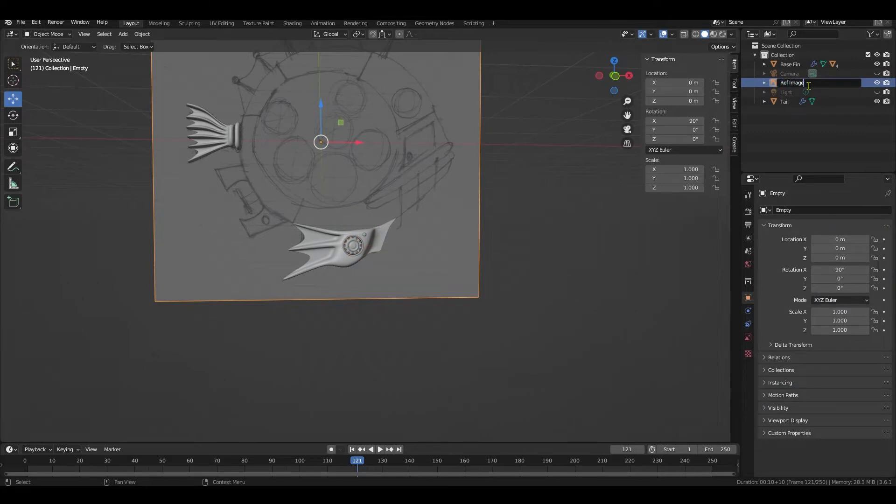
# Rename the reference image object as Ref Image and view the sketch from the front
pyautogui.press('Return')
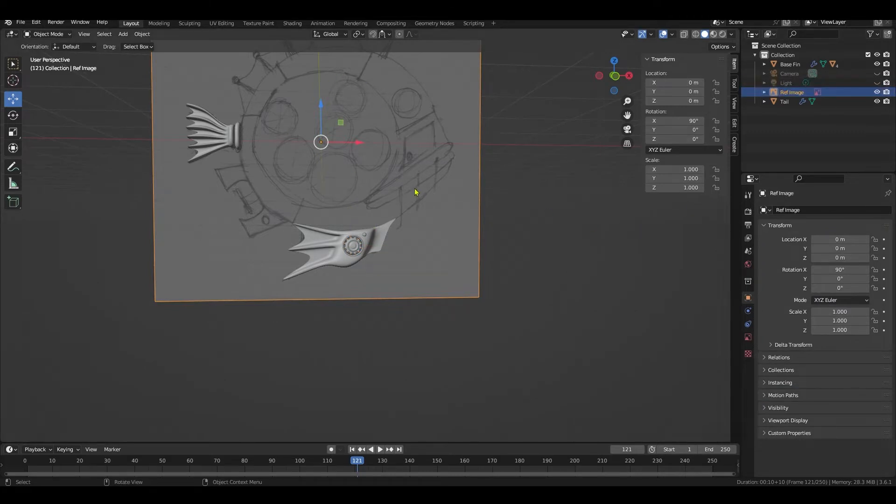
pyautogui.moveTo(416, 192); pyautogui.dragTo(420, 279, button='middle')
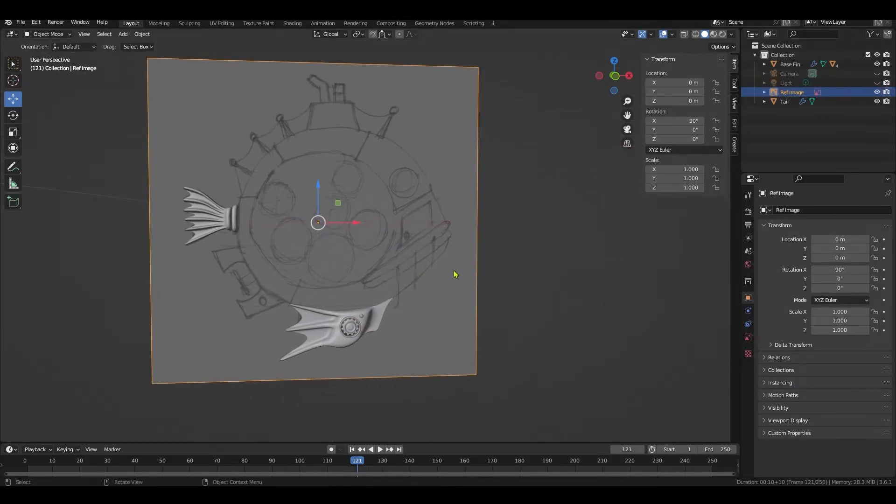
pyautogui.press('KP_1')
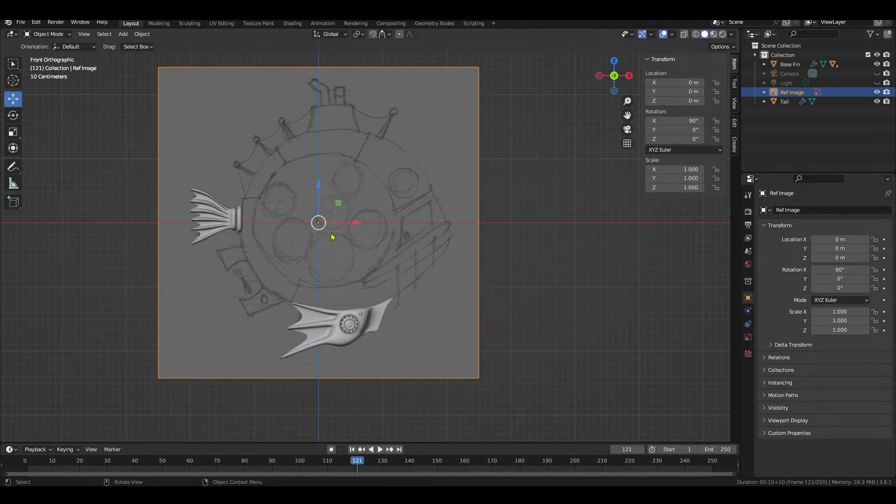
pyautogui.scroll(1, 332, 237)
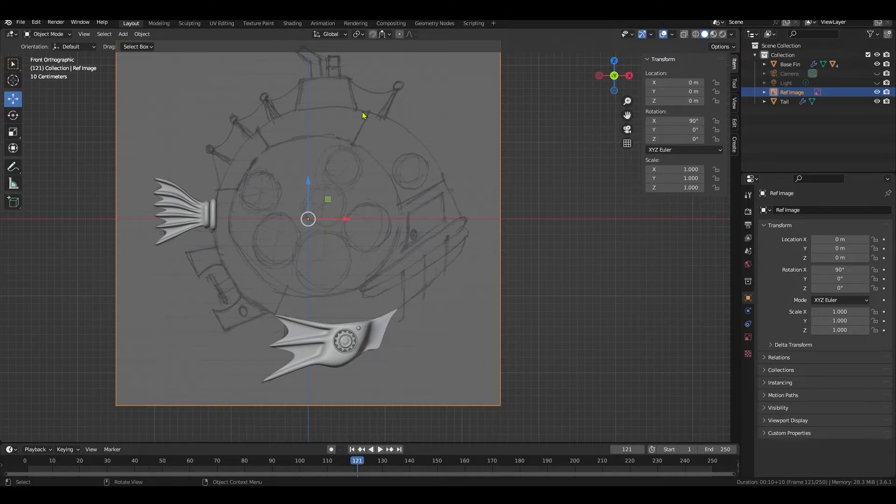
# Hide the Tail and the Base Fin together with the fin's gear parts, leaving only the reference sketch
pyautogui.click(876, 101)
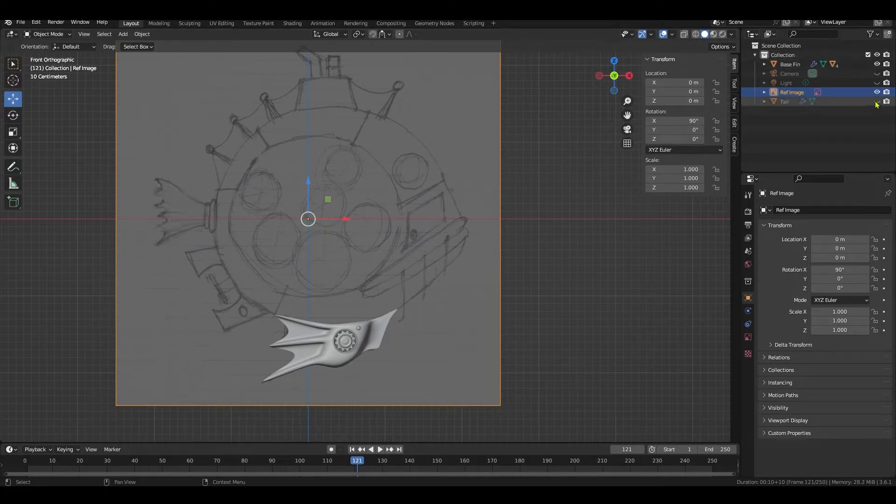
pyautogui.click(876, 64)
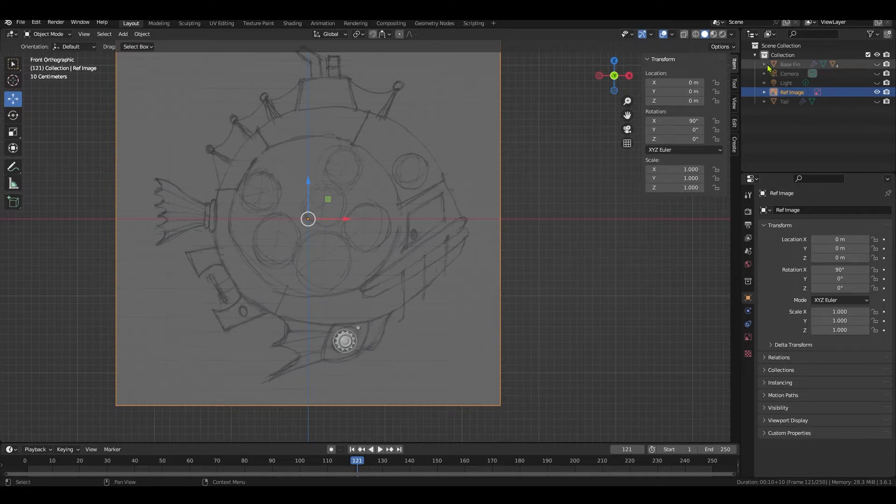
pyautogui.click(764, 63)
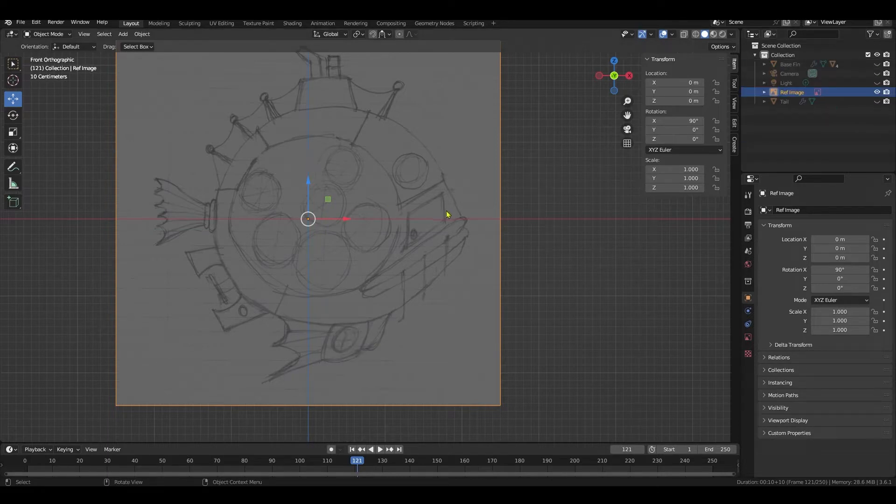
# Add a mesh plane at the origin with its X rotation set to 90°
pyautogui.click(125, 38)
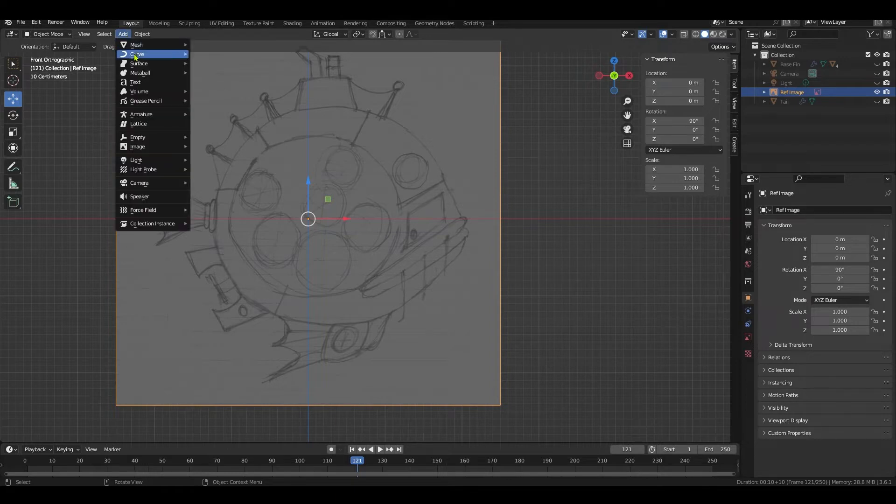
pyautogui.moveTo(140, 44)
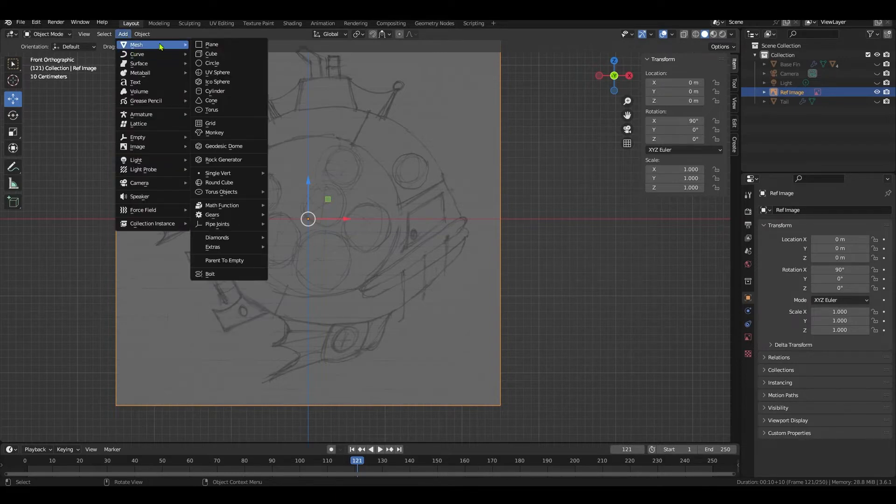
pyautogui.click(211, 45)
pyautogui.click(134, 412)
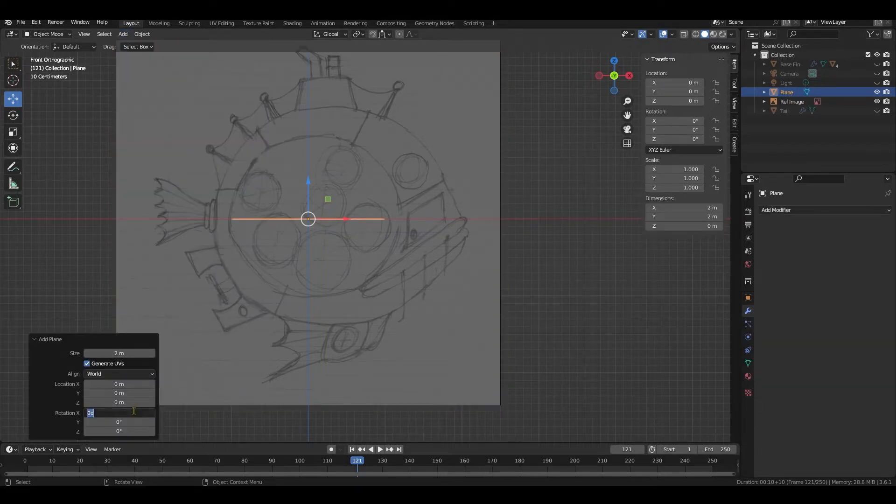
pyautogui.write('90')
pyautogui.press('Return')
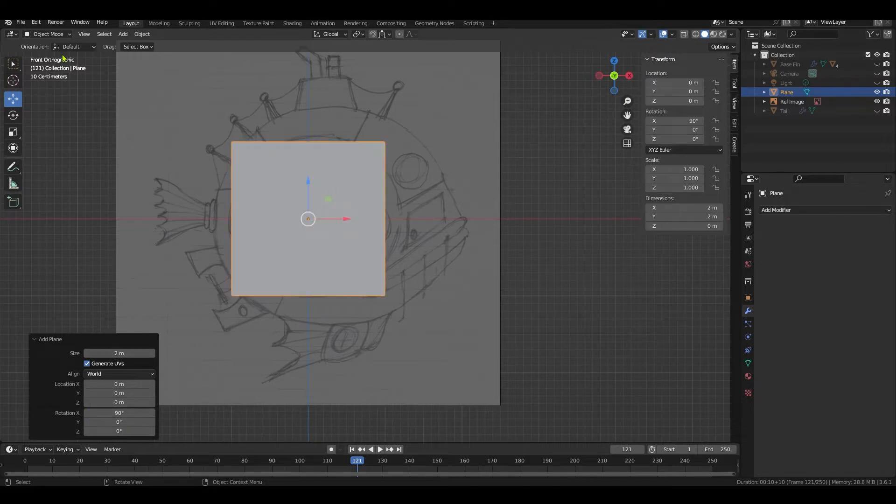
# Enter Edit Mode on the plane and subdivide it with one cut
pyautogui.click(62, 36)
pyautogui.click(54, 55)
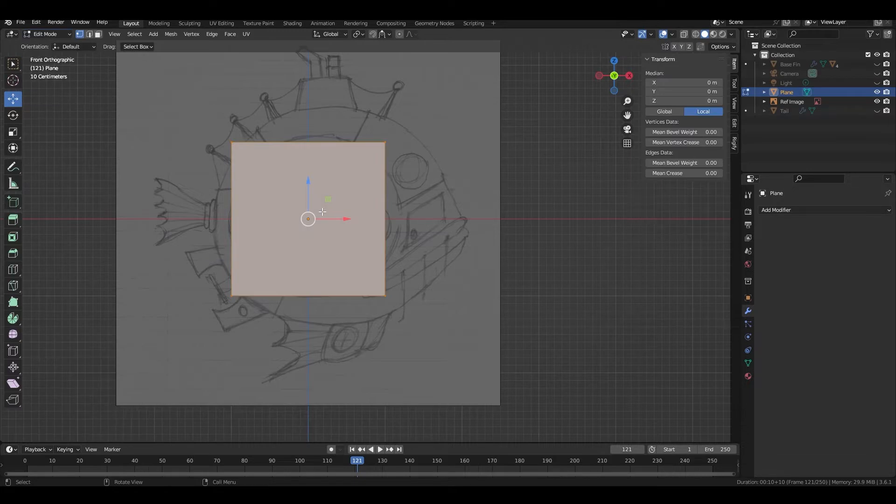
pyautogui.rightClick(257, 173)
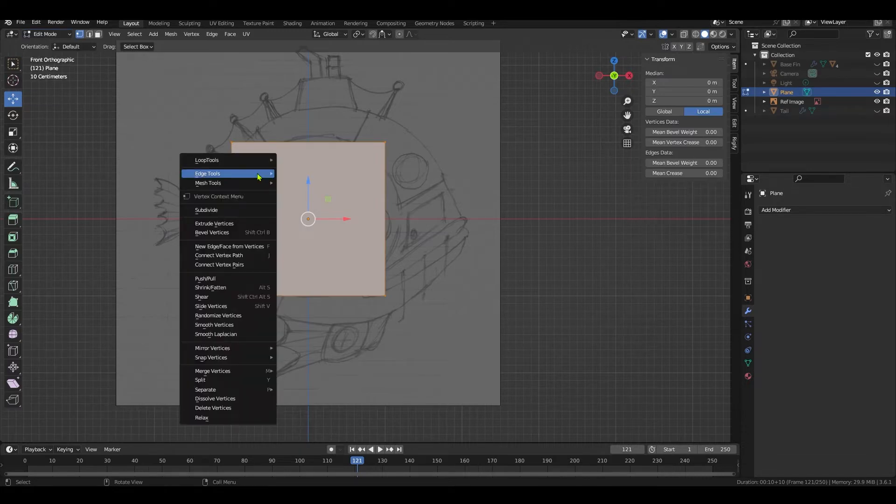
pyautogui.click(229, 210)
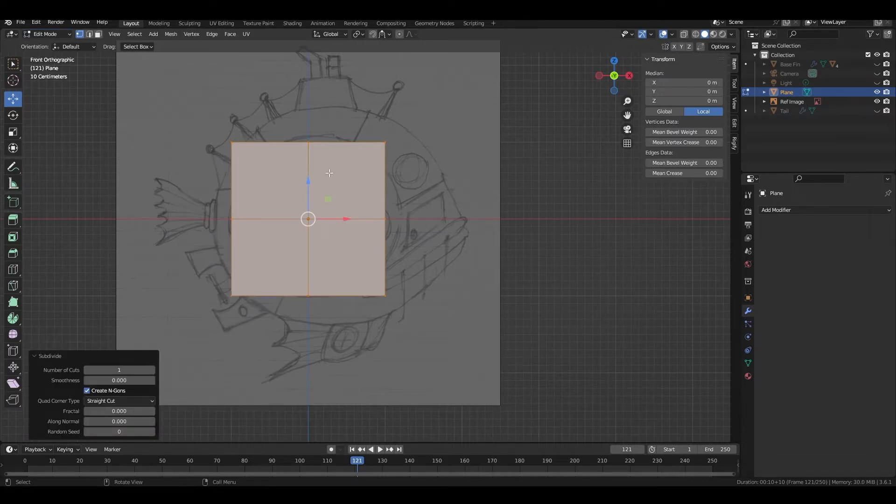
# Add a Subdivision Surface modifier to the plane with its viewport level set to 2
pyautogui.click(795, 211)
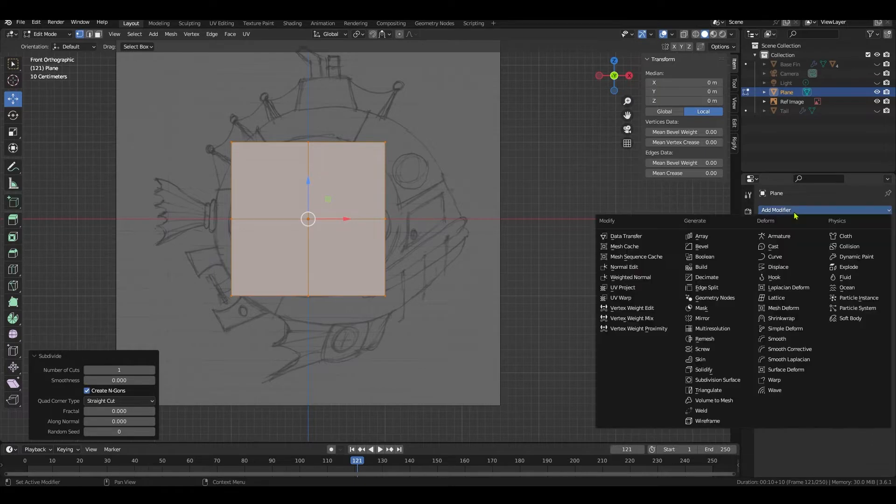
pyautogui.click(720, 381)
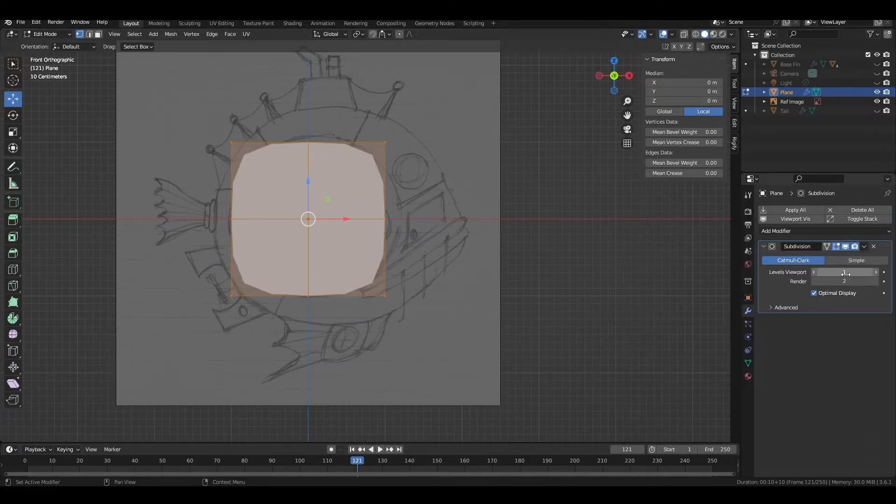
pyautogui.click(876, 272)
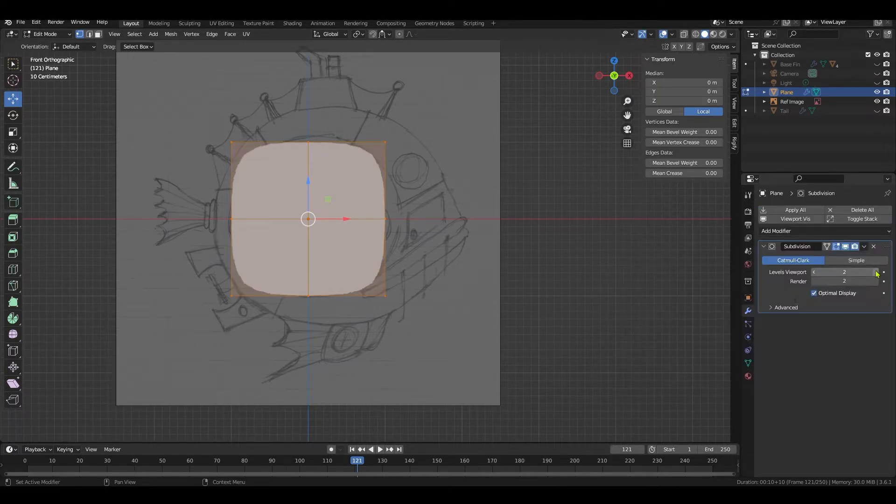
# Move the plane's upper-right, middle-right and lower-right vertices outward to follow the fish's forehead, mouth and chin in the sketch
pyautogui.scroll(1, 361, 169)
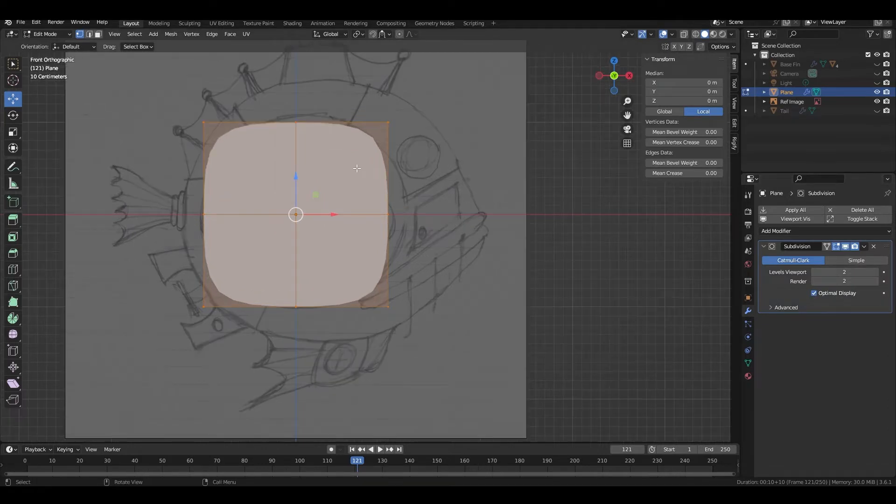
pyautogui.moveTo(350, 81); pyautogui.dragTo(431, 135)
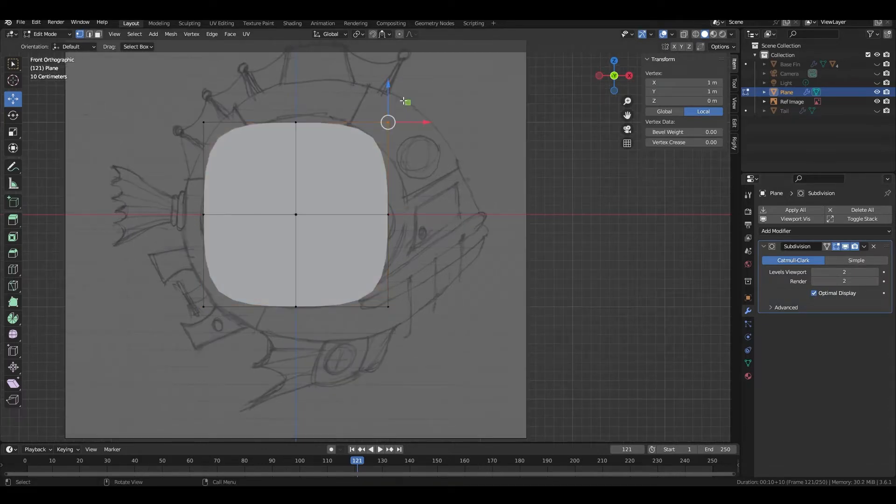
pyautogui.moveTo(410, 100); pyautogui.dragTo(469, 54)
pyautogui.click(389, 215)
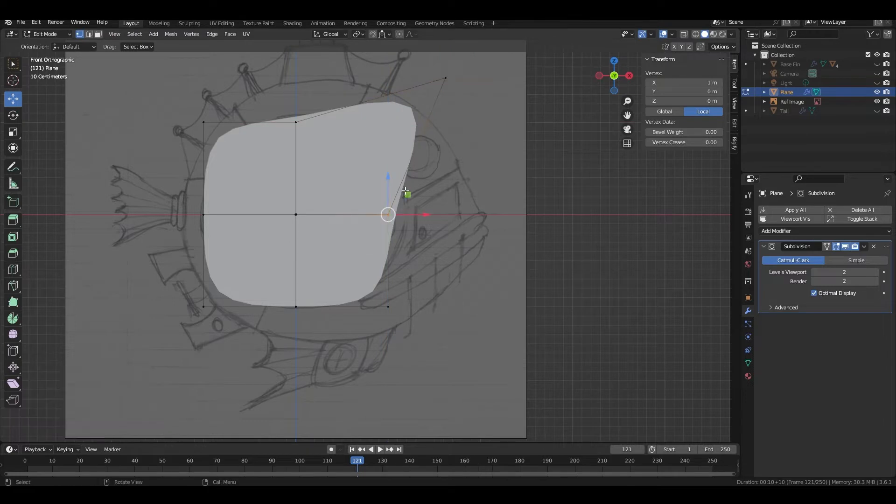
pyautogui.moveTo(410, 194); pyautogui.dragTo(536, 223)
pyautogui.moveTo(350, 272); pyautogui.dragTo(411, 327)
pyautogui.moveTo(408, 287); pyautogui.dragTo(430, 333)
# Move the bottom-middle, left-middle and top-middle vertices outward to fit the fish body's belly, tail base and back
pyautogui.moveTo(269, 280); pyautogui.dragTo(313, 338)
pyautogui.moveTo(315, 288); pyautogui.dragTo(300, 327)
pyautogui.click(203, 214)
pyautogui.moveTo(203, 214); pyautogui.dragTo(170, 212)
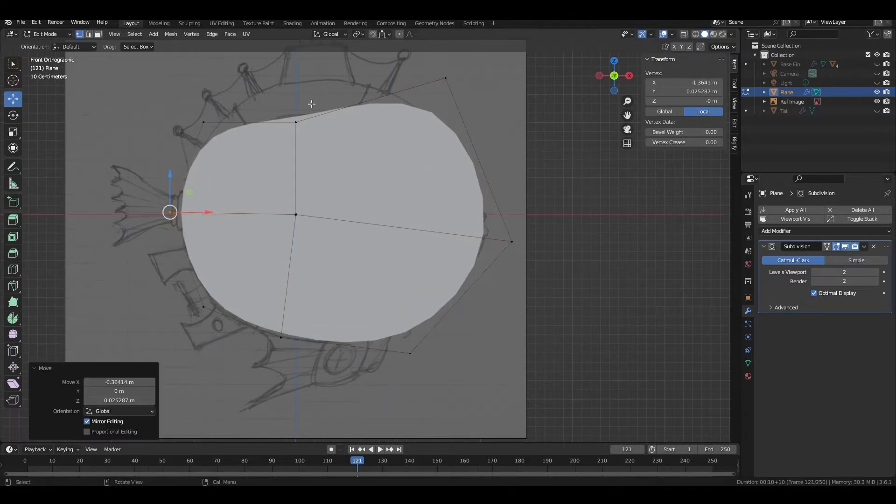
pyautogui.moveTo(280, 135); pyautogui.dragTo(311, 52)
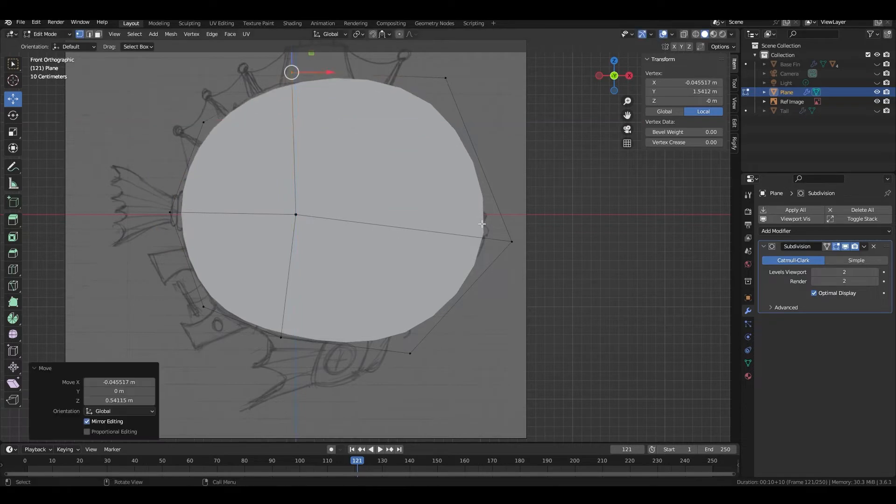
# Inset all of the plane's faces by about 0.21 m and delete the inner faces to leave a ring
pyautogui.click(98, 34)
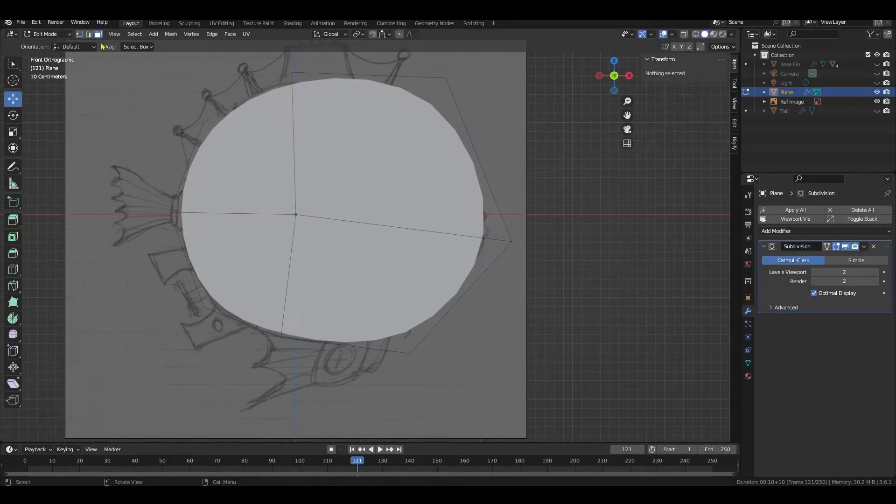
pyautogui.moveTo(248, 154); pyautogui.dragTo(364, 252)
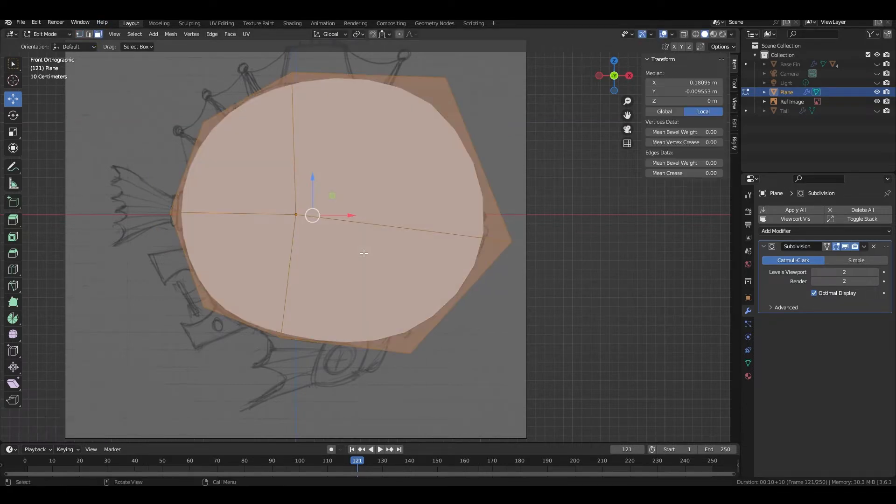
pyautogui.click(13, 236)
pyautogui.moveTo(336, 184); pyautogui.dragTo(322, 225)
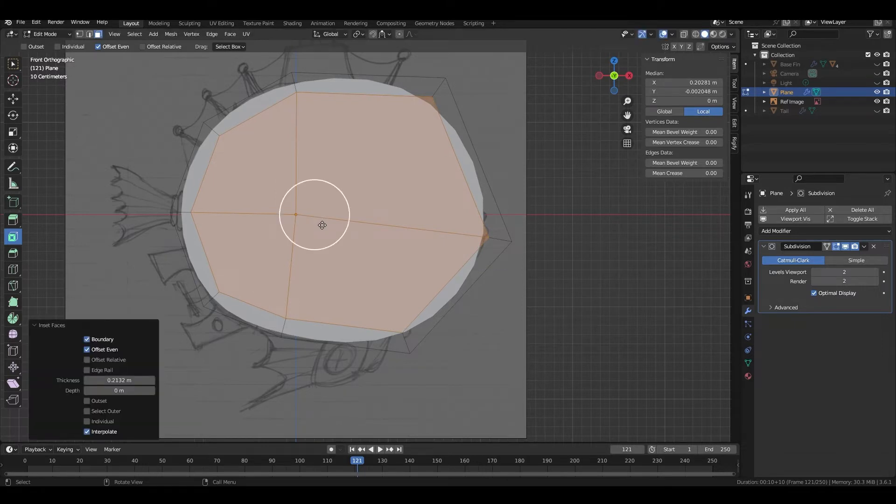
pyautogui.press('x')
pyautogui.click(323, 226)
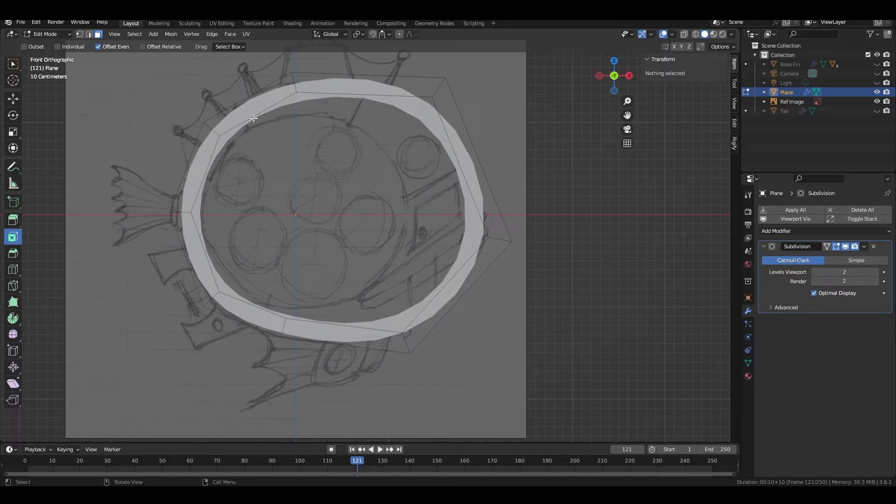
# Move the ring's upper-right, top and upper-left inner vertices inward to match the sketched inner body circle
pyautogui.click(80, 34)
pyautogui.scroll(1, 386, 180)
pyautogui.keyDown('shift'); pyautogui.moveTo(385, 179); pyautogui.dragTo(365, 230, button='middle'); pyautogui.keyUp('shift')
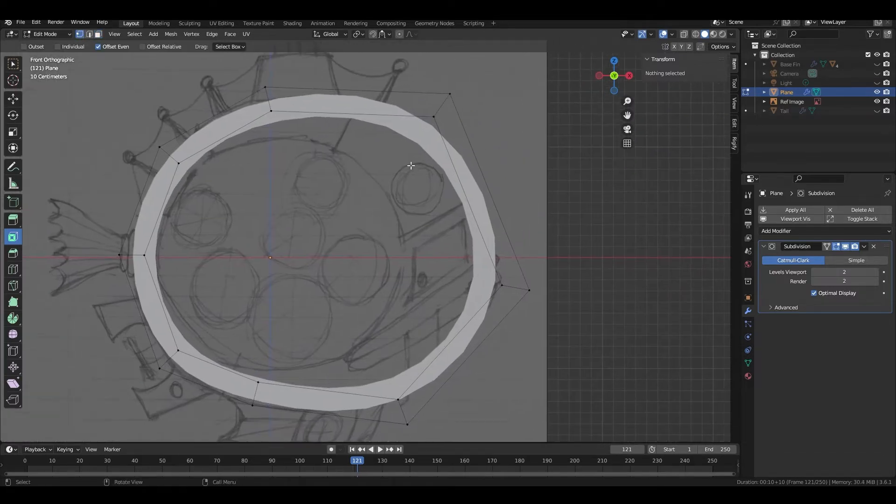
pyautogui.moveTo(428, 110); pyautogui.dragTo(449, 143)
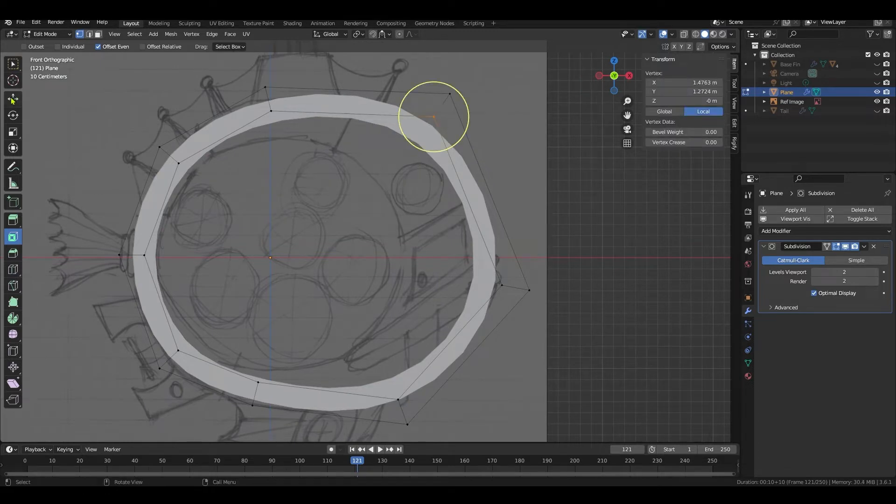
pyautogui.hotkey('shift', 'space')
pyautogui.press('g')
pyautogui.moveTo(451, 97); pyautogui.dragTo(384, 154)
pyautogui.click(272, 111)
pyautogui.moveTo(291, 92); pyautogui.dragTo(296, 110)
pyautogui.moveTo(179, 164); pyautogui.dragTo(182, 165)
# Move the ring's lower-left, lower-right and right inner vertices inward to complete the round opening along the sketched circle
pyautogui.click(178, 350)
pyautogui.moveTo(179, 350); pyautogui.dragTo(191, 342)
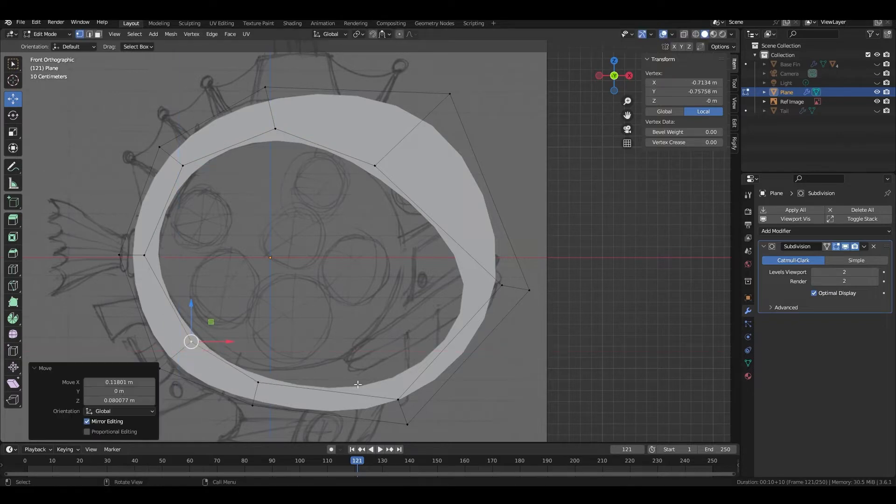
pyautogui.click(397, 399)
pyautogui.moveTo(426, 372); pyautogui.dragTo(393, 327)
pyautogui.click(502, 284)
pyautogui.moveTo(522, 265); pyautogui.dragTo(439, 240)
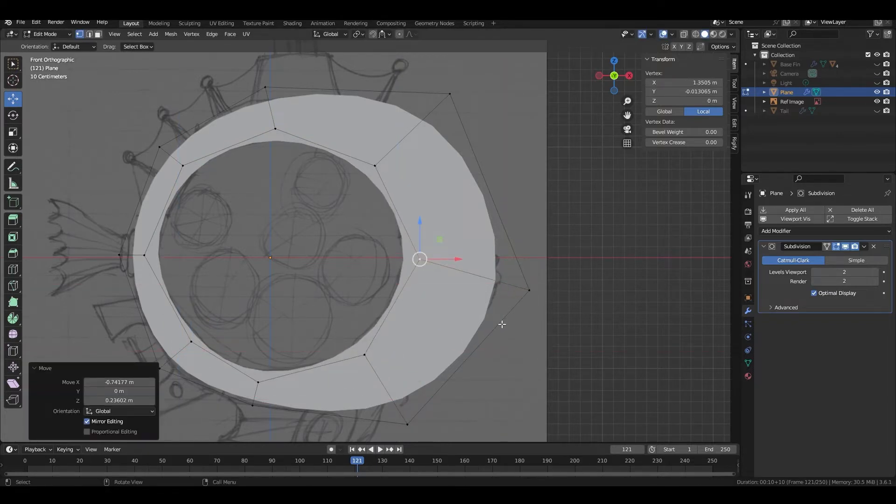
# Turn on X-ray and move the ring's lower-right inner and outer vertices by about -0.47 m in X and -0.23 m in Z
pyautogui.scroll(1, 516, 344)
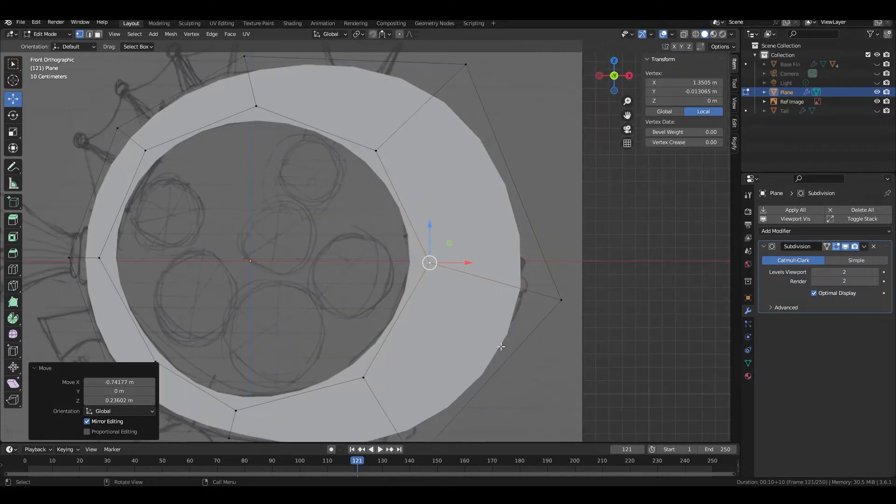
pyautogui.keyDown('shift'); pyautogui.scroll(-3, 516, 344); pyautogui.keyUp('shift')
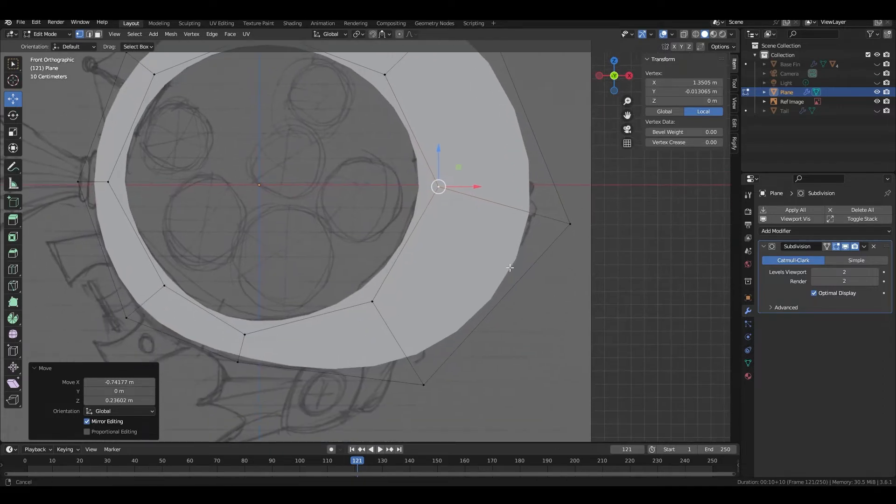
pyautogui.click(684, 34)
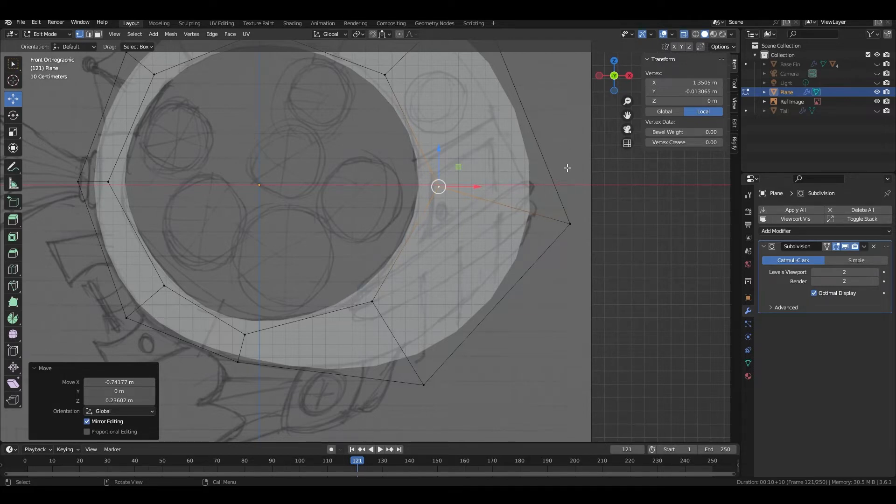
pyautogui.scroll(-2, 505, 282)
pyautogui.click(449, 351)
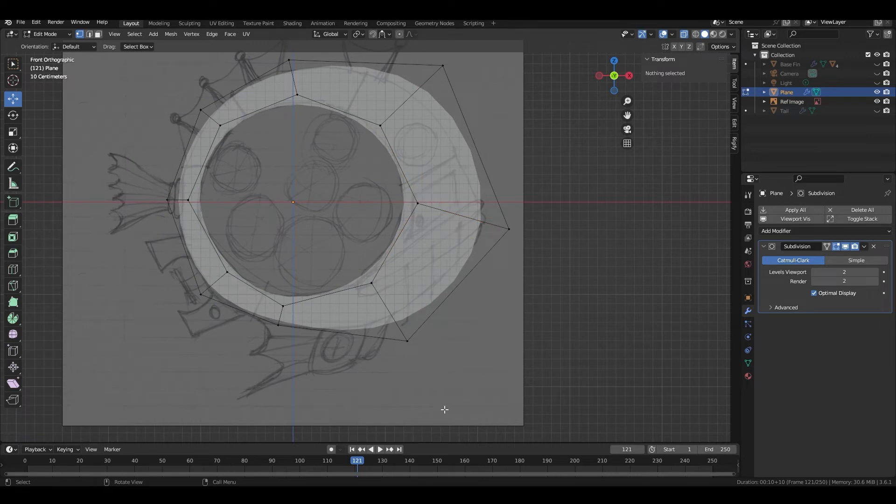
pyautogui.moveTo(333, 251); pyautogui.dragTo(423, 351)
pyautogui.press('g')
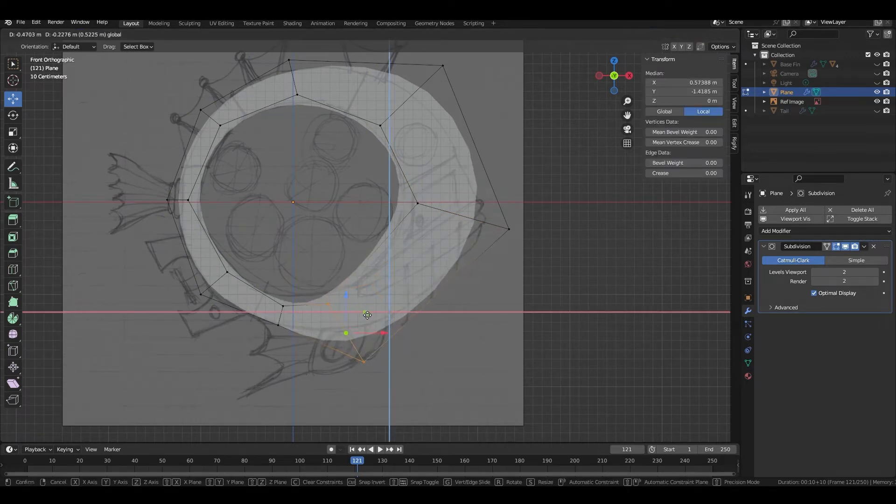
pyautogui.click(367, 315)
# Move the ring's right outer vertex outward and up by about 1.36 m in X and 0.71 m in Z
pyautogui.moveTo(554, 270); pyautogui.dragTo(481, 199)
pyautogui.press('g')
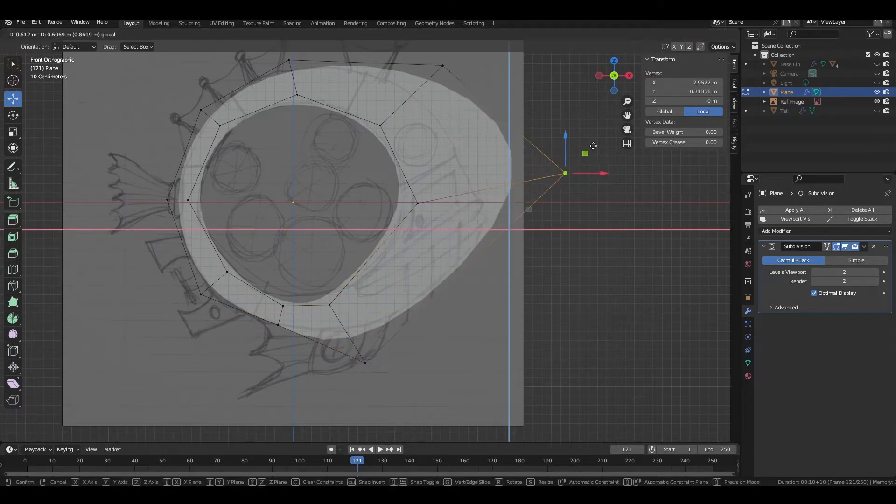
pyautogui.click(658, 135)
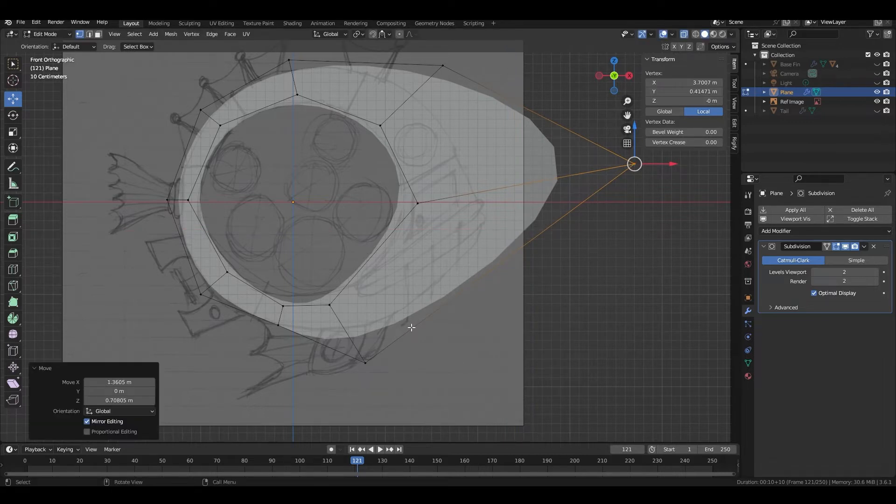
# Add a loop cut with 3 cuts across the ring's lower-right section, between the belly and the stretched-out tip
pyautogui.click(13, 270)
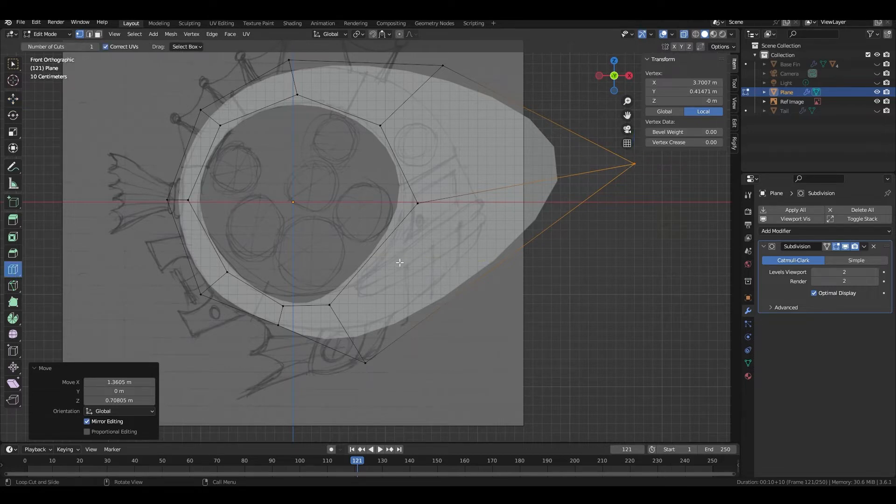
pyautogui.click(403, 248)
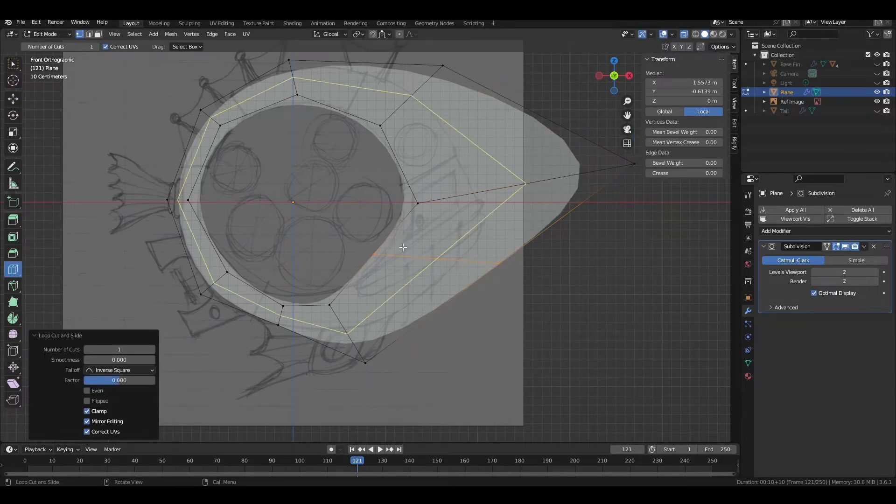
pyautogui.click(153, 352)
pyautogui.click(152, 351)
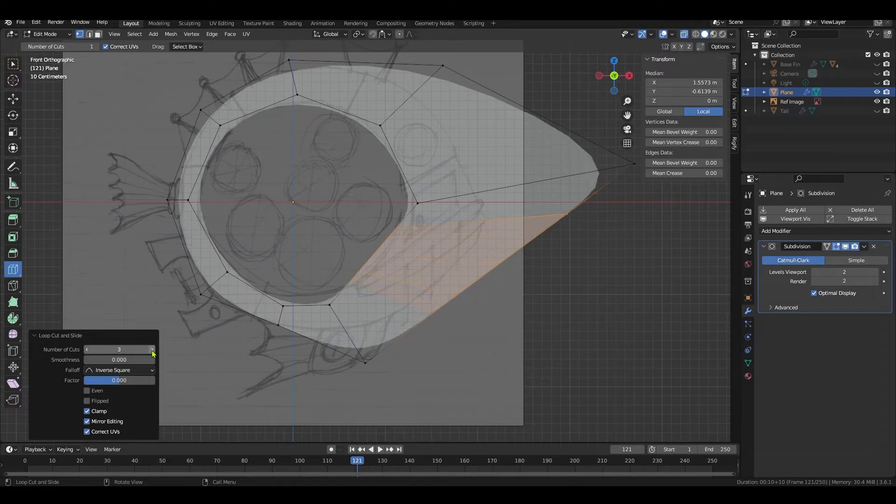
pyautogui.press('w')
pyautogui.click(453, 344)
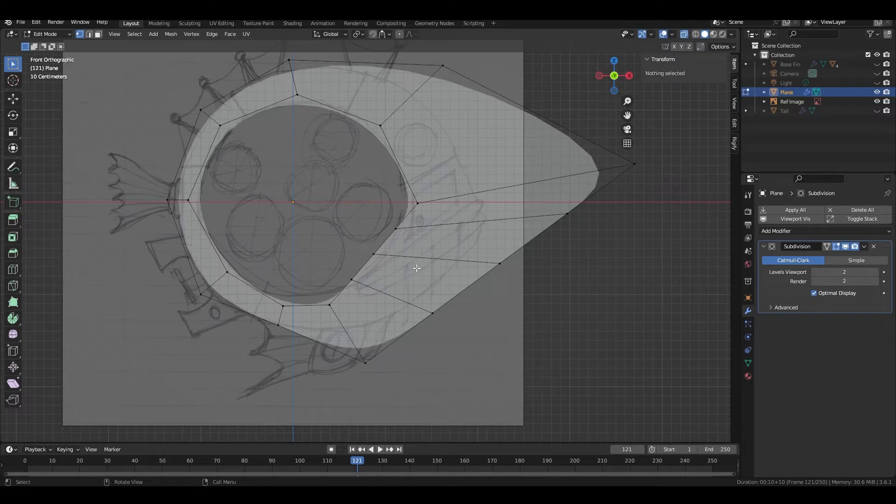
# Move the three new inner-edge vertices down beside the lower inner vertex, shifting the whole group about -0.14 m in X and -0.02 m in Z
pyautogui.scroll(2, 413, 313)
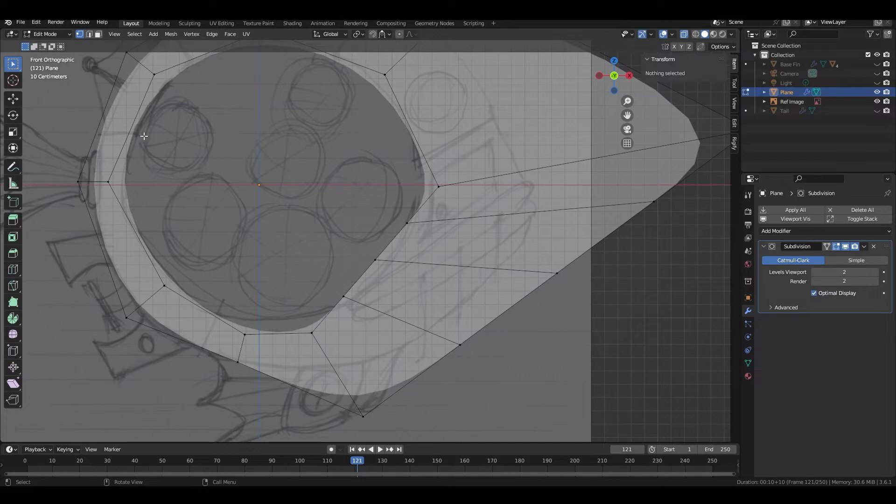
pyautogui.click(13, 98)
pyautogui.moveTo(308, 246); pyautogui.dragTo(359, 312)
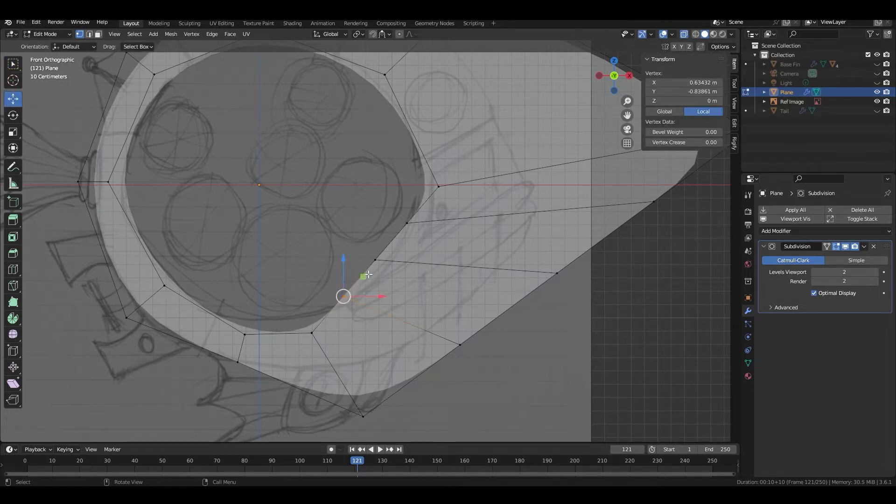
pyautogui.moveTo(366, 278); pyautogui.dragTo(346, 304)
pyautogui.moveTo(349, 235); pyautogui.dragTo(351, 300)
pyautogui.moveTo(385, 193); pyautogui.dragTo(412, 250)
pyautogui.moveTo(427, 204); pyautogui.dragTo(358, 290)
pyautogui.moveTo(275, 293); pyautogui.dragTo(344, 360)
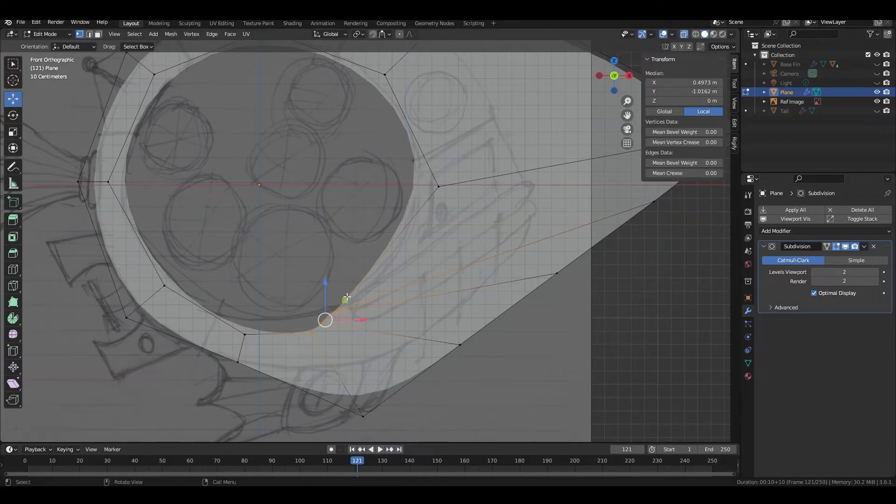
pyautogui.moveTo(326, 317); pyautogui.dragTo(325, 305)
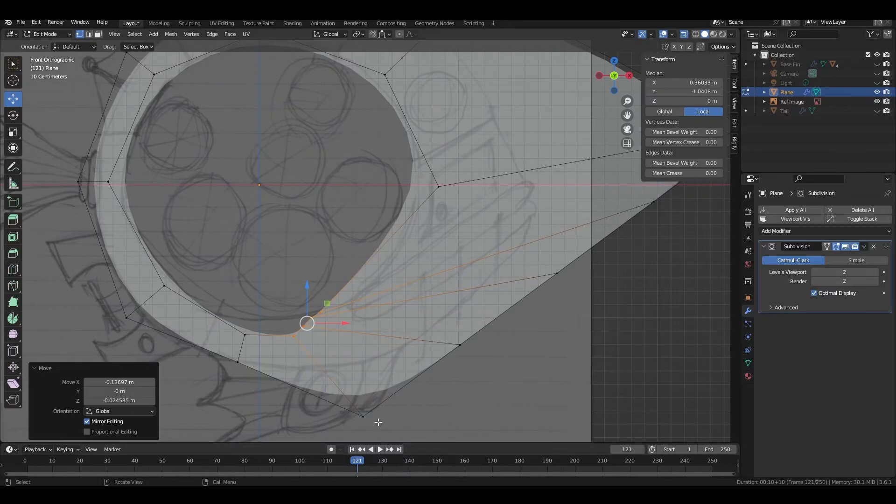
# Move the bottom outer vertex back along the belly by about -0.44 m in X
pyautogui.click(363, 416)
pyautogui.moveTo(379, 395); pyautogui.dragTo(317, 397)
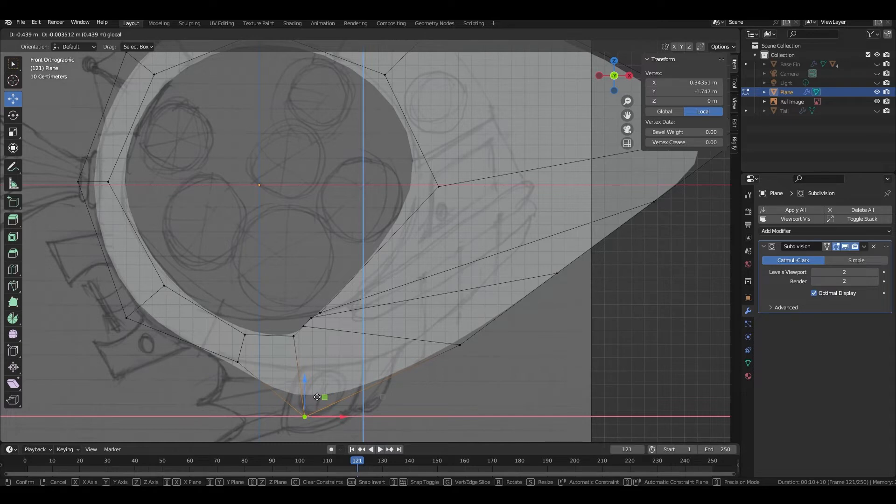
pyautogui.moveTo(317, 397); pyautogui.dragTo(317, 396)
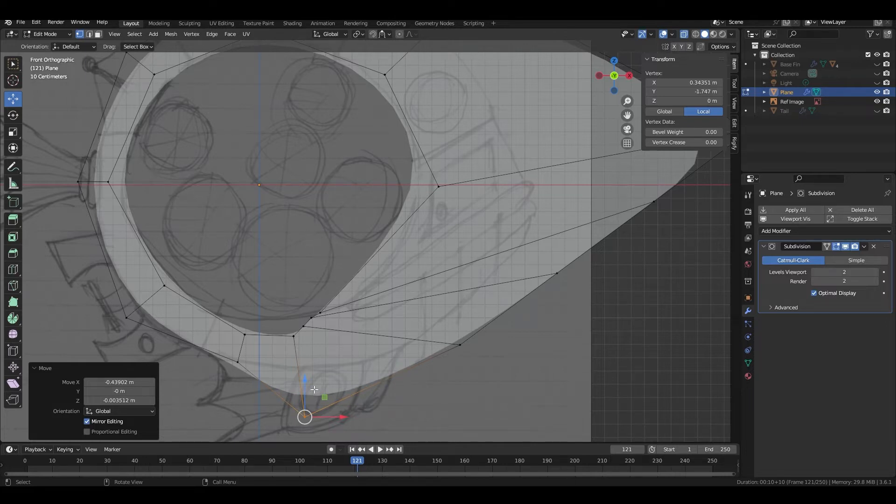
# Knife a new edge across the lower-right faces from the inner circle edge to the outer belly edge
pyautogui.click(13, 286)
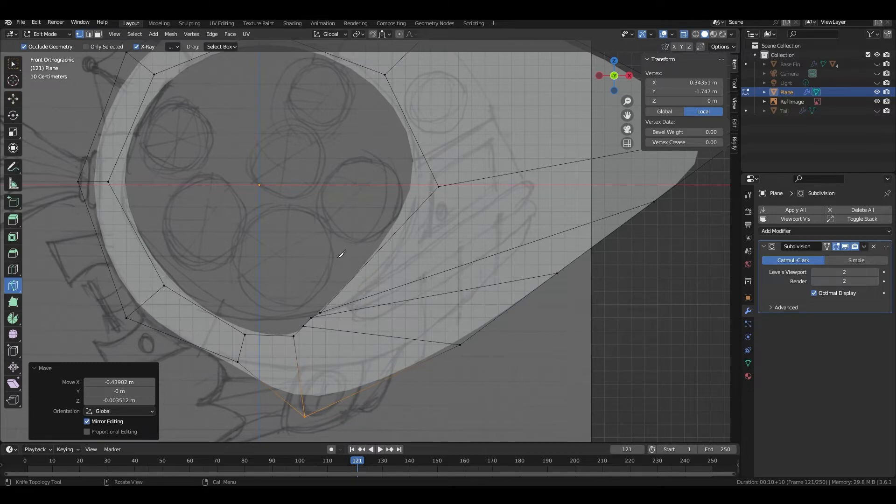
pyautogui.click(345, 285)
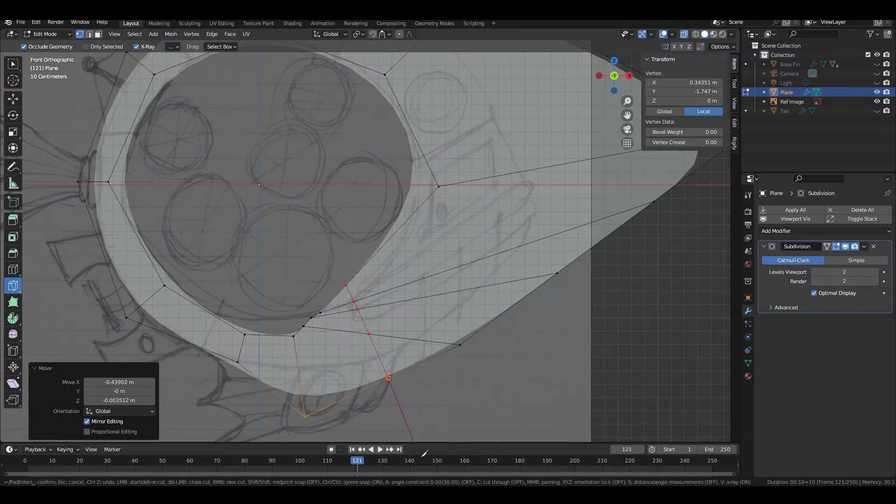
pyautogui.press('Return')
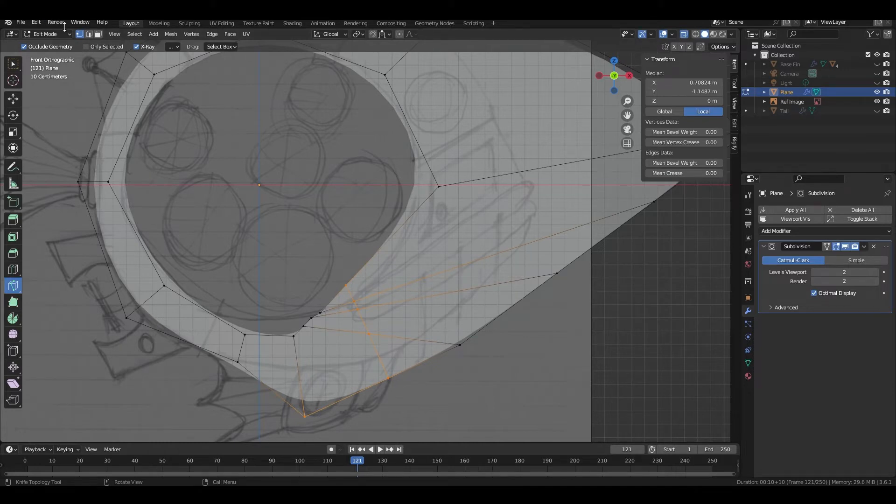
# Move the knife cut's three middle vertices inward toward the sketched fin's base, the lowest by about -0.07 m in X and 0.09 m in Z
pyautogui.click(13, 98)
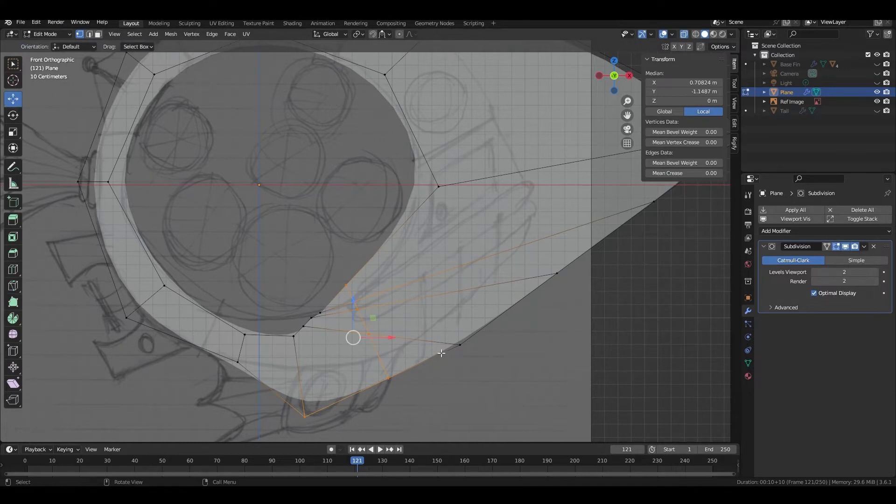
pyautogui.click(436, 320)
pyautogui.scroll(1, 383, 316)
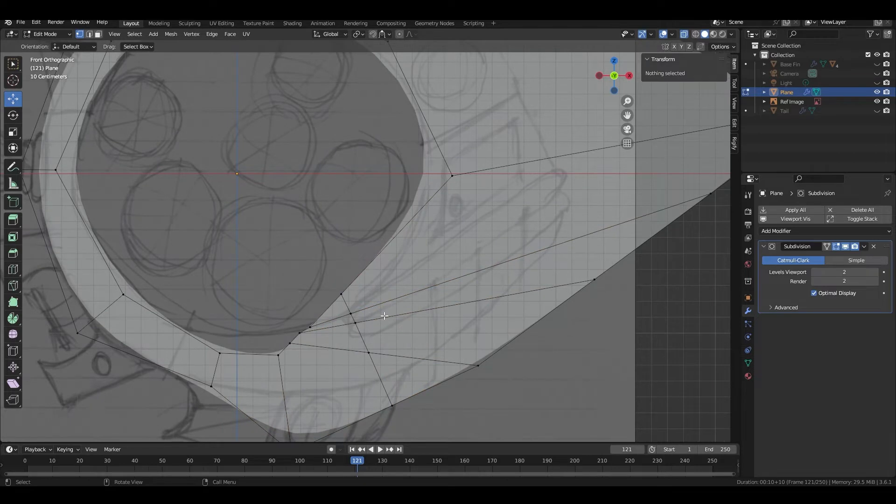
pyautogui.scroll(1, 384, 316)
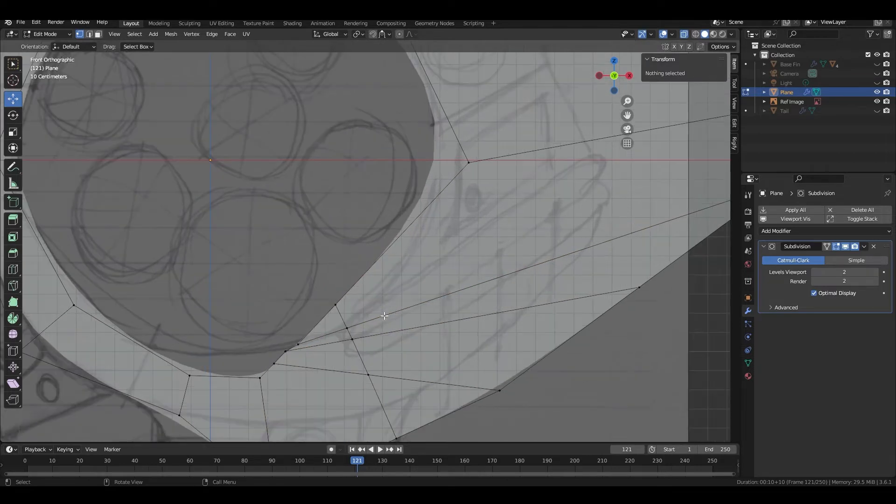
pyautogui.click(346, 328)
pyautogui.press('g')
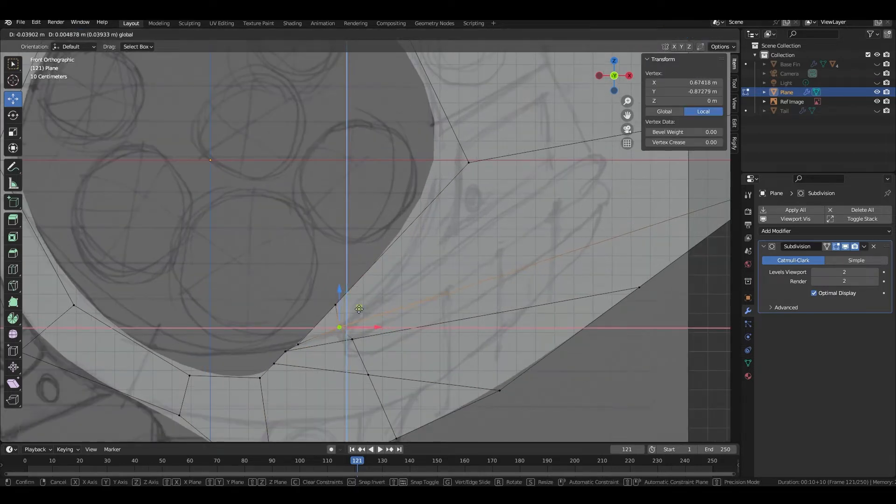
pyautogui.click(344, 323)
pyautogui.click(351, 338)
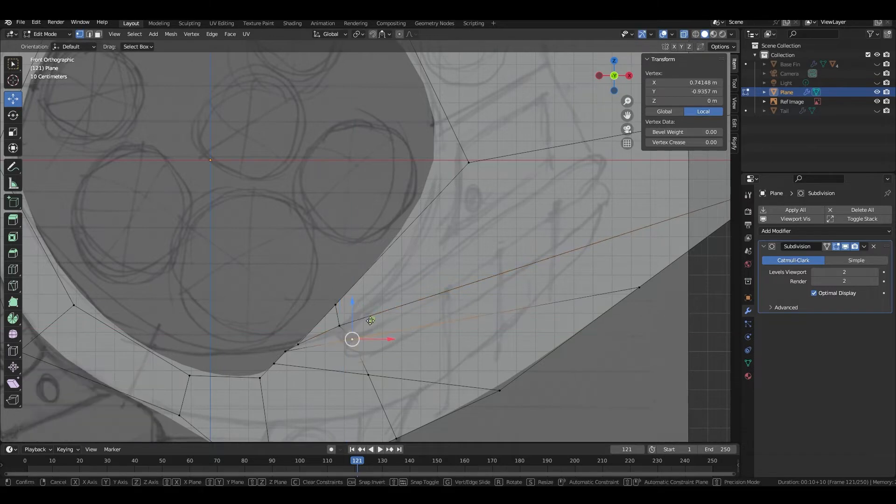
pyautogui.click(363, 325)
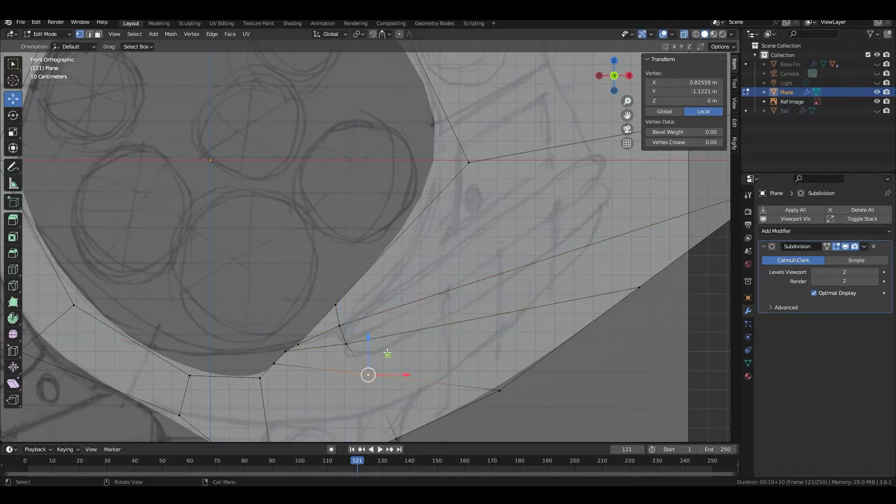
pyautogui.moveTo(368, 372); pyautogui.dragTo(372, 332)
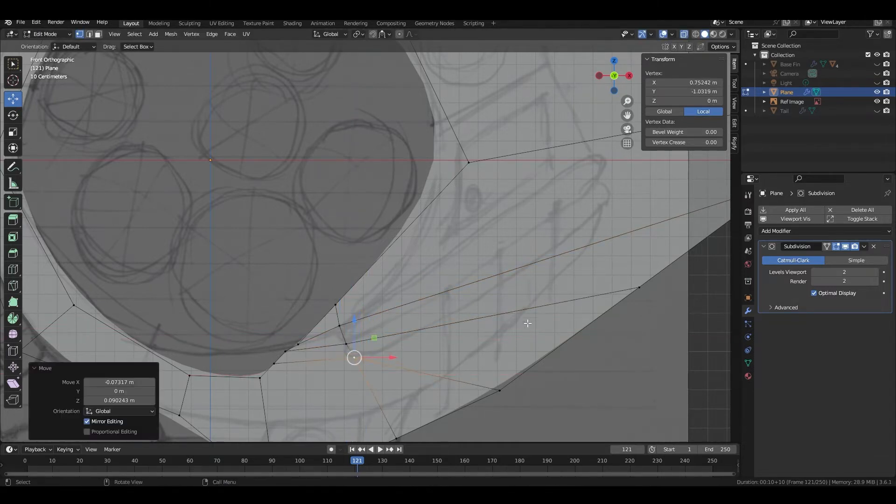
# Move the loop cuts' three outer-edge vertices up toward the stretched tip, the lowest by about 0.93 m in X and 0.78 m in Z
pyautogui.keyDown('shift'); pyautogui.moveTo(565, 390); pyautogui.dragTo(356, 278, button='middle'); pyautogui.keyUp('shift')
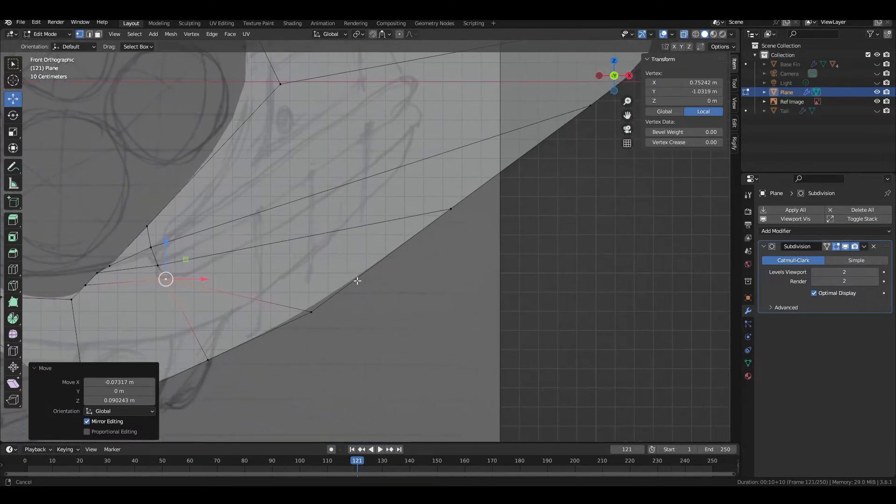
pyautogui.scroll(-1, 360, 281)
pyautogui.scroll(-2, 360, 281)
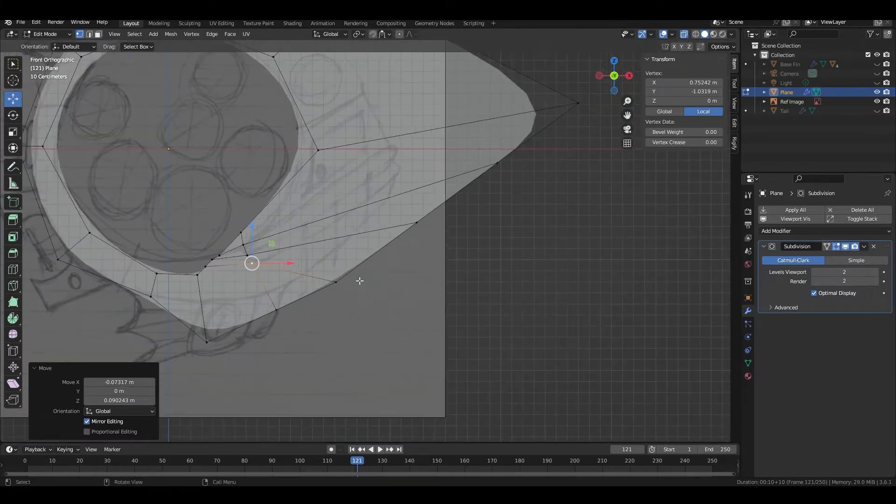
pyautogui.moveTo(546, 192); pyautogui.dragTo(549, 64)
pyautogui.click(416, 221)
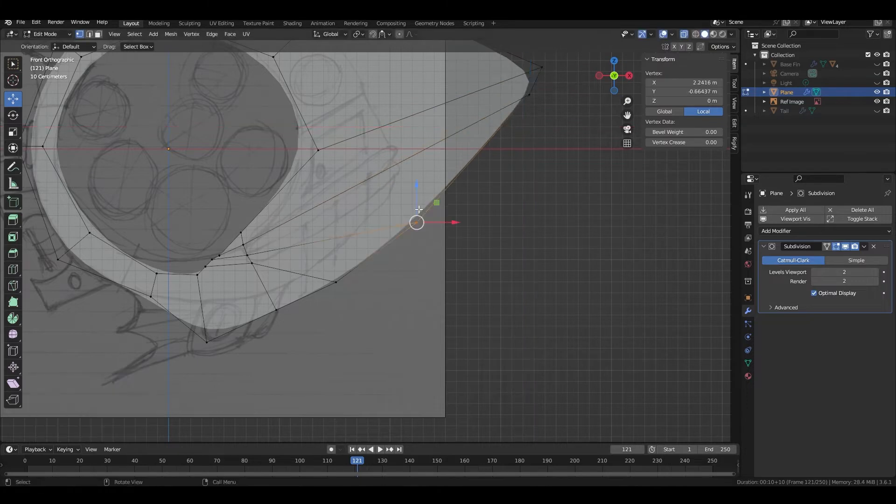
pyautogui.moveTo(436, 201); pyautogui.dragTo(505, 130)
pyautogui.click(335, 282)
pyautogui.moveTo(355, 263); pyautogui.dragTo(460, 176)
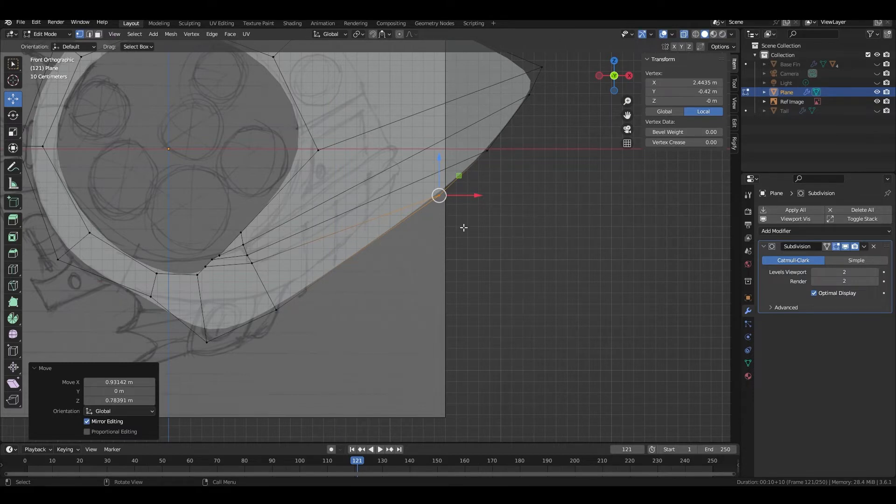
# Knife a second edge across the middle of the fin section, from the inner circle edge to the outer edge
pyautogui.click(13, 285)
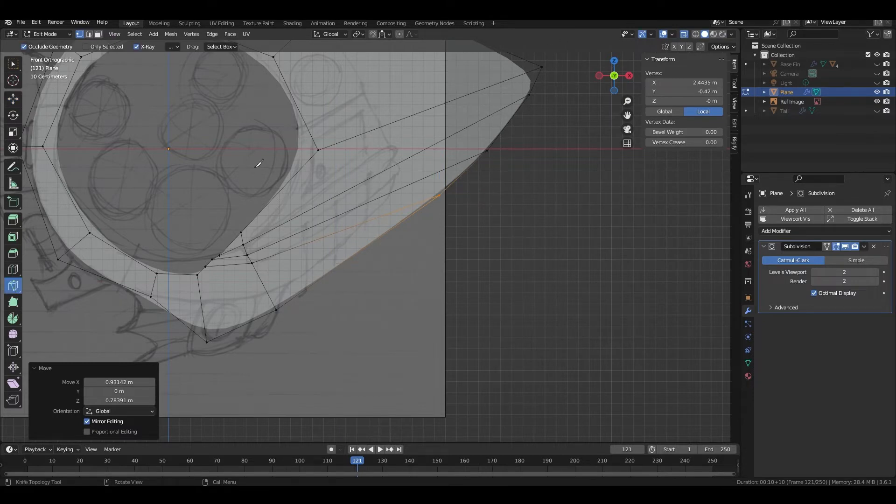
pyautogui.click(280, 190)
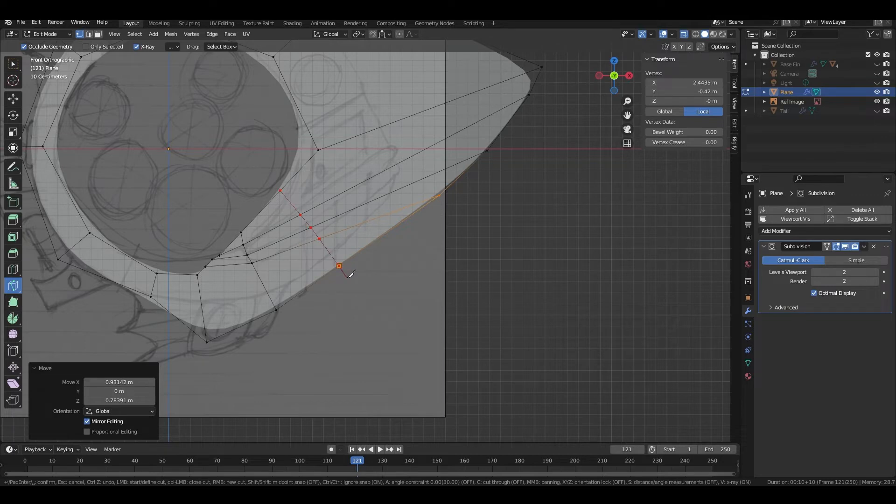
pyautogui.press('Return')
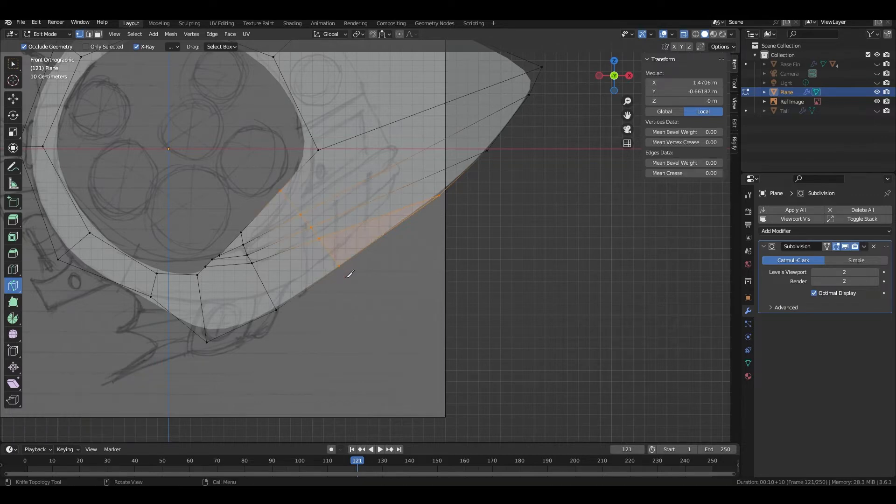
pyautogui.click(13, 98)
pyautogui.click(387, 297)
pyautogui.scroll(2, 388, 297)
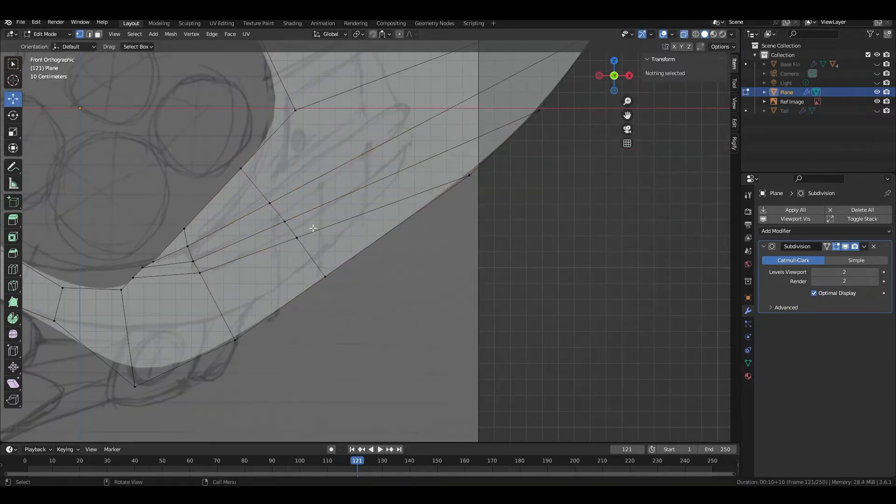
# Move the second knife cut's three middle vertices toward the sketched fin, the lowest by about -0.06 m in X and 0.05 m in Z
pyautogui.click(268, 206)
pyautogui.moveTo(290, 185); pyautogui.dragTo(307, 210)
pyautogui.click(286, 218)
pyautogui.click(298, 235)
pyautogui.keyDown('shift'); pyautogui.moveTo(383, 286); pyautogui.dragTo(308, 341, button='middle'); pyautogui.keyUp('shift')
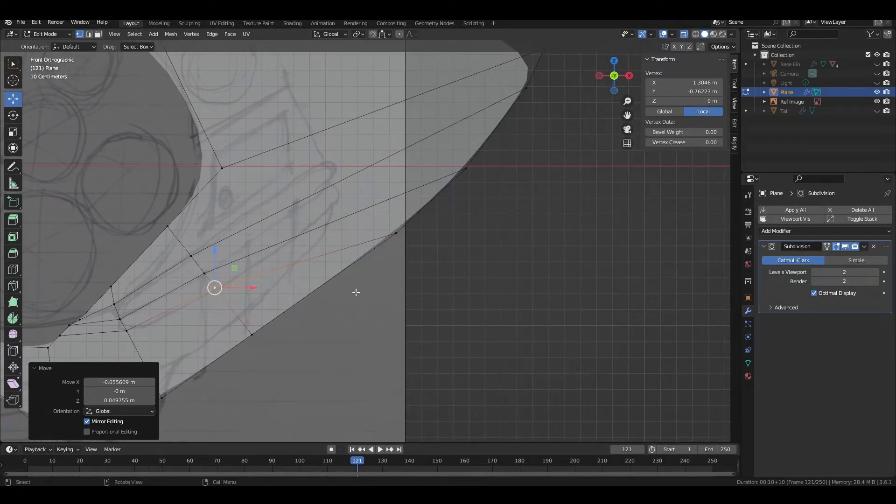
# Move the inner circle vertex above the fin section by about 0.1 m in X and 0.28 m in Z
pyautogui.keyDown('shift'); pyautogui.moveTo(243, 201); pyautogui.dragTo(306, 246, button='middle'); pyautogui.keyUp('shift')
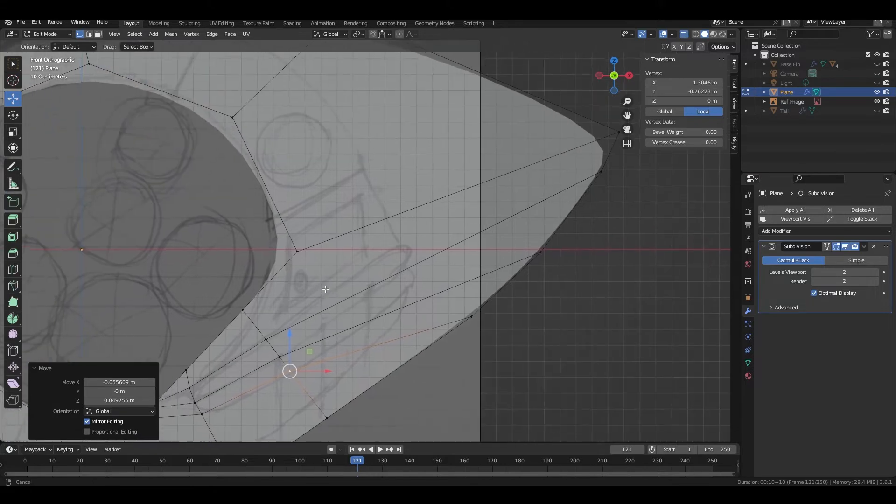
pyautogui.click(299, 251)
pyautogui.moveTo(317, 234); pyautogui.dragTo(329, 189)
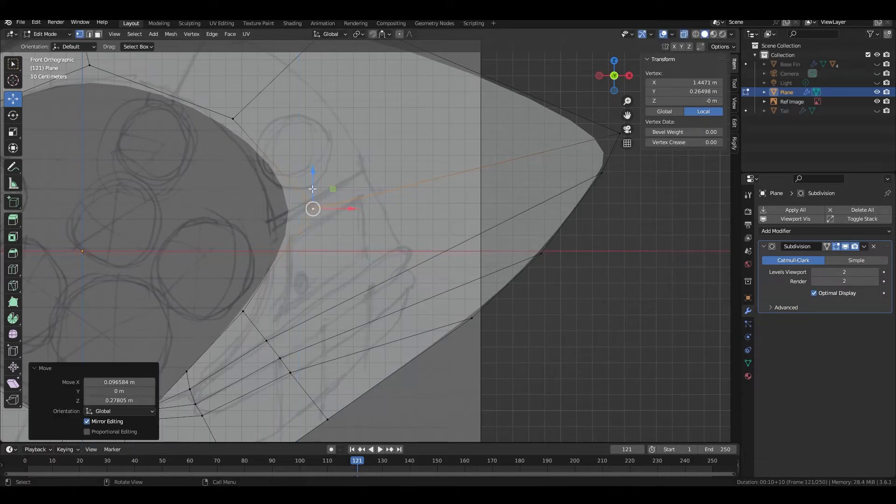
# Knife a third edge across the upper fin section, from the inner circle edge to the outer edge
pyautogui.click(13, 286)
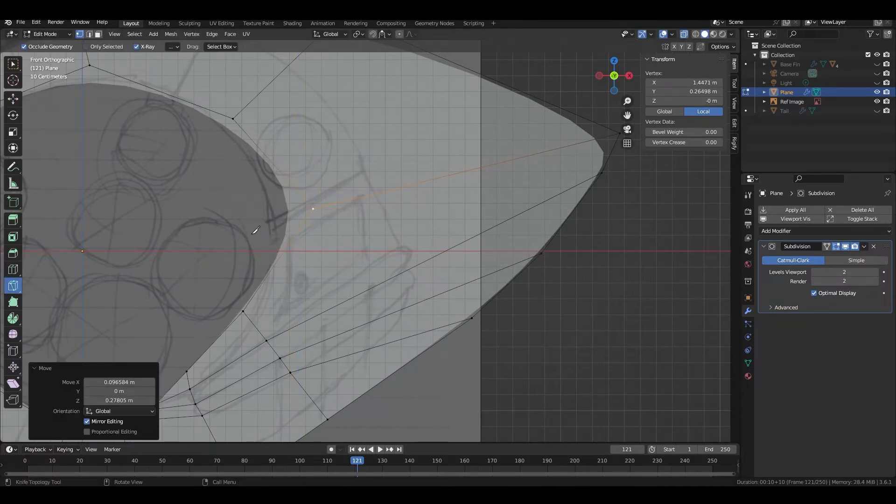
pyautogui.click(288, 244)
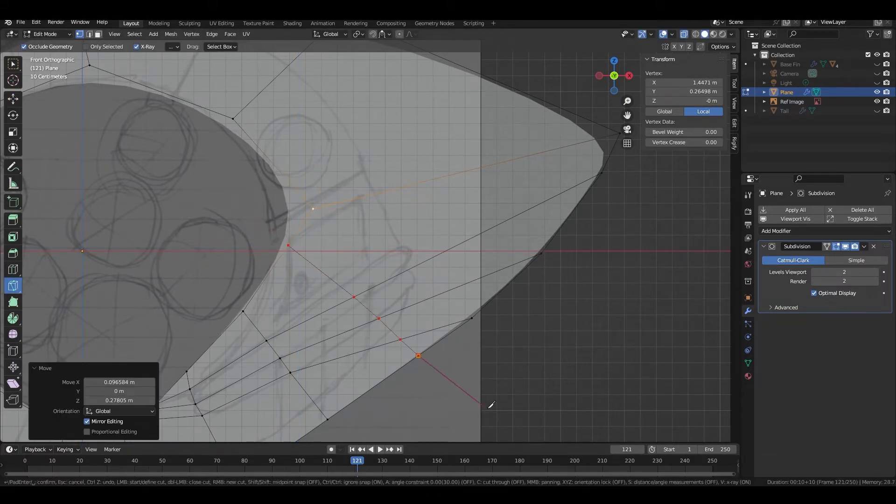
pyautogui.press('Return')
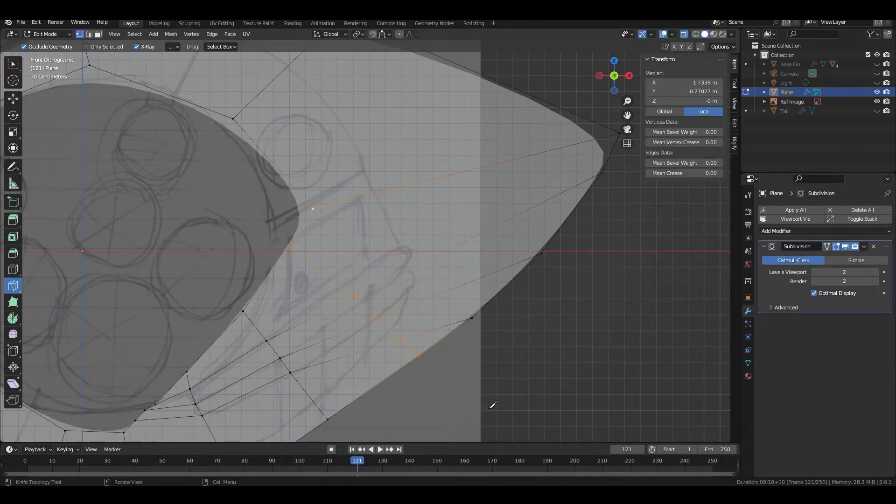
# Move the third cut's three middle vertices inward toward the sketched fin, and its outer-edge vertex by about -0.21 m in X and -0.14 m in Z
pyautogui.click(13, 98)
pyautogui.scroll(-1, 357, 292)
pyautogui.click(357, 289)
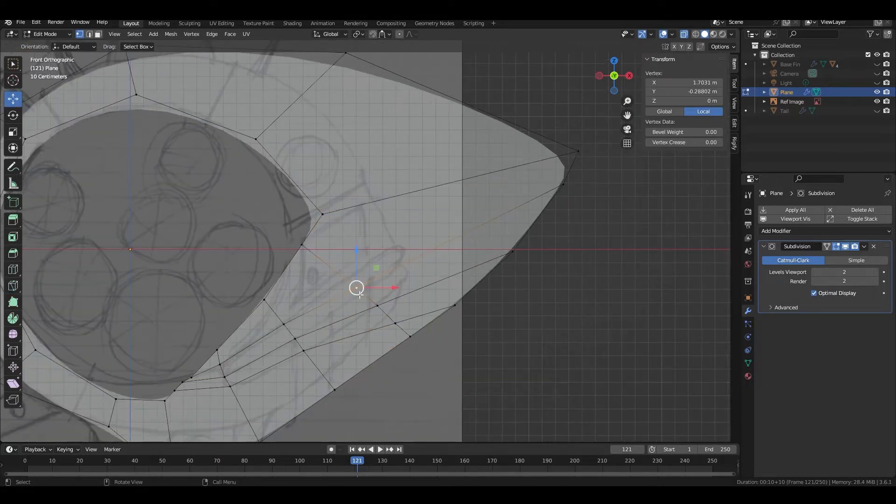
pyautogui.moveTo(375, 271); pyautogui.dragTo(351, 270)
pyautogui.click(379, 306)
pyautogui.moveTo(397, 286); pyautogui.dragTo(366, 282)
pyautogui.click(396, 322)
pyautogui.moveTo(413, 303); pyautogui.dragTo(377, 297)
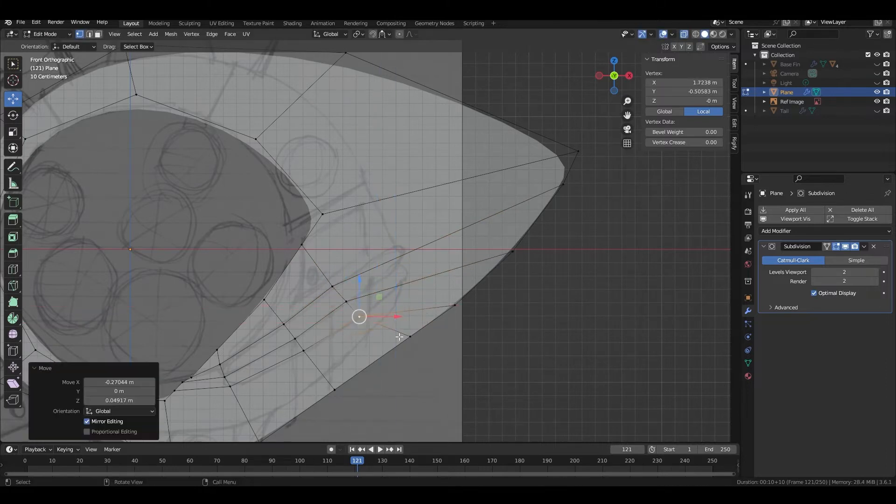
pyautogui.click(410, 335)
pyautogui.moveTo(429, 316); pyautogui.dragTo(399, 337)
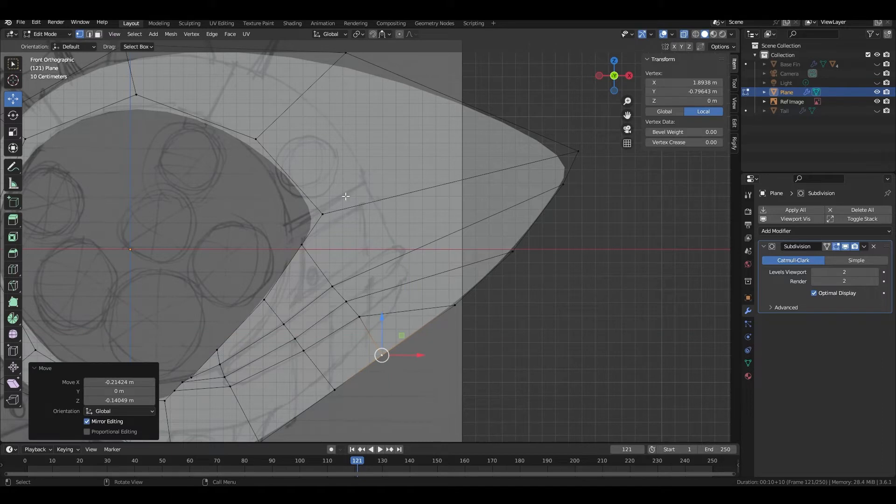
# Fit the three inner-edge vertices beside the fin to the sketched circle, the lowest by about 0.08 m in X and -0.1 m in Z
pyautogui.click(322, 214)
pyautogui.press('g')
pyautogui.click(307, 198)
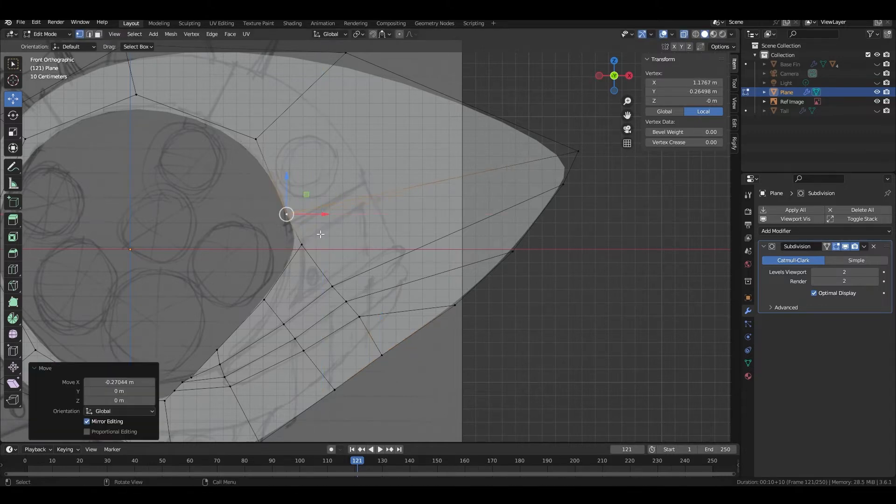
pyautogui.click(303, 246)
pyautogui.press('g')
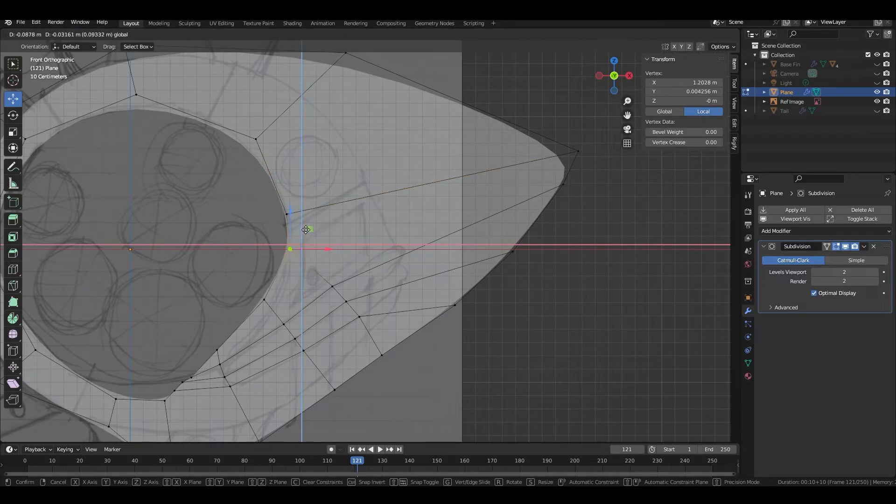
pyautogui.click(307, 233)
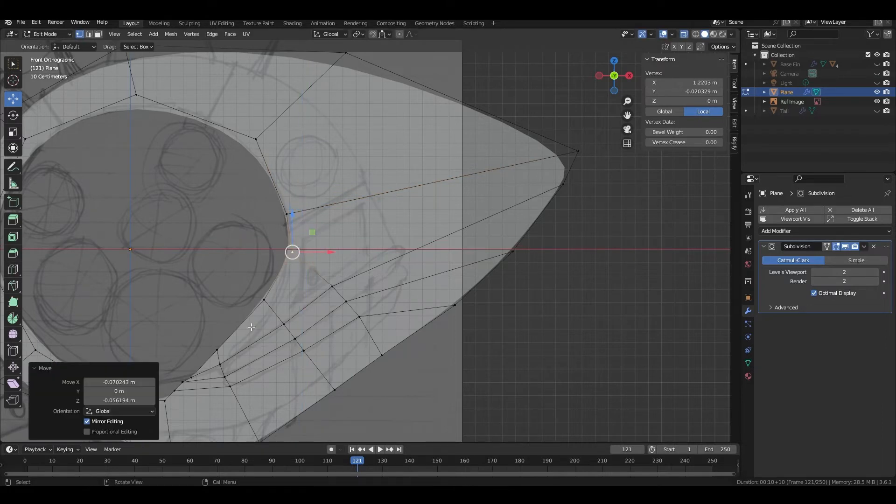
pyautogui.click(262, 299)
pyautogui.press('g')
pyautogui.click(276, 311)
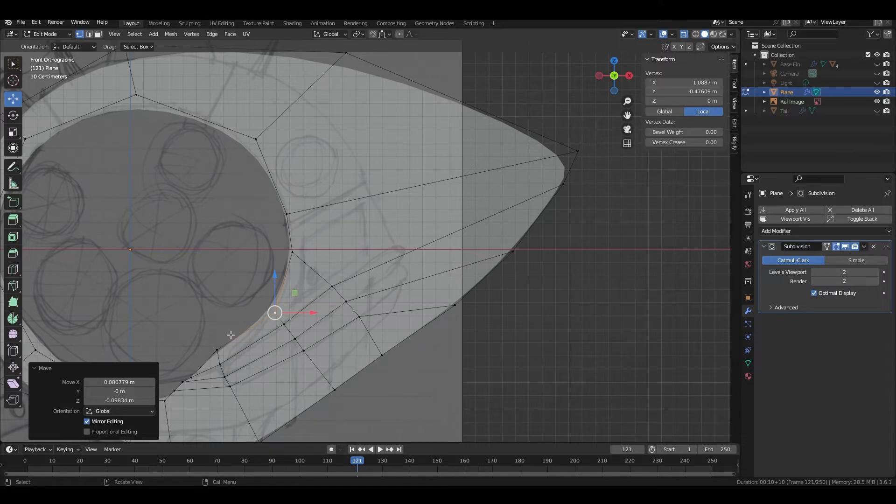
# Pull the four stretched outer-edge vertices in to the sketched body and fin outline, the lowest by about -0.33 m in X and 0.25 m in Z
pyautogui.moveTo(572, 116); pyautogui.dragTo(601, 145)
pyautogui.press('g')
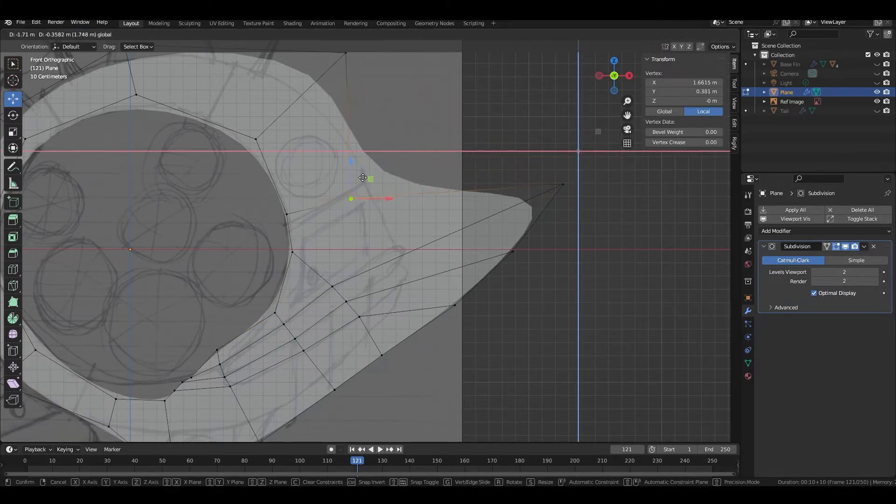
pyautogui.click(562, 184)
pyautogui.press('g')
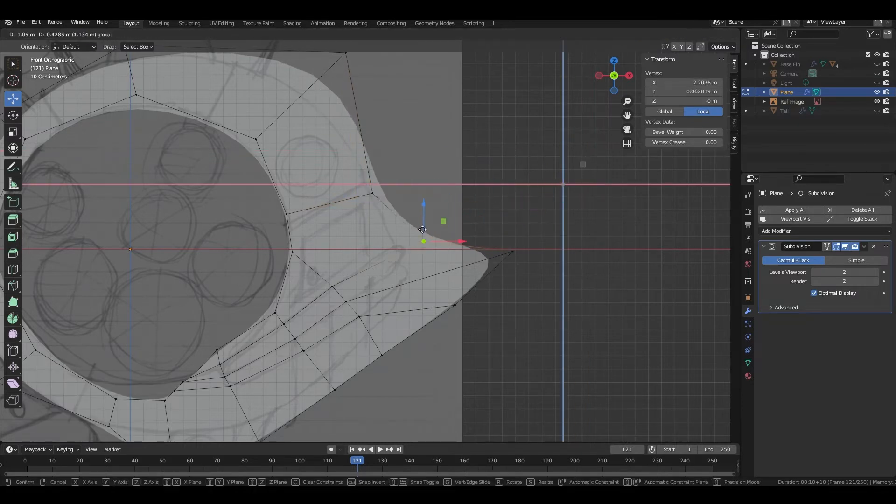
pyautogui.click(405, 232)
pyautogui.click(512, 251)
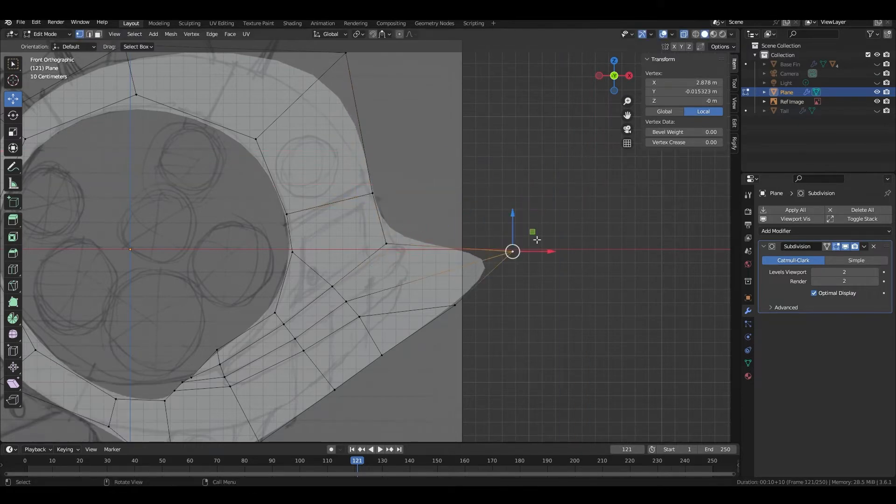
pyautogui.press('g')
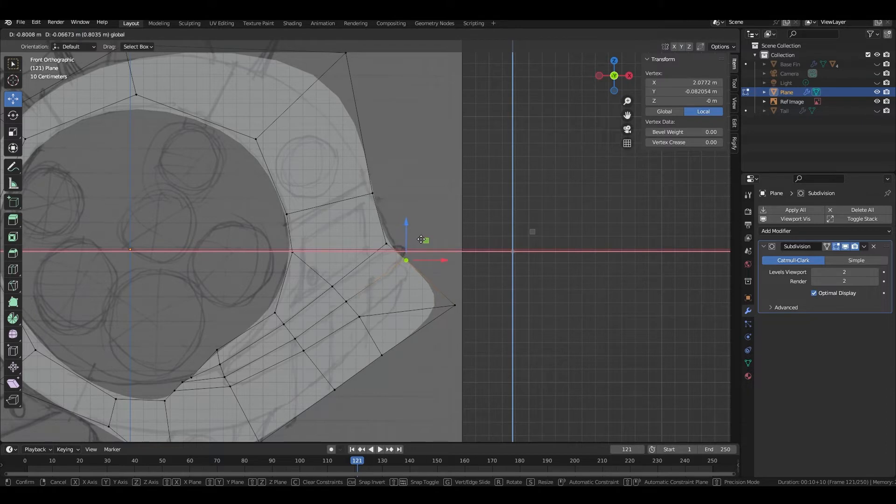
pyautogui.click(421, 238)
pyautogui.click(469, 278)
pyautogui.press('g')
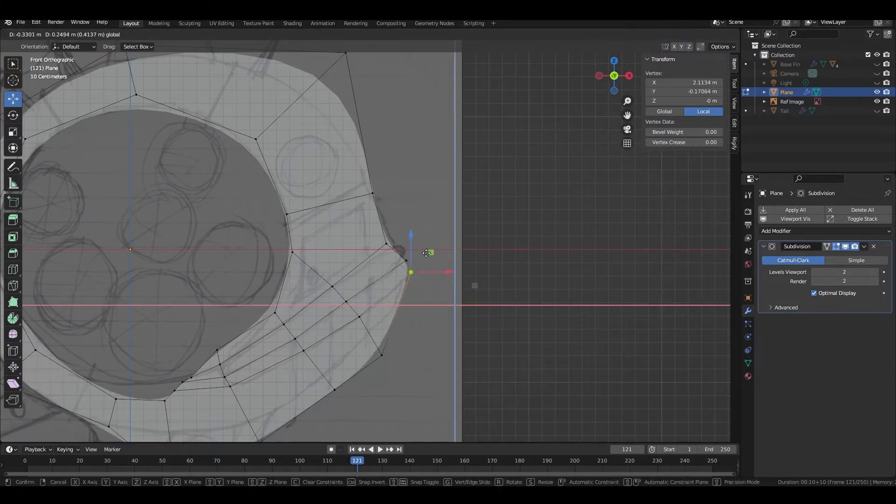
pyautogui.click(426, 252)
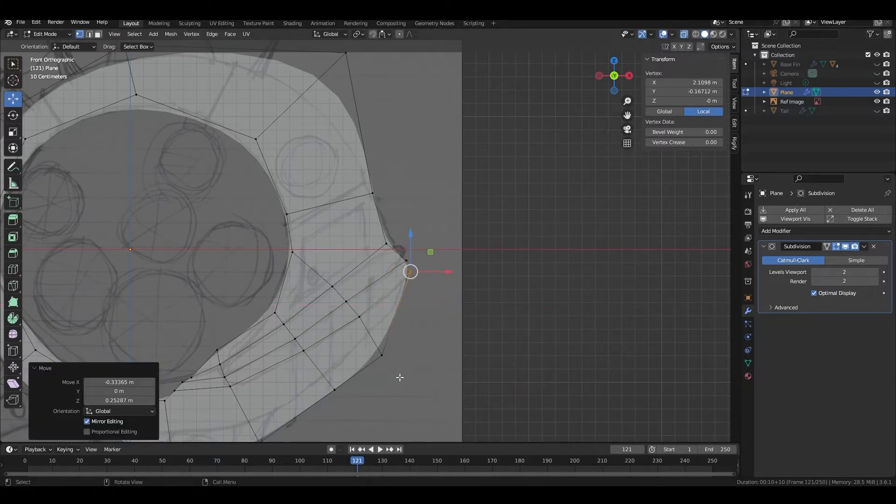
# Move the third cut's lowest middle vertex outward by about 0.04 m in X and 0.06 m in Z
pyautogui.click(367, 320)
pyautogui.press('g')
pyautogui.click(387, 315)
pyautogui.scroll(2, 417, 327)
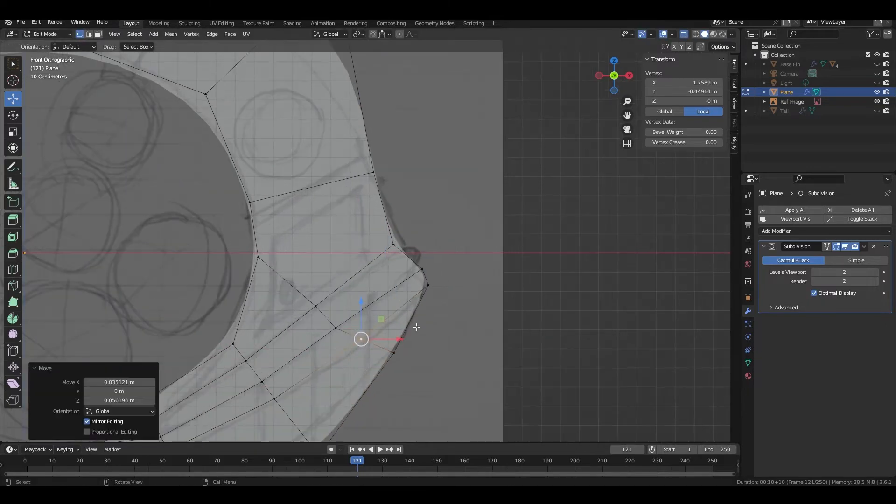
# Fit the inner and outer vertices just left of the body's lowest point to the sketch, the outer by about -0.13 m in X and 0.06 m in Z
pyautogui.scroll(-3, 417, 326)
pyautogui.keyDown('shift'); pyautogui.moveTo(193, 286); pyautogui.dragTo(257, 242, button='middle'); pyautogui.keyUp('shift')
pyautogui.scroll(2, 266, 292)
pyautogui.keyDown('shift'); pyautogui.moveTo(267, 292); pyautogui.dragTo(460, 183, button='middle'); pyautogui.keyUp('shift')
pyautogui.click(357, 271)
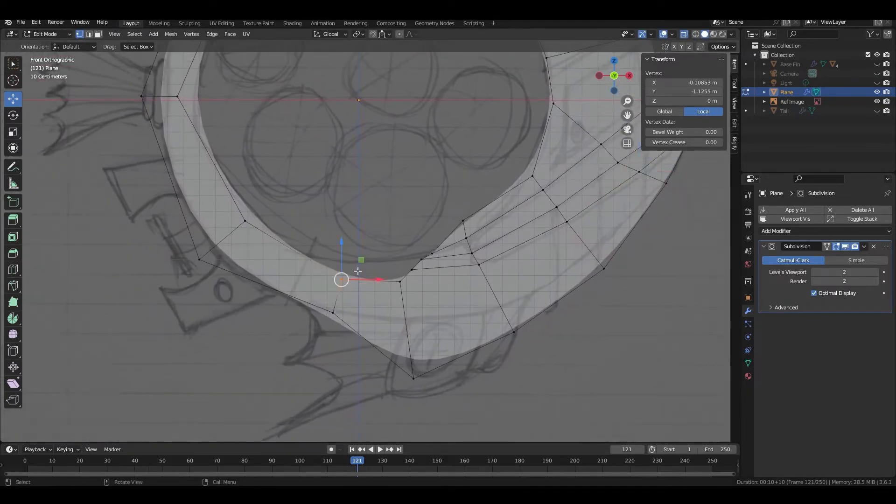
pyautogui.moveTo(361, 260); pyautogui.dragTo(350, 240)
pyautogui.click(332, 312)
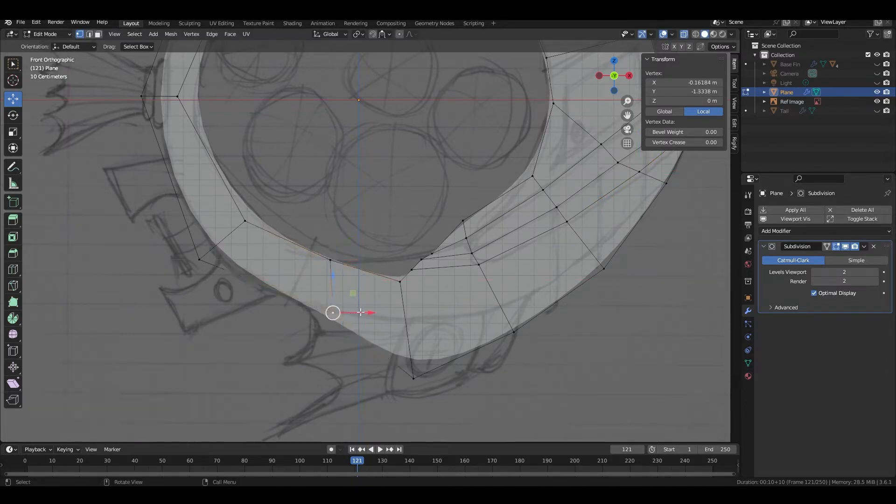
pyautogui.moveTo(353, 293); pyautogui.dragTo(332, 284)
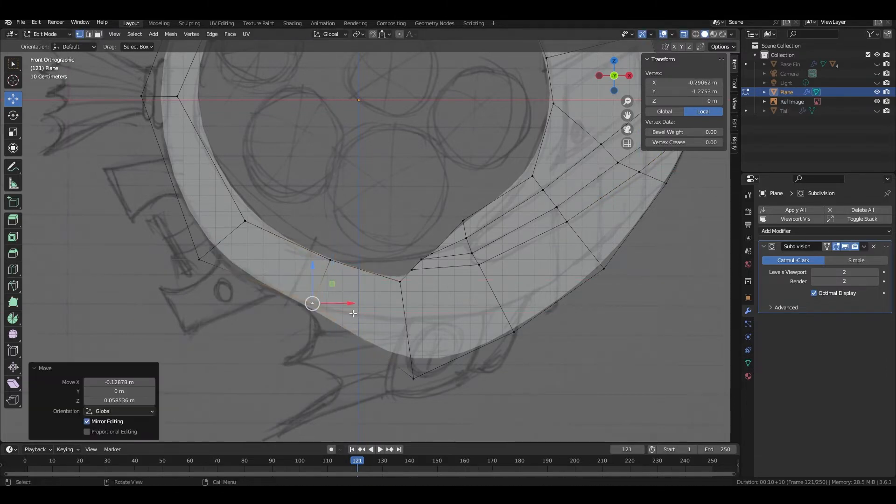
# Raise the vertices along the body's bottom and lower-right belly to the sketched outline, the belly vertex by about -0.07 m in X and 0.09 m in Z
pyautogui.moveTo(426, 393); pyautogui.dragTo(414, 301)
pyautogui.click(400, 283)
pyautogui.moveTo(623, 249); pyautogui.dragTo(611, 235)
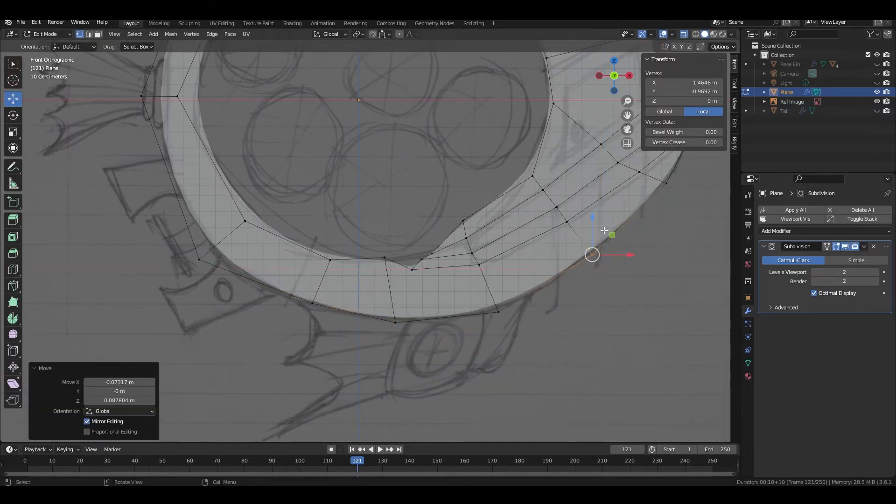
# Fill the notch on the inner circle at the fin's base with a face spanning the vertices around it
pyautogui.scroll(4, 411, 294)
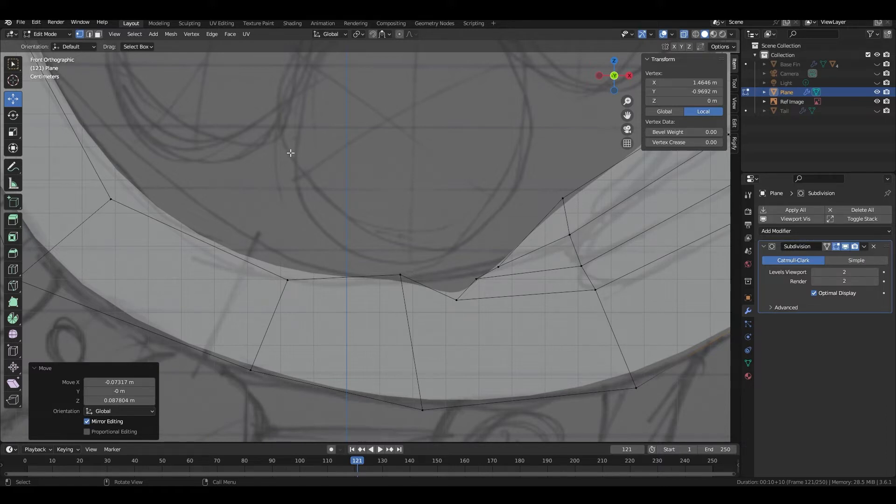
pyautogui.click(377, 208)
pyautogui.moveTo(395, 250); pyautogui.dragTo(454, 323)
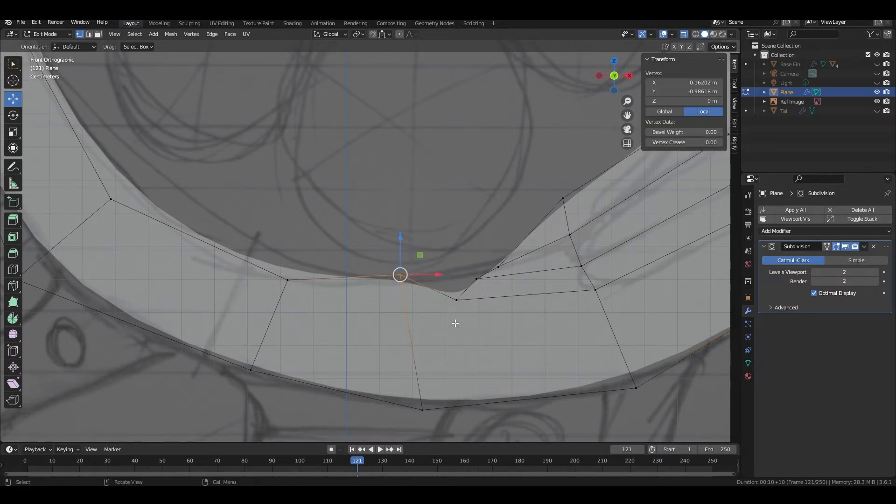
pyautogui.keyDown('shift'); pyautogui.click(456, 300); pyautogui.keyUp('shift')
pyautogui.keyDown('shift'); pyautogui.moveTo(470, 240); pyautogui.dragTo(511, 289); pyautogui.keyUp('shift')
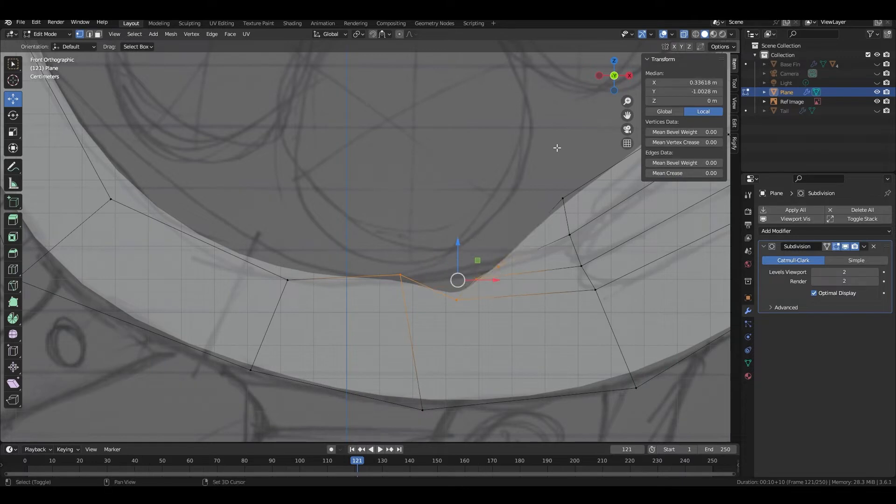
pyautogui.keyDown('shift'); pyautogui.moveTo(557, 148); pyautogui.dragTo(583, 210); pyautogui.keyUp('shift')
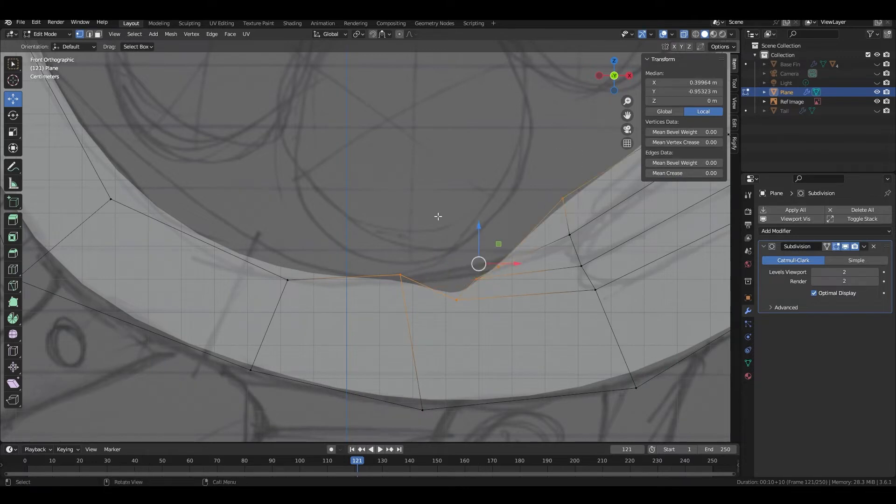
pyautogui.press('f')
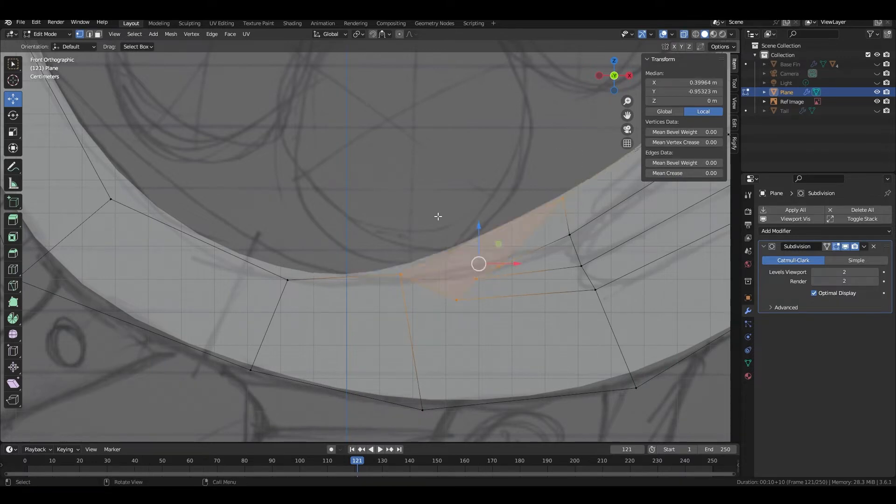
pyautogui.click(369, 176)
# Move the outer-edge vertex at the top of the fin by about 0.06 m in X and -0.02 m in Z
pyautogui.scroll(-1, 524, 194)
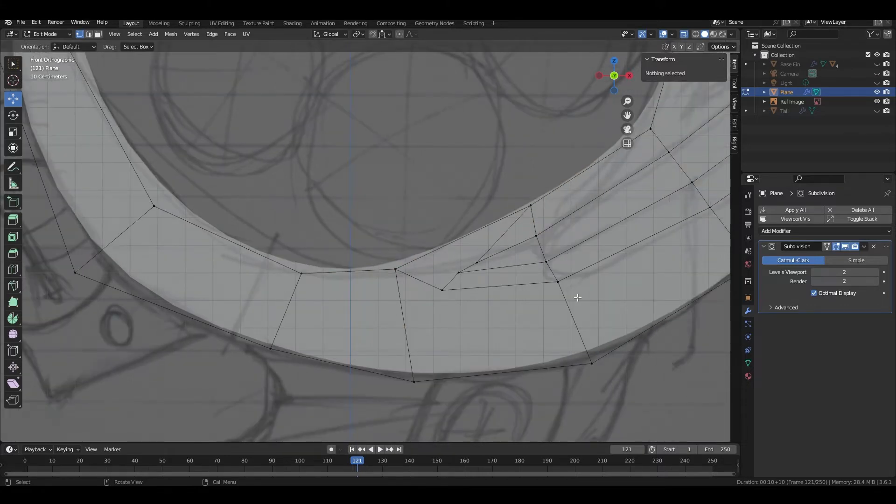
pyautogui.scroll(-1, 578, 298)
pyautogui.moveTo(600, 263)
pyautogui.keyDown('shift'); pyautogui.mouseDown(button='middle')
pyautogui.moveTo(594, 256)
pyautogui.moveTo(406, 286)
pyautogui.moveTo(378, 309)
pyautogui.moveTo(410, 326)
pyautogui.mouseUp(button='middle'); pyautogui.keyUp('shift')
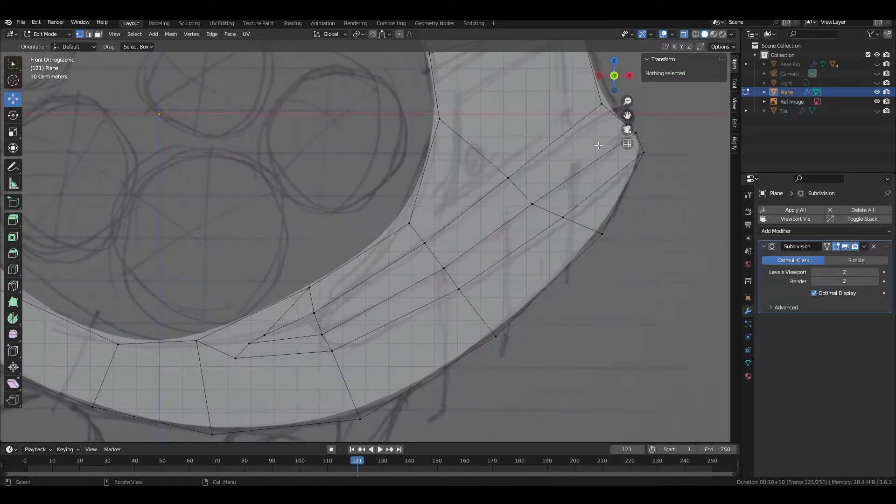
pyautogui.click(601, 104)
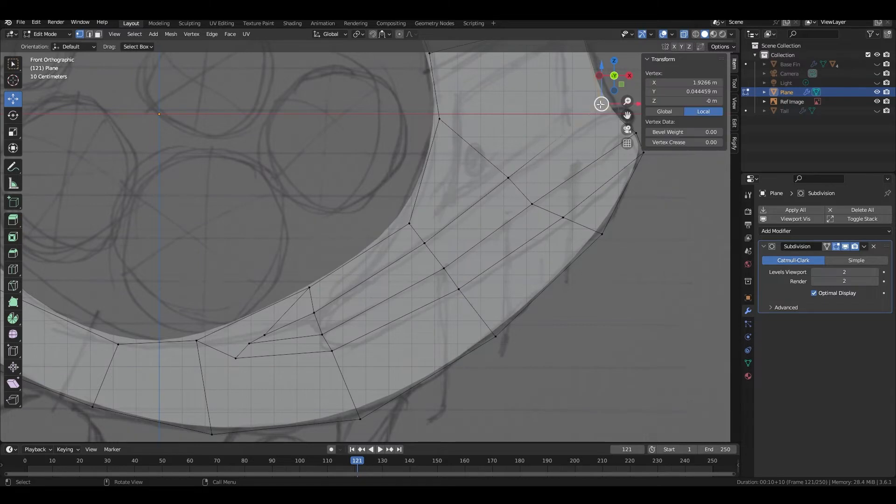
pyautogui.moveTo(601, 103); pyautogui.dragTo(578, 139)
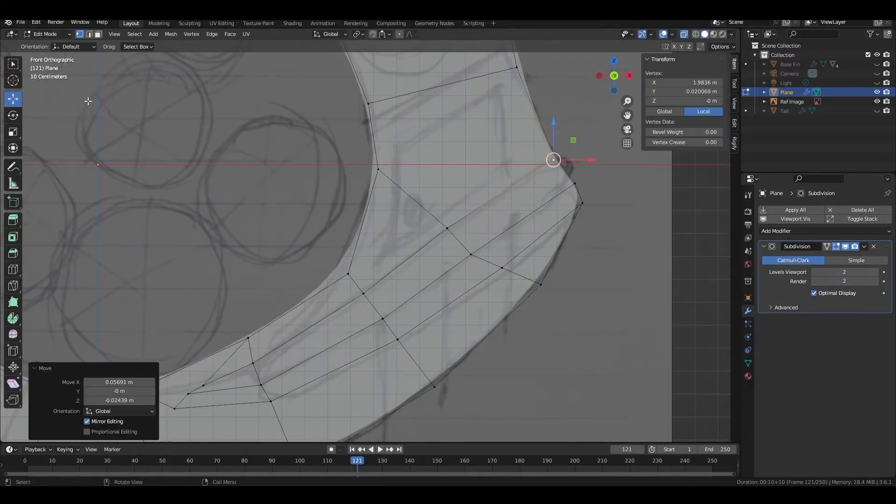
# Extrude the strip of three faces along the upper part of the side fin by 0.1 m
pyautogui.click(98, 35)
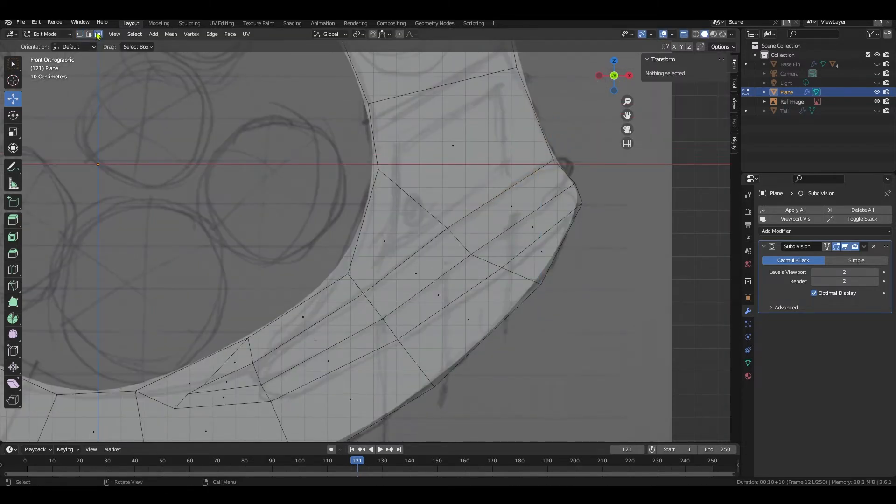
pyautogui.click(684, 35)
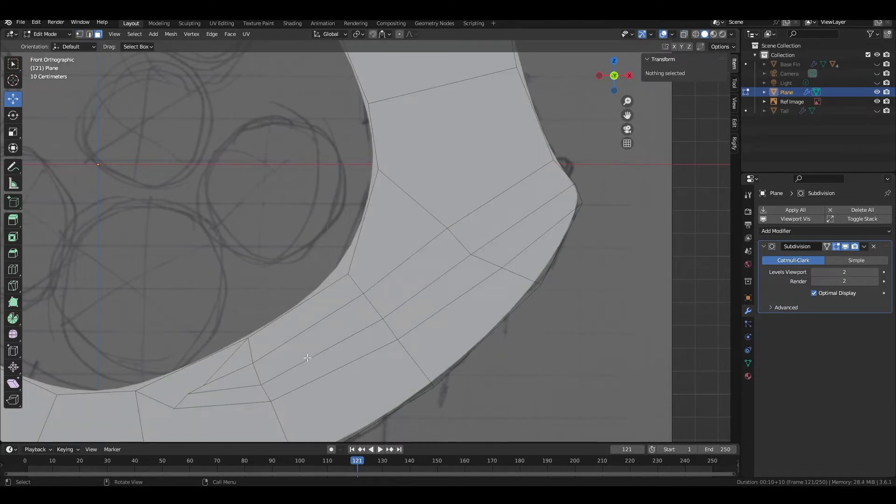
pyautogui.click(291, 356)
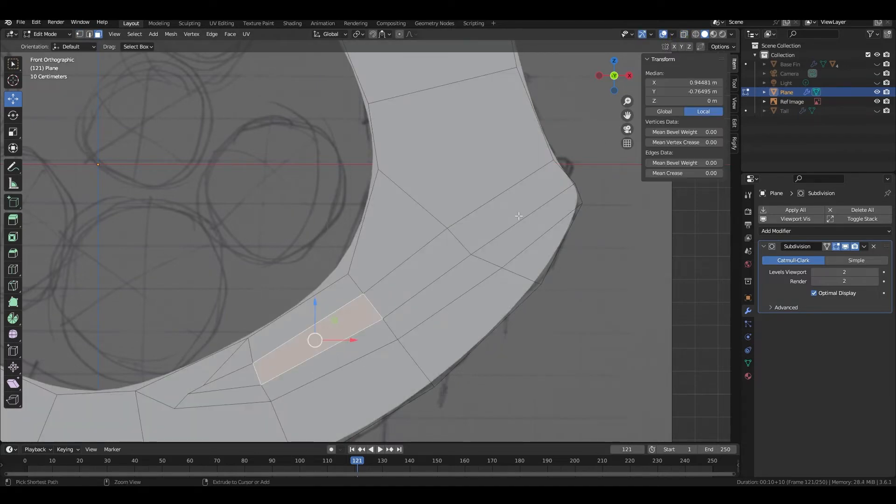
pyautogui.keyDown('ctrl'); pyautogui.click(519, 216); pyautogui.keyUp('ctrl')
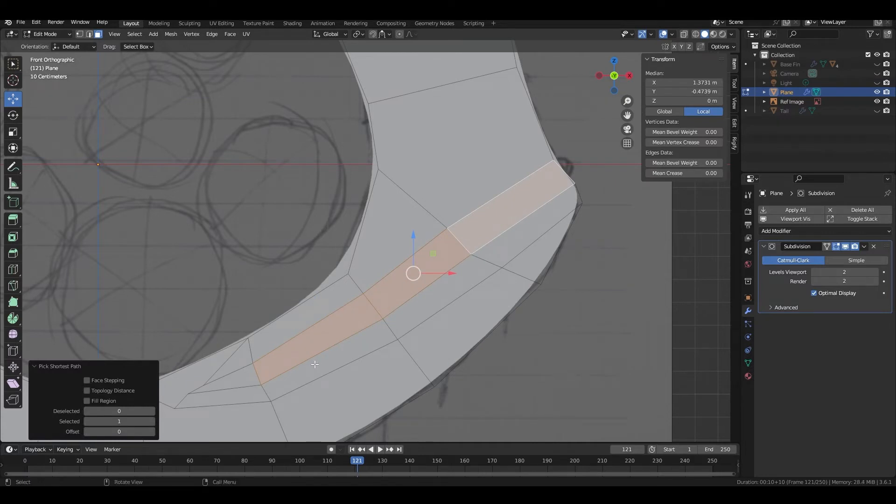
pyautogui.press('e')
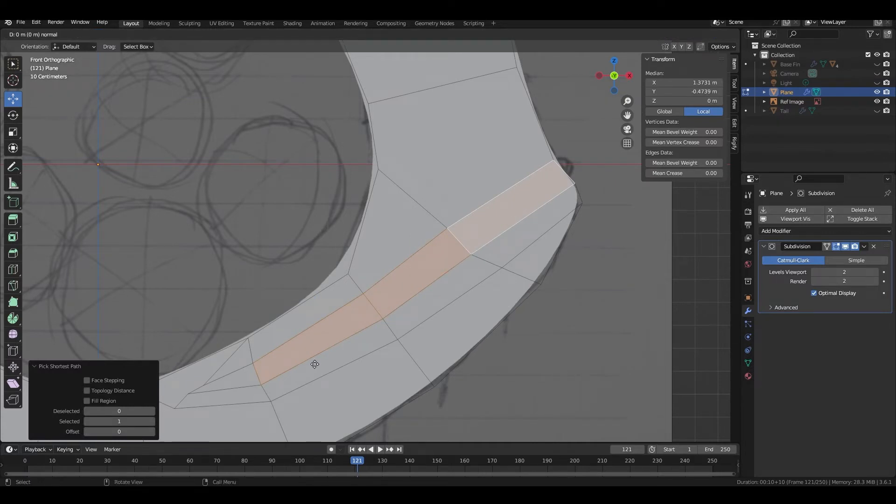
pyautogui.write('.1')
pyautogui.press('Return')
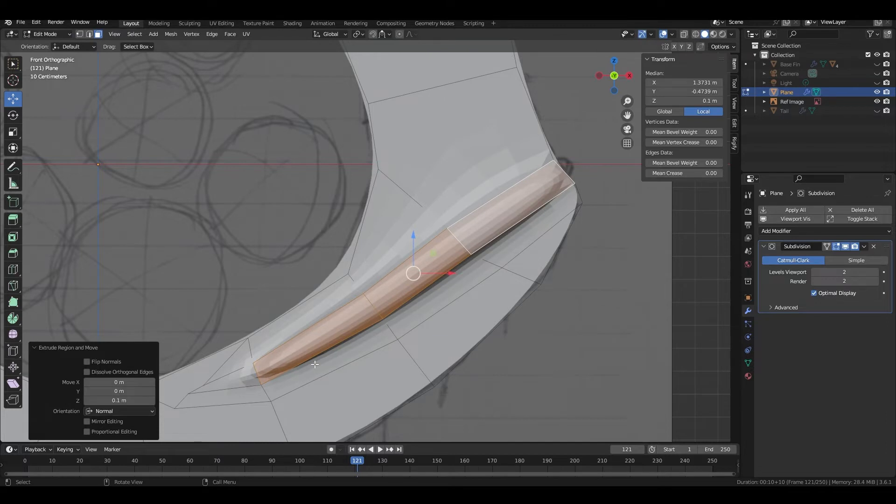
# Extrude the neighbouring lower strip of fin faces by 0.1 m and clear the selection
pyautogui.click(315, 364)
pyautogui.keyDown('ctrl'); pyautogui.click(525, 234); pyautogui.keyUp('ctrl')
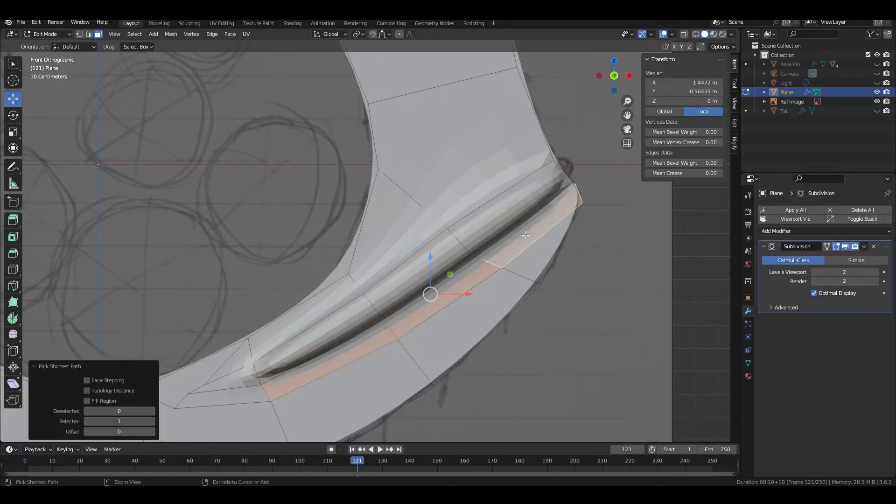
pyautogui.write('e.1')
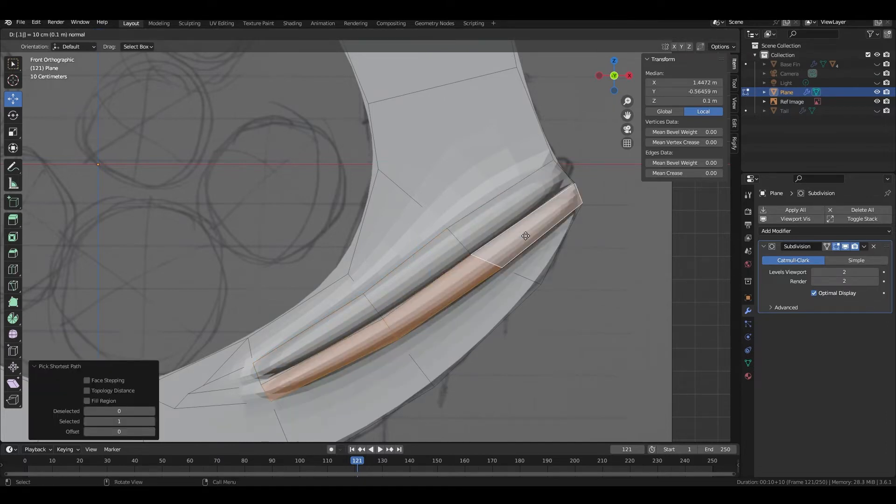
pyautogui.press('Return')
pyautogui.hotkey('alt', 'a')
pyautogui.moveTo(536, 350); pyautogui.dragTo(450, 332, button='middle')
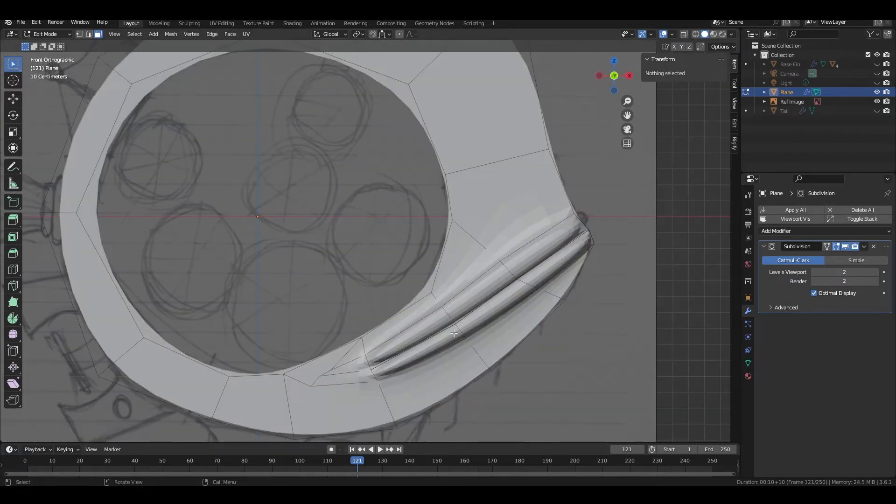
pyautogui.scroll(1, 454, 332)
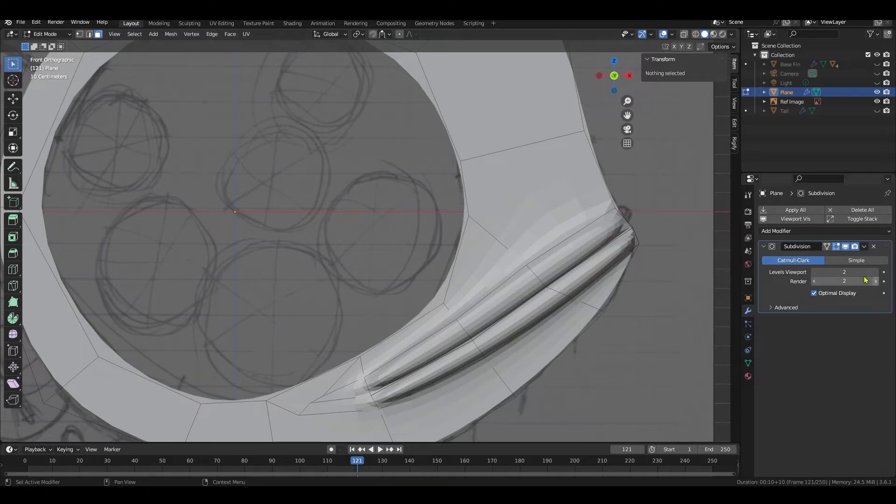
# Hide the Subdivision modifier in the viewport and knife-cut an edge from the outer vertex above the fin to the vertex midway along its top edge
pyautogui.click(844, 246)
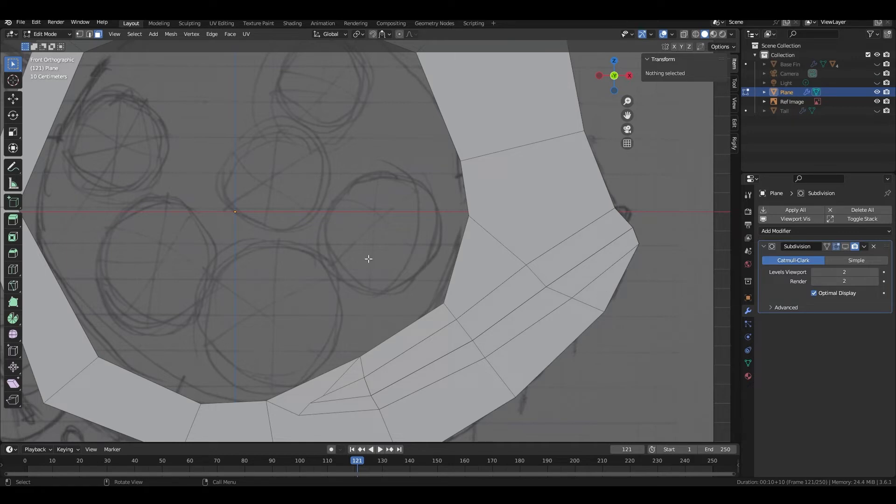
pyautogui.click(13, 285)
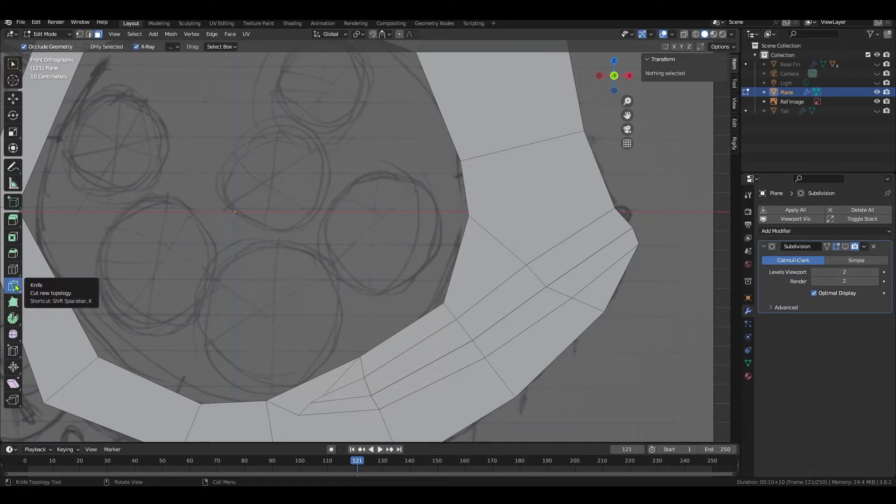
pyautogui.click(80, 34)
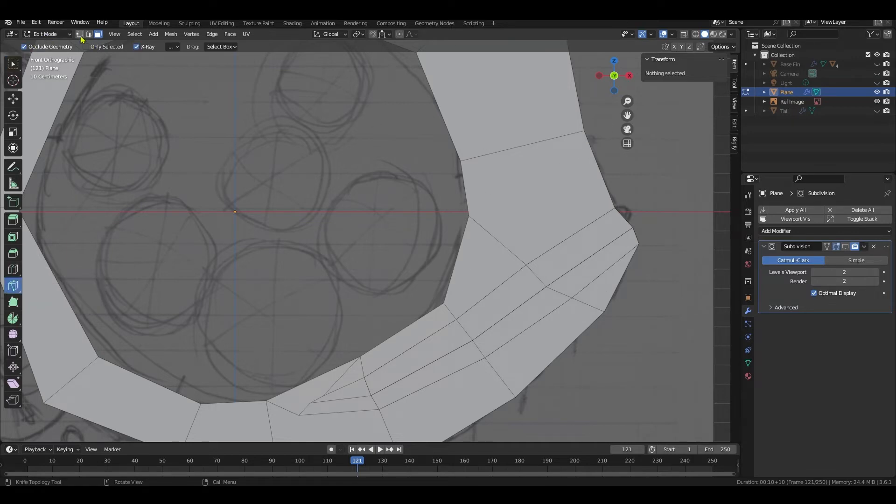
pyautogui.click(584, 131)
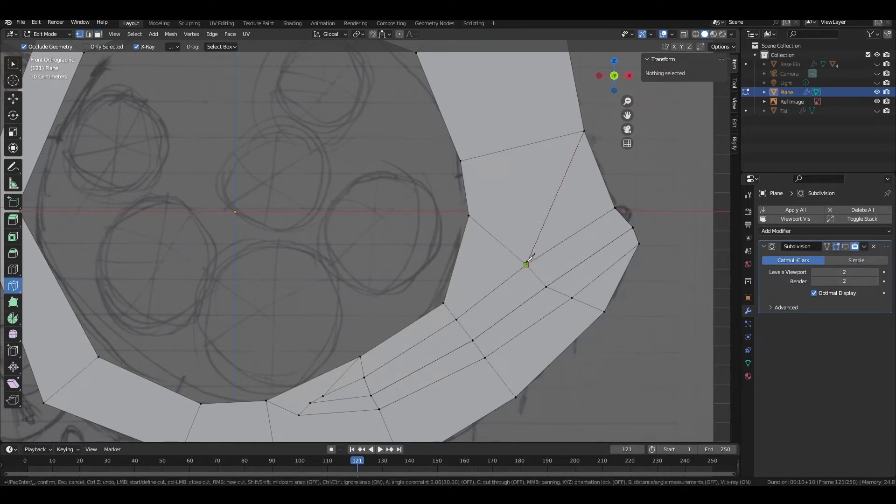
pyautogui.press('Return')
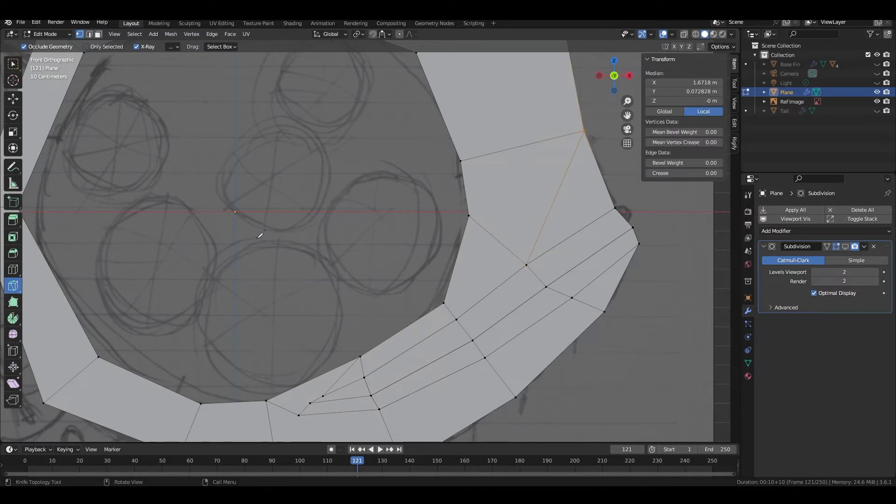
# Merge the two close vertices at the fin's base tip at their center
pyautogui.scroll(3, 201, 239)
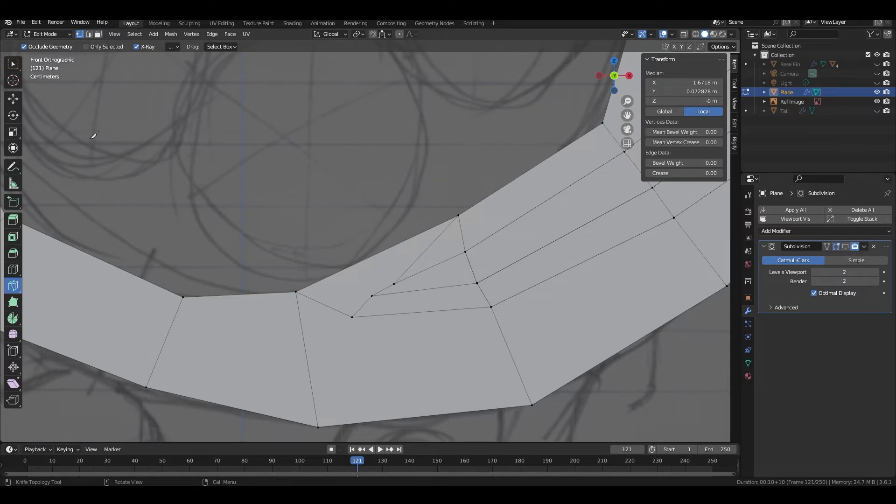
pyautogui.click(13, 64)
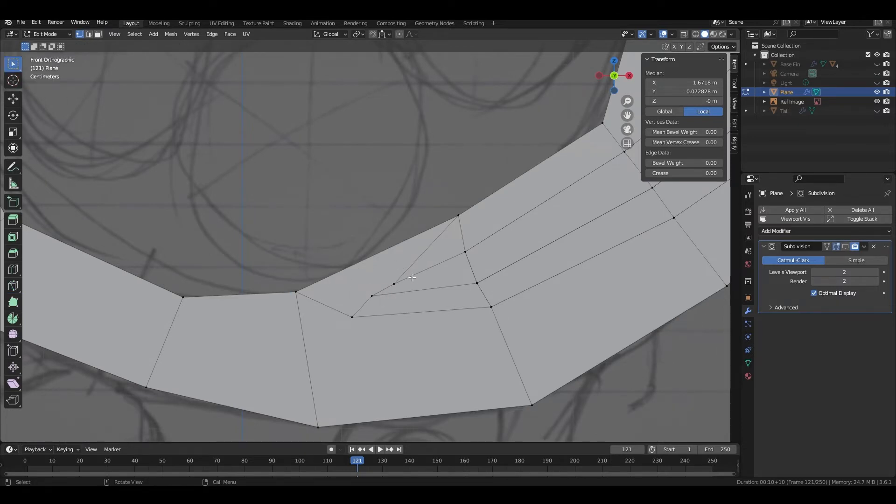
pyautogui.moveTo(364, 279); pyautogui.dragTo(410, 301)
pyautogui.press('m')
pyautogui.click(385, 258)
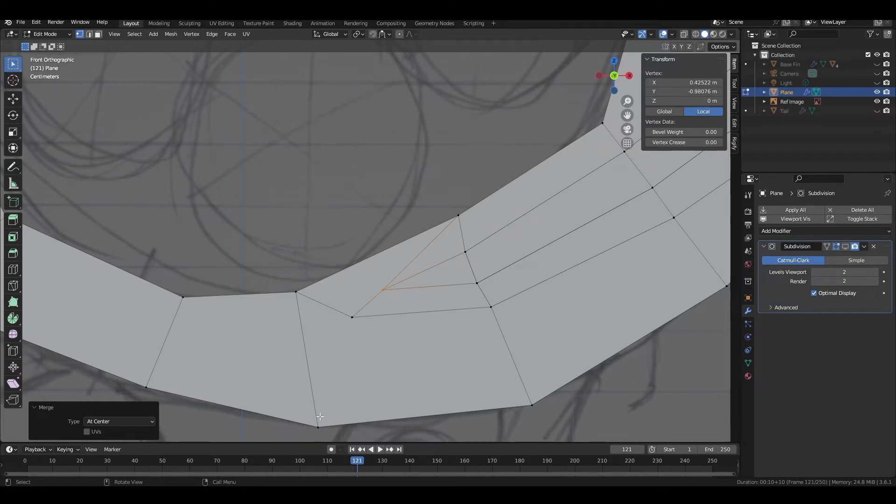
# Knife-cut an edge from the lowest fin-base vertex down to the outer vertex at the body's bottom
pyautogui.press('k')
pyautogui.click(351, 317)
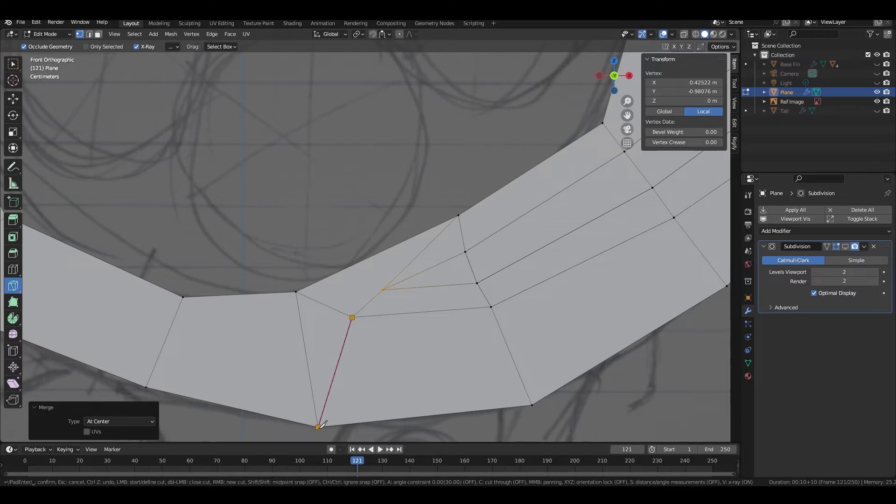
pyautogui.click(319, 426)
pyautogui.press('Return')
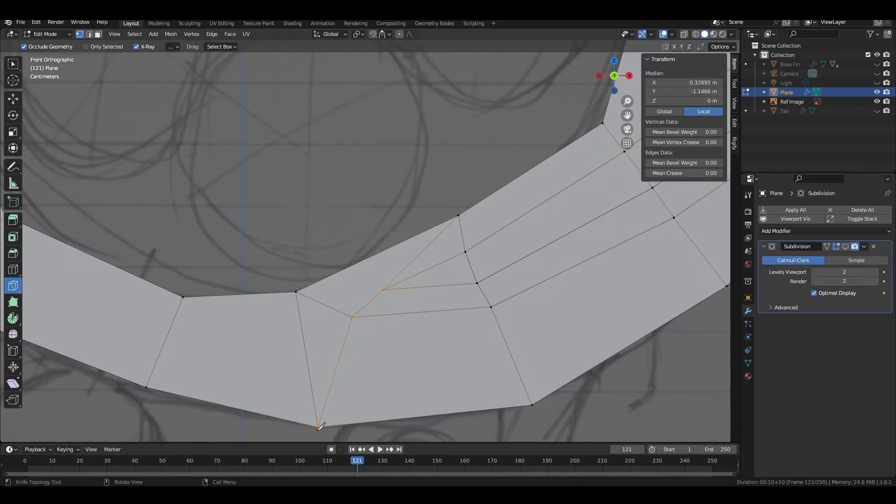
# Try merging at center the body's bottom outer vertex and, separately, the inner-edge vertex beside the fin base to clear possible duplicates
pyautogui.click(20, 66)
pyautogui.moveTo(343, 301); pyautogui.dragTo(355, 335)
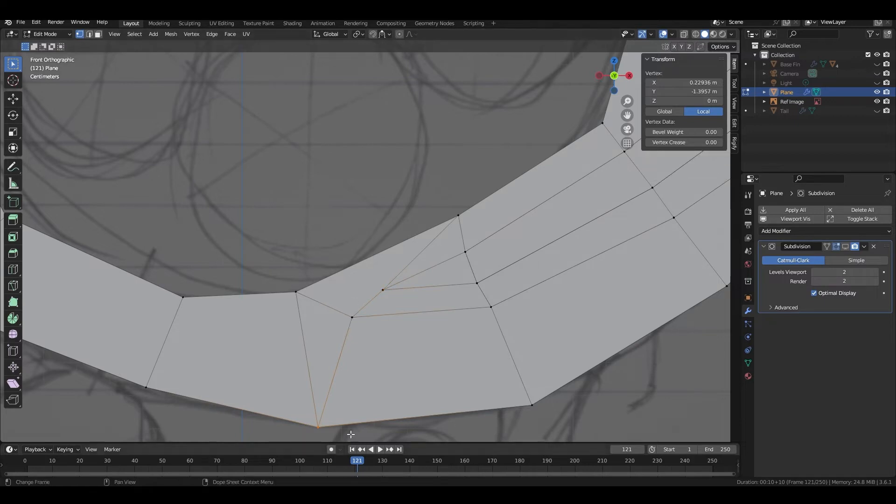
pyautogui.press('m')
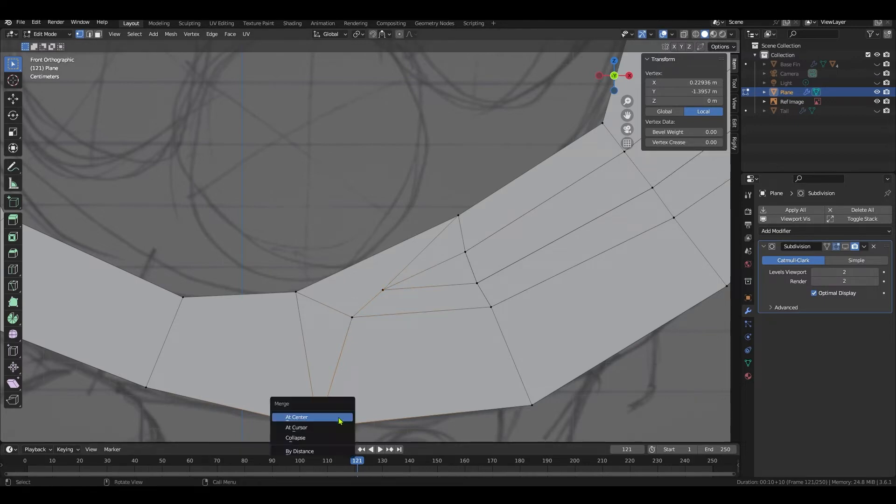
pyautogui.click(340, 421)
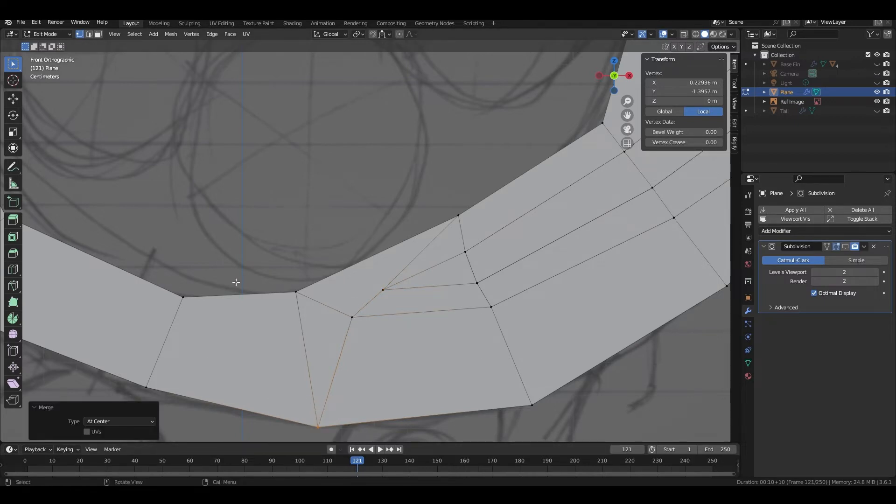
pyautogui.moveTo(274, 257); pyautogui.dragTo(312, 304)
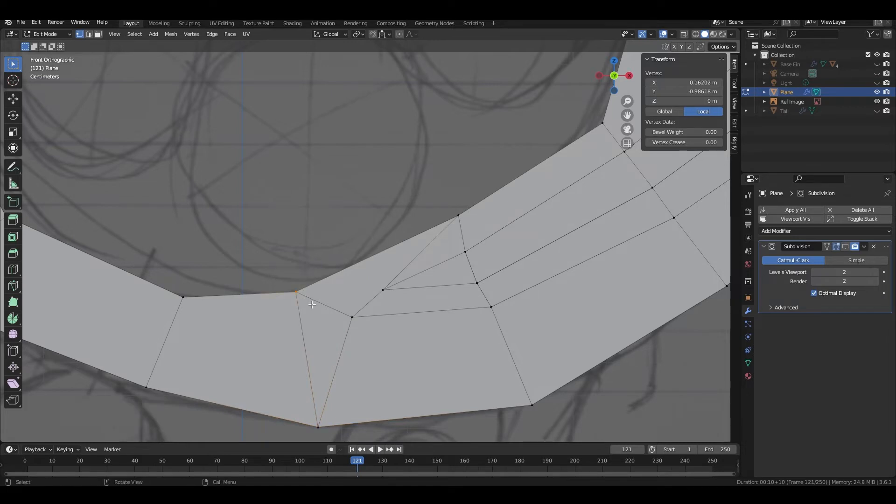
pyautogui.press('m')
pyautogui.click(312, 304)
pyautogui.click(353, 319)
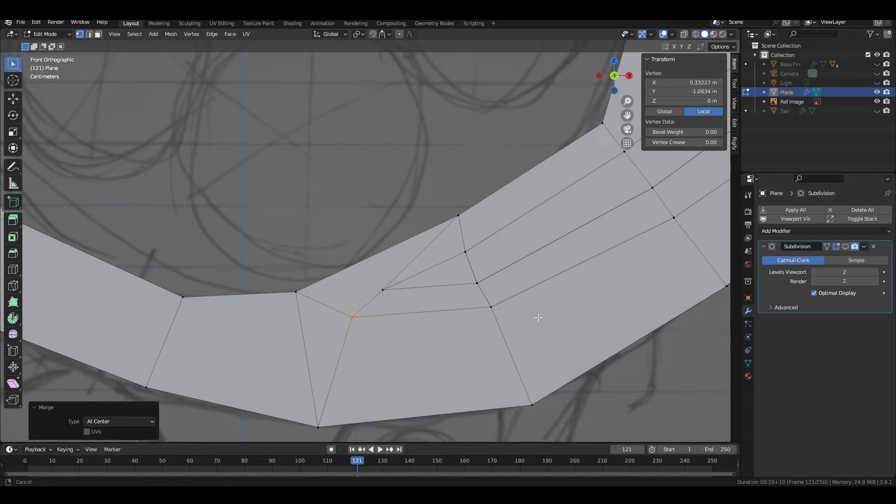
# Return to Object Mode and apply the body object's rotation
pyautogui.keyDown('shift'); pyautogui.moveTo(536, 314); pyautogui.dragTo(514, 317, button='middle'); pyautogui.keyUp('shift')
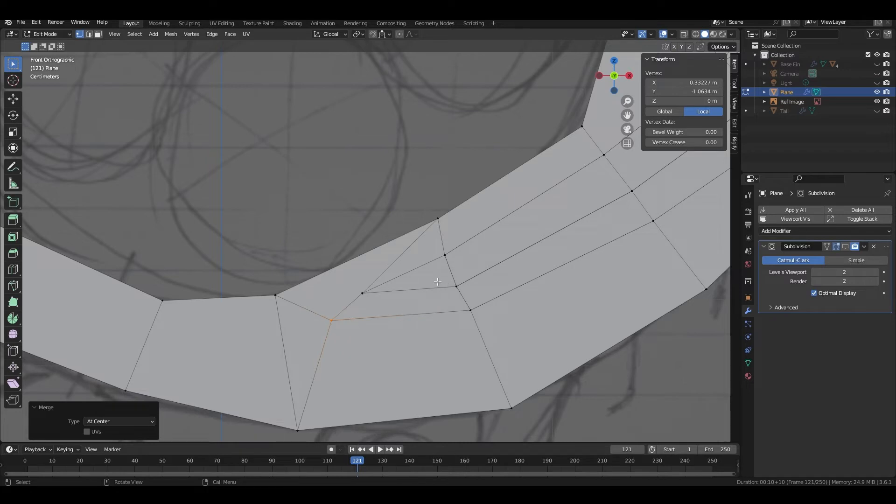
pyautogui.keyDown('shift'); pyautogui.moveTo(547, 269); pyautogui.dragTo(262, 420, button='middle'); pyautogui.keyUp('shift')
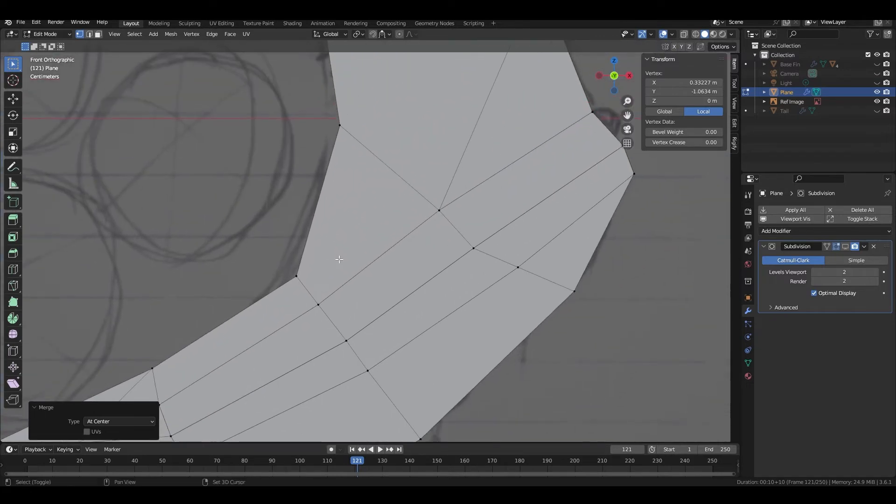
pyautogui.keyDown('shift'); pyautogui.moveTo(328, 270); pyautogui.dragTo(351, 357, button='middle'); pyautogui.keyUp('shift')
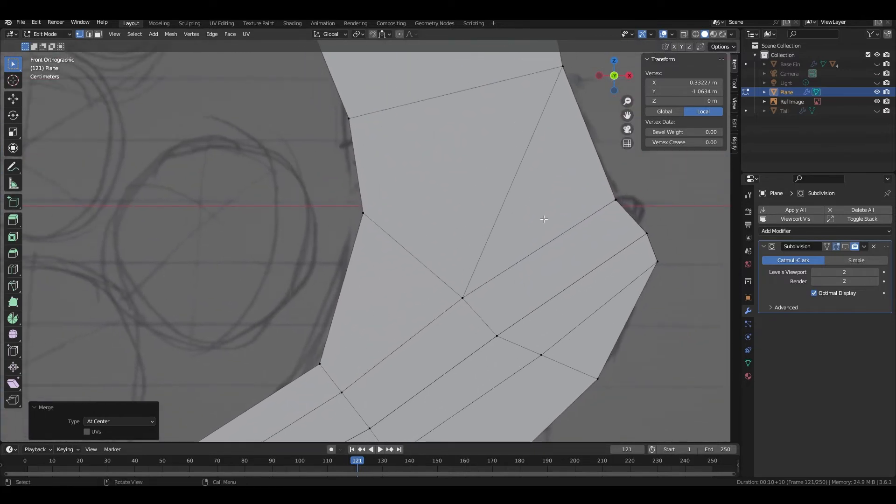
pyautogui.scroll(-5, 427, 196)
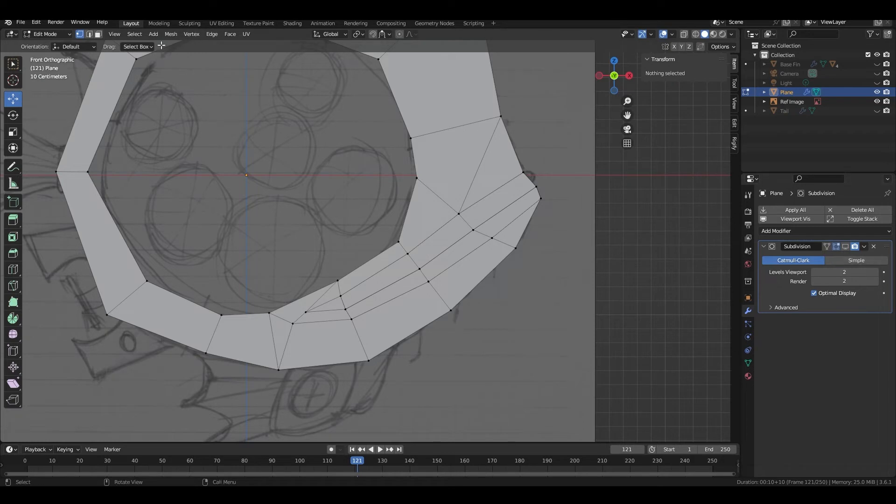
pyautogui.click(65, 37)
pyautogui.click(46, 35)
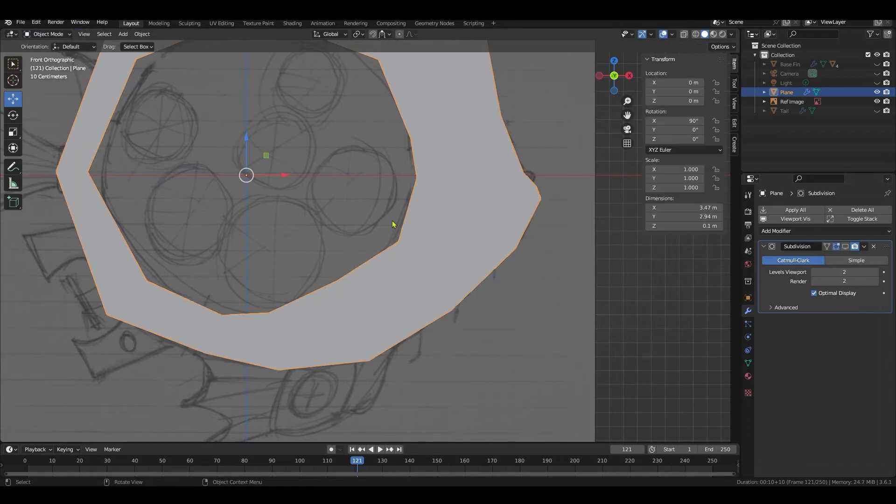
pyautogui.click(747, 298)
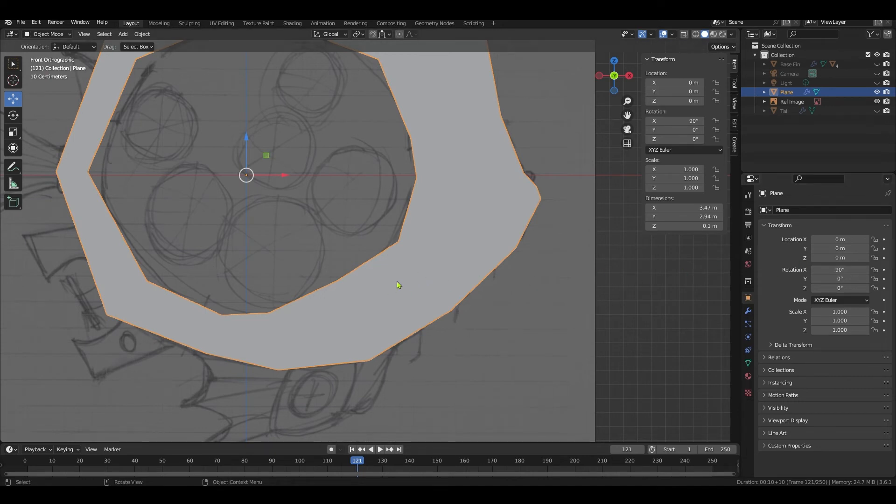
pyautogui.hotkey('ctrl', 'a')
pyautogui.click(429, 284)
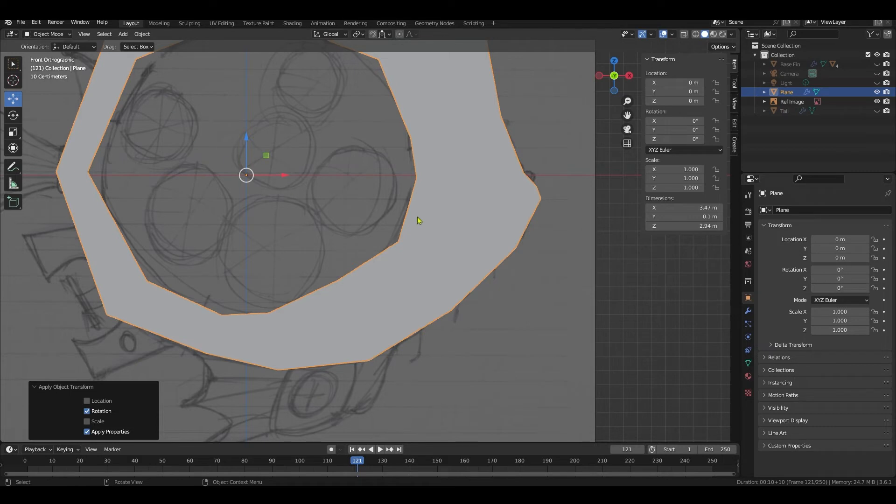
# In Edit Mode, select the body ring's whole inner edge loop and move it -0.5 m along Y
pyautogui.click(52, 34)
pyautogui.click(49, 56)
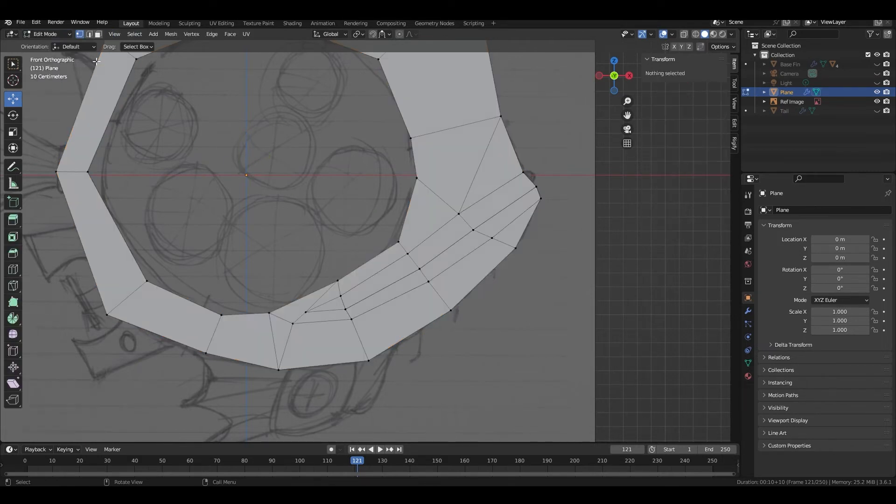
pyautogui.press('2')
pyautogui.keyDown('alt'); pyautogui.click(185, 299); pyautogui.keyUp('alt')
pyautogui.moveTo(309, 270); pyautogui.dragTo(418, 262, button='middle')
pyautogui.moveTo(371, 221); pyautogui.dragTo(269, 153, button='middle')
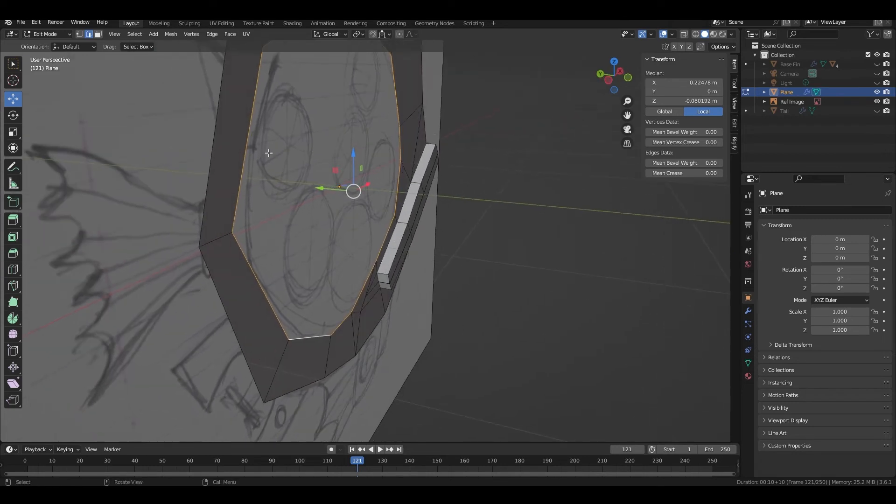
pyautogui.click(317, 190)
pyautogui.write('ey-0.5')
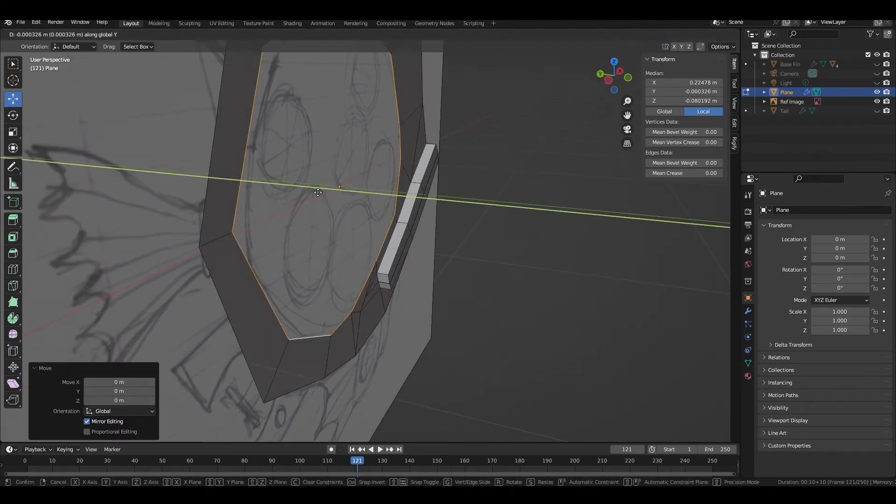
pyautogui.press('Return')
pyautogui.click(481, 242)
pyautogui.moveTo(481, 243); pyautogui.dragTo(419, 260, button='middle')
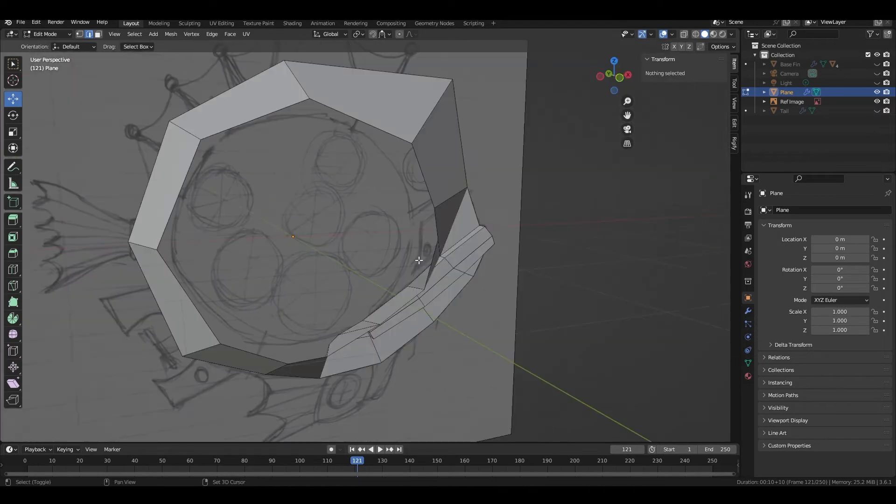
# Turn on the viewport display of the body's Subdivision modifier and check the smoothed ring
pyautogui.click(747, 311)
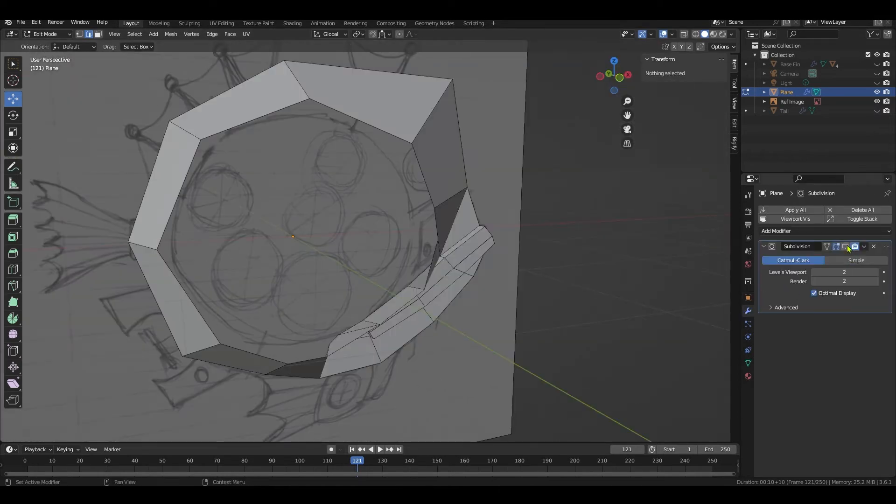
pyautogui.click(845, 247)
pyautogui.scroll(-2, 620, 274)
pyautogui.moveTo(620, 274); pyautogui.dragTo(570, 263, button='middle')
pyautogui.scroll(-2, 594, 271)
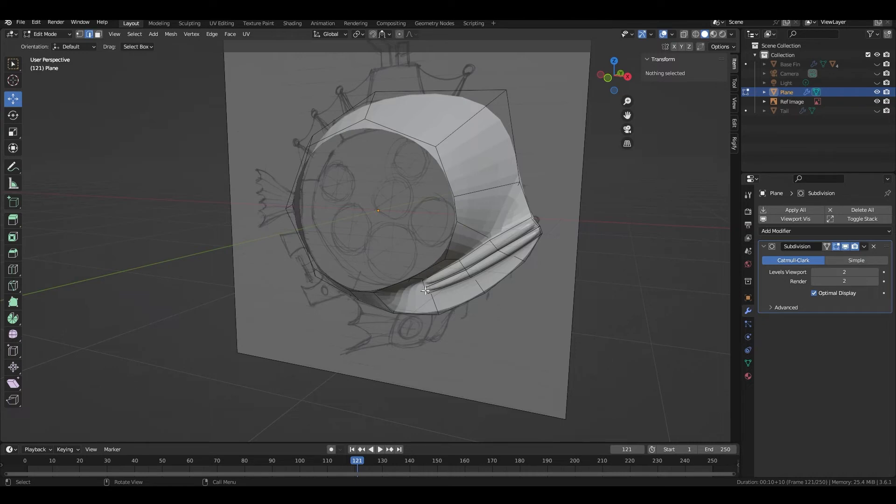
# Add one loop cut around the ring between its inner and outer edges and move it about -0.126 m along Y
pyautogui.click(13, 270)
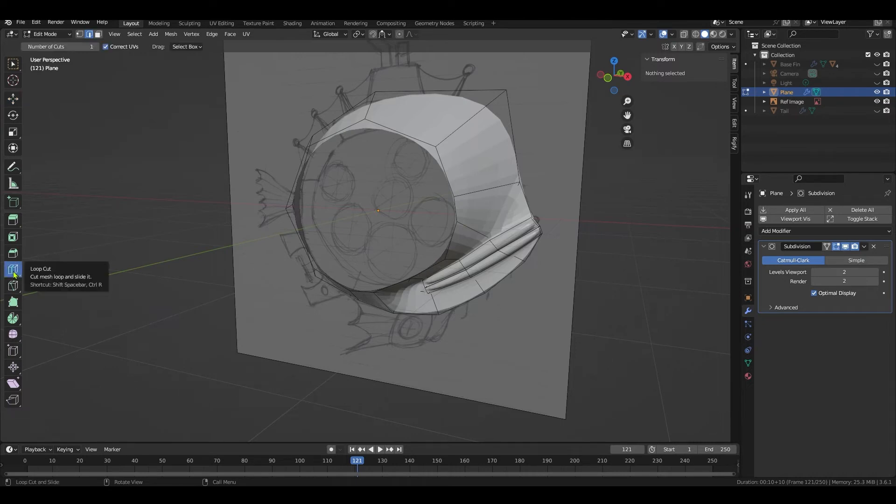
pyautogui.click(463, 125)
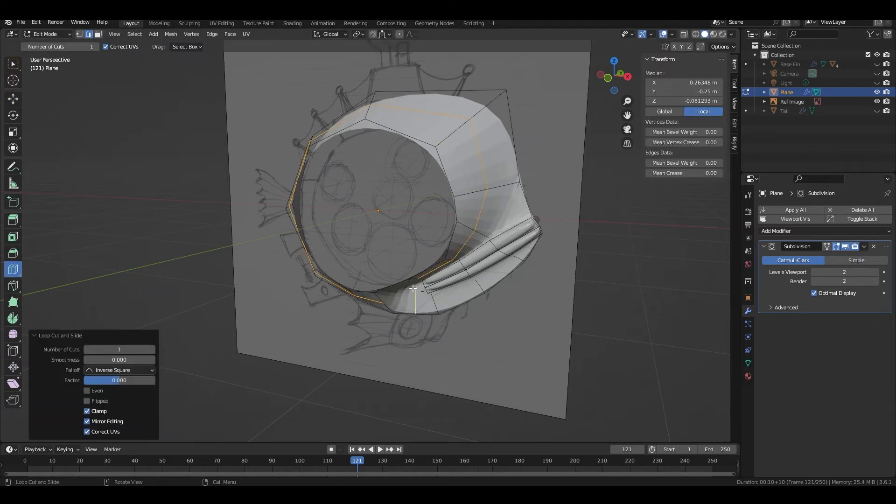
pyautogui.click(13, 63)
pyautogui.scroll(4, 387, 236)
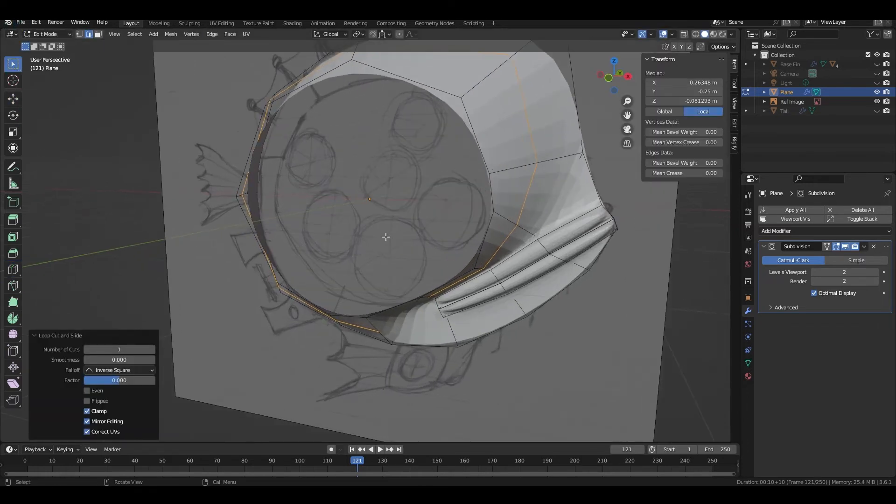
pyautogui.moveTo(387, 235)
pyautogui.mouseDown(button='middle')
pyautogui.moveTo(380, 260)
pyautogui.moveTo(390, 233)
pyautogui.moveTo(386, 240)
pyautogui.moveTo(365, 174)
pyautogui.moveTo(366, 212)
pyautogui.moveTo(404, 197)
pyautogui.moveTo(372, 216)
pyautogui.moveTo(392, 232)
pyautogui.mouseUp(button='middle')
pyautogui.moveTo(252, 223); pyautogui.dragTo(469, 210, button='middle')
pyautogui.press('ctrl+KP_3')
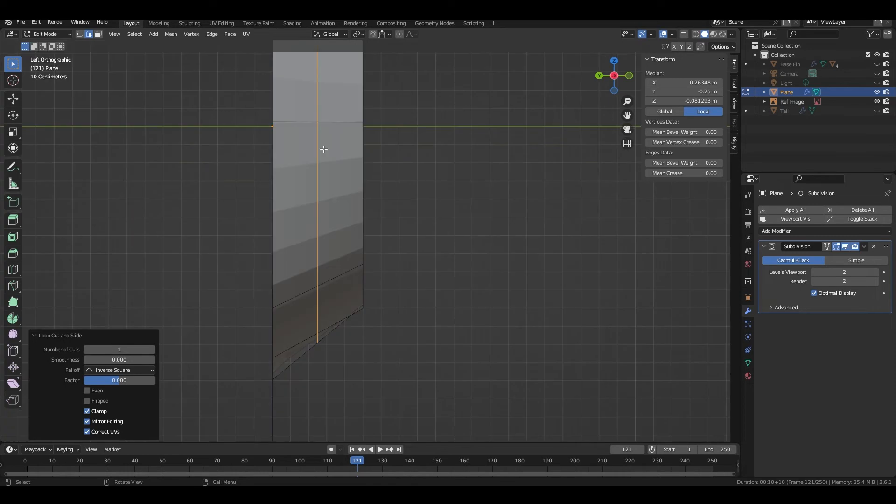
pyautogui.click(11, 102)
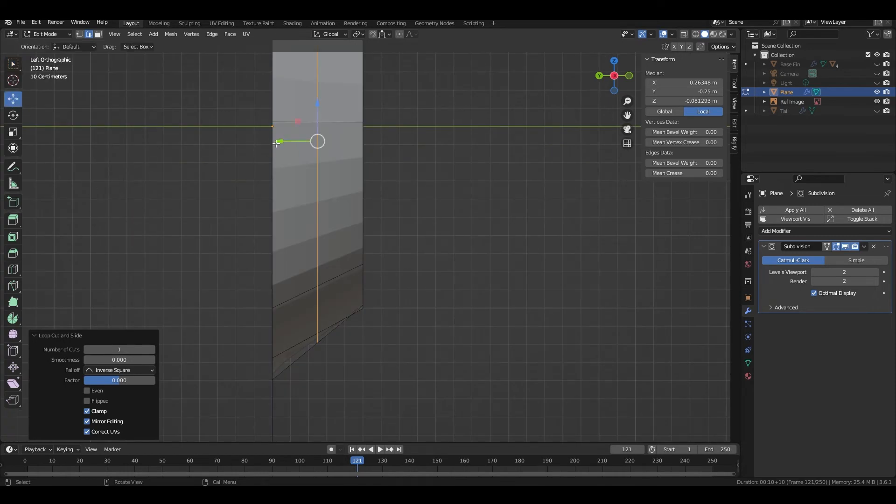
pyautogui.moveTo(278, 141); pyautogui.dragTo(302, 147)
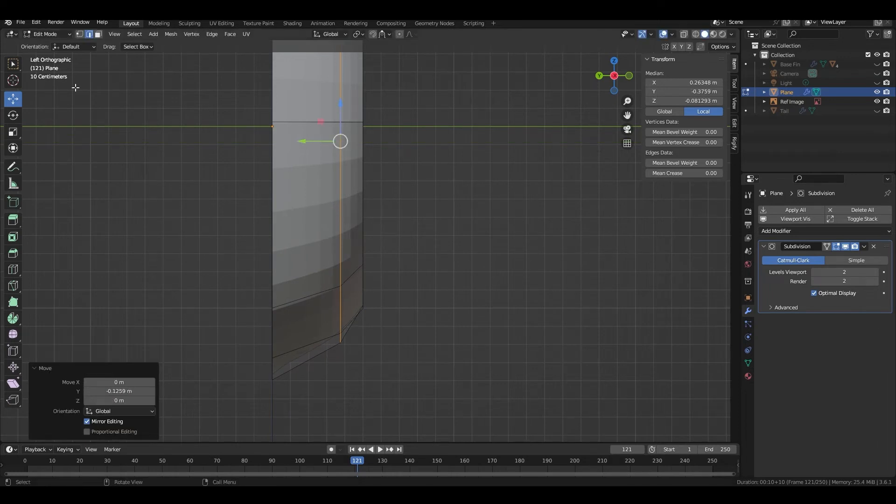
# Try a Subdivision viewport level of 3 and inspect the smoothing around the fin base
pyautogui.click(875, 272)
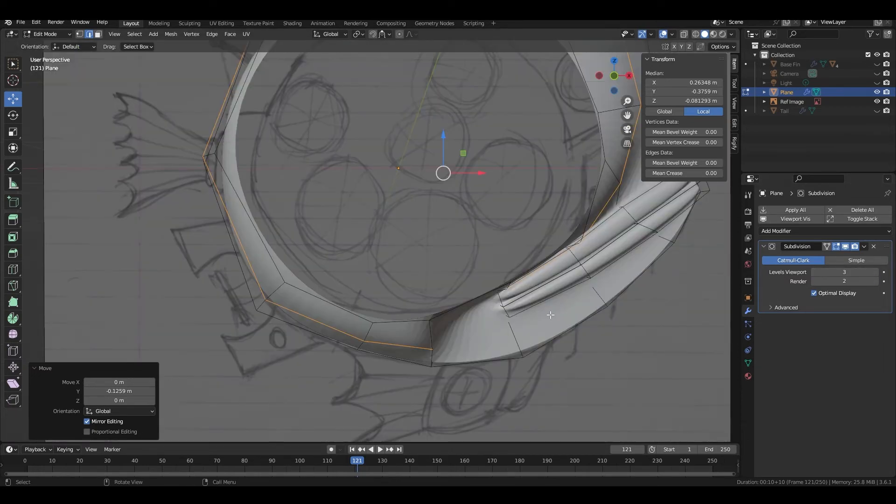
pyautogui.scroll(2, 546, 309)
pyautogui.keyDown('shift'); pyautogui.moveTo(544, 308); pyautogui.dragTo(475, 242, button='middle'); pyautogui.keyUp('shift')
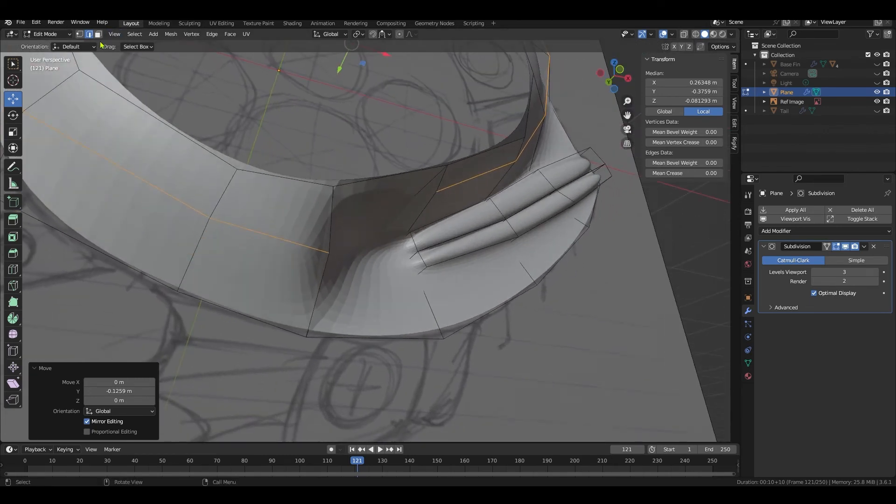
pyautogui.click(489, 309)
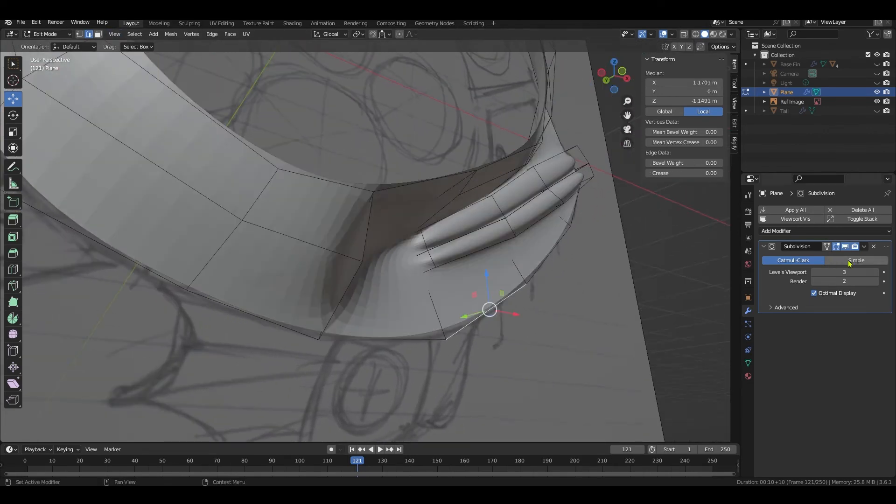
# Set the Subdivision modifier's viewport level to 1 and turn off its viewport display
pyautogui.click(813, 272)
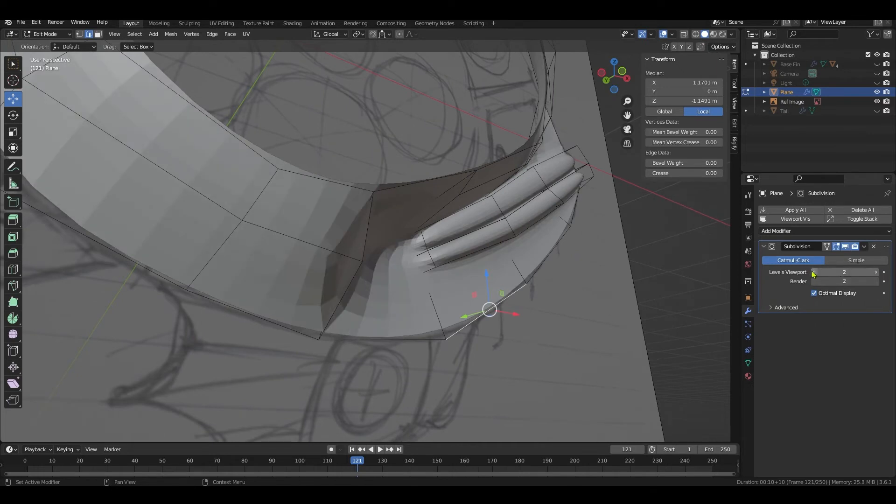
pyautogui.click(813, 272)
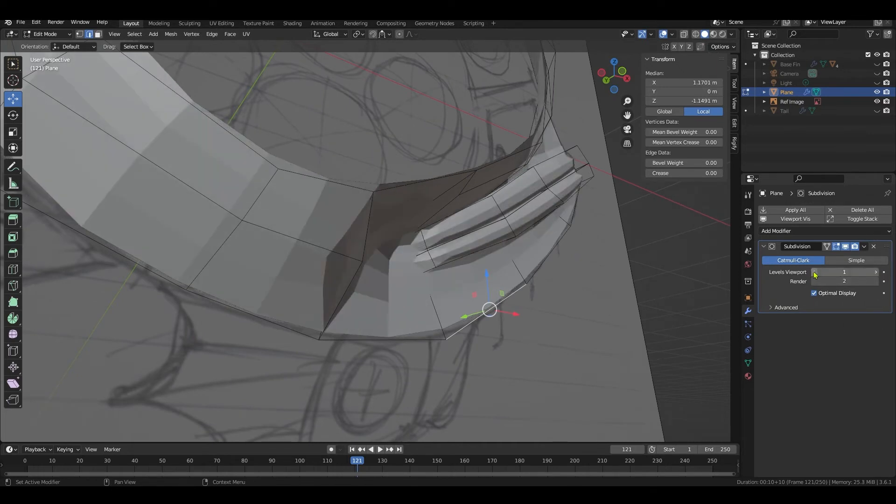
pyautogui.click(845, 246)
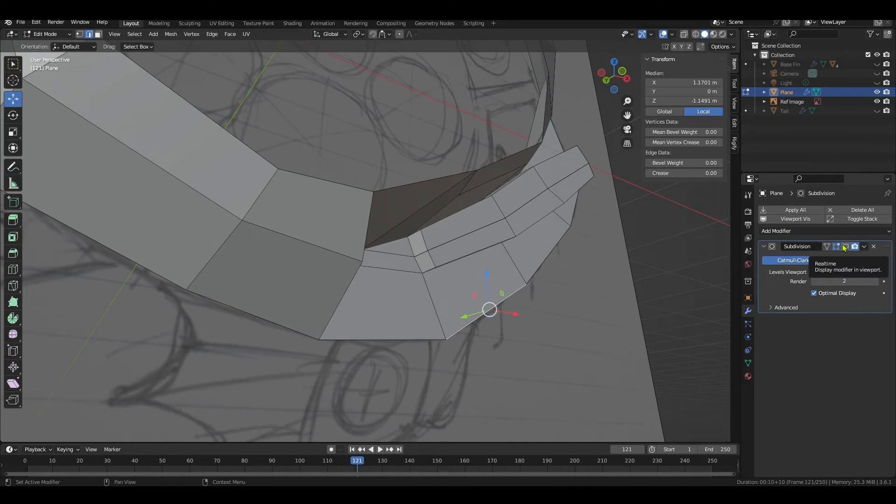
# Move the two ridge end faces at the fin base about -0.119 m along Y and re-enable the Subdivision viewport display
pyautogui.hotkey('alt', 'a')
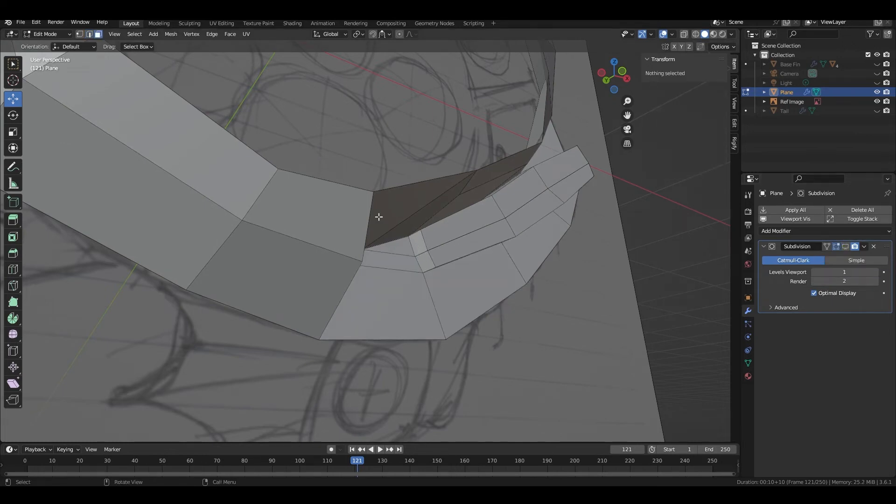
pyautogui.moveTo(379, 217); pyautogui.dragTo(394, 311, button='middle')
pyautogui.click(423, 248)
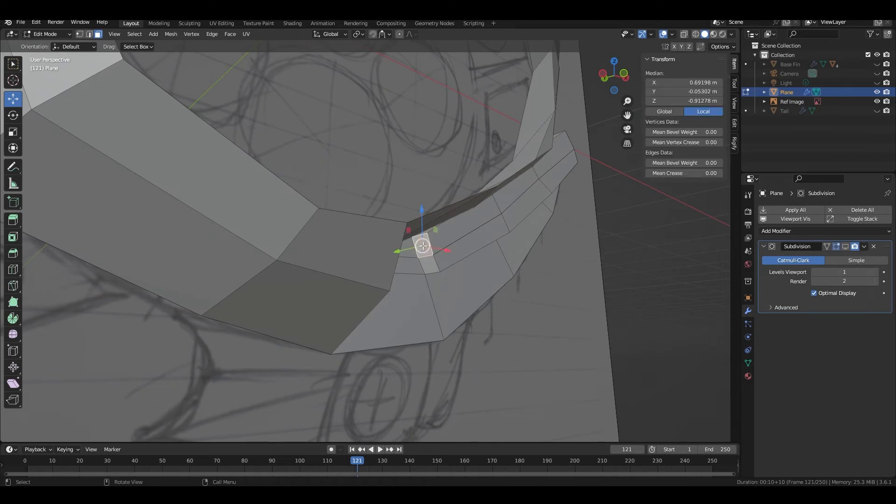
pyautogui.keyDown('shift'); pyautogui.click(427, 265); pyautogui.keyUp('shift')
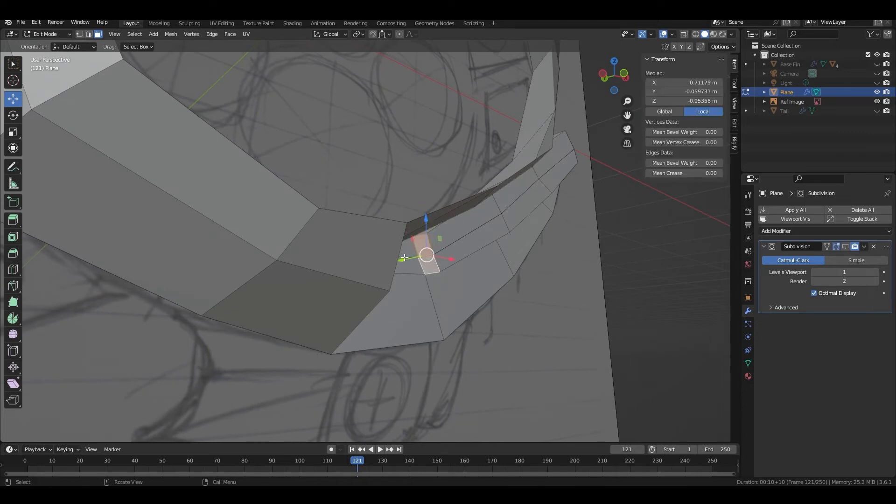
pyautogui.moveTo(404, 257); pyautogui.dragTo(425, 256)
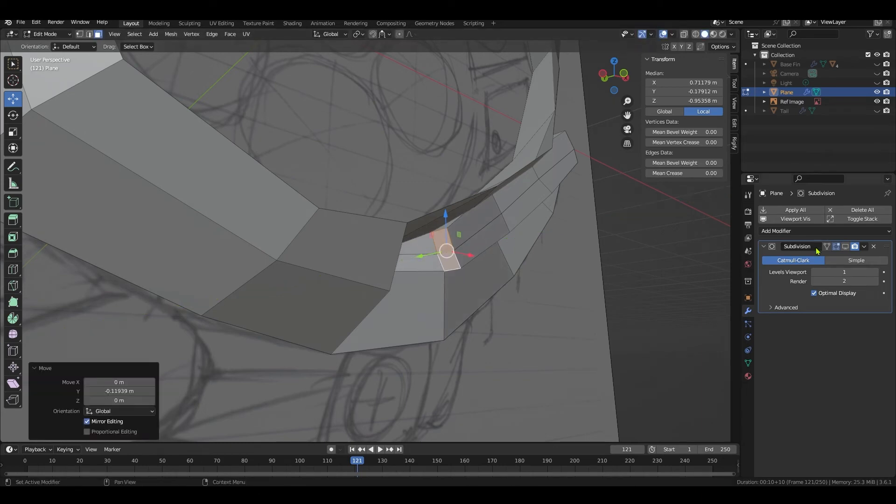
pyautogui.click(845, 246)
pyautogui.moveTo(573, 263); pyautogui.dragTo(507, 290, button='middle')
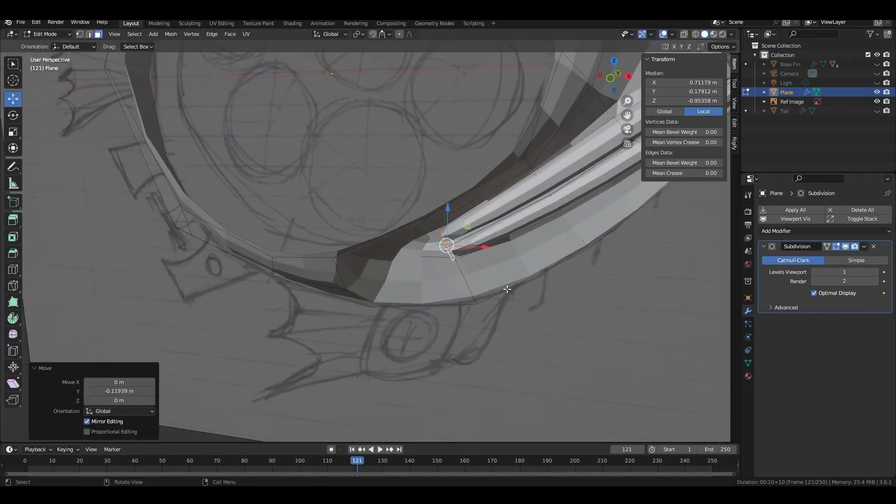
# In edge select mode, select the two crosswise ridge edges nearest the fin base and move them outward along negative Y
pyautogui.keyDown('shift'); pyautogui.moveTo(537, 260); pyautogui.dragTo(380, 319, button='middle'); pyautogui.keyUp('shift')
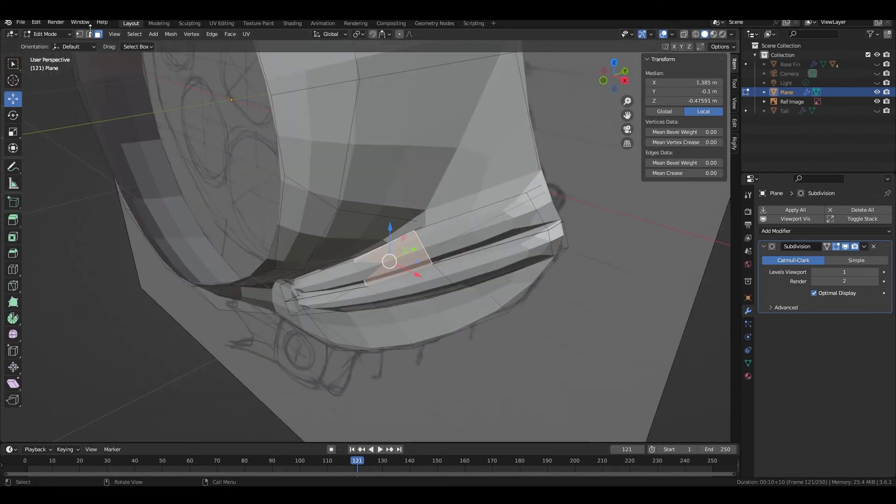
pyautogui.click(89, 34)
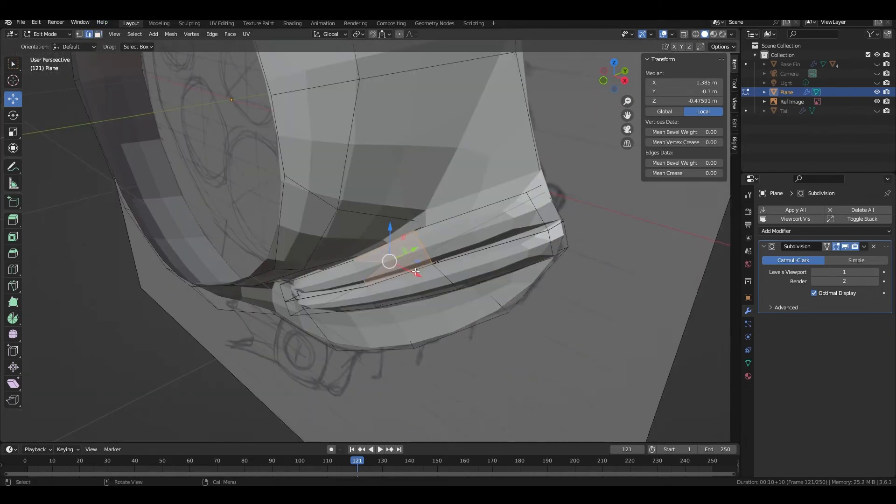
pyautogui.click(401, 331)
pyautogui.click(359, 274)
pyautogui.keyDown('shift'); pyautogui.click(368, 301); pyautogui.keyUp('shift')
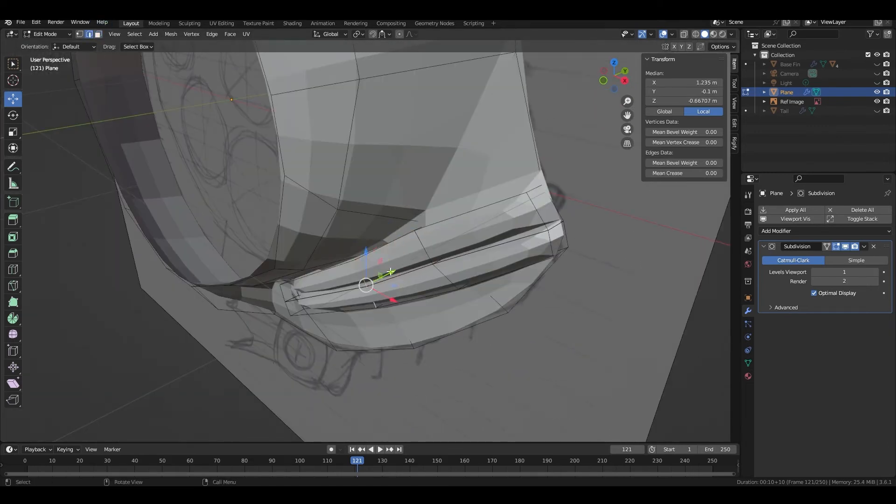
pyautogui.moveTo(391, 272); pyautogui.dragTo(381, 290)
# Select the next pair of crosswise ridge edges, midway along the fin, and move them outward to about Y -0.204 m
pyautogui.click(441, 270)
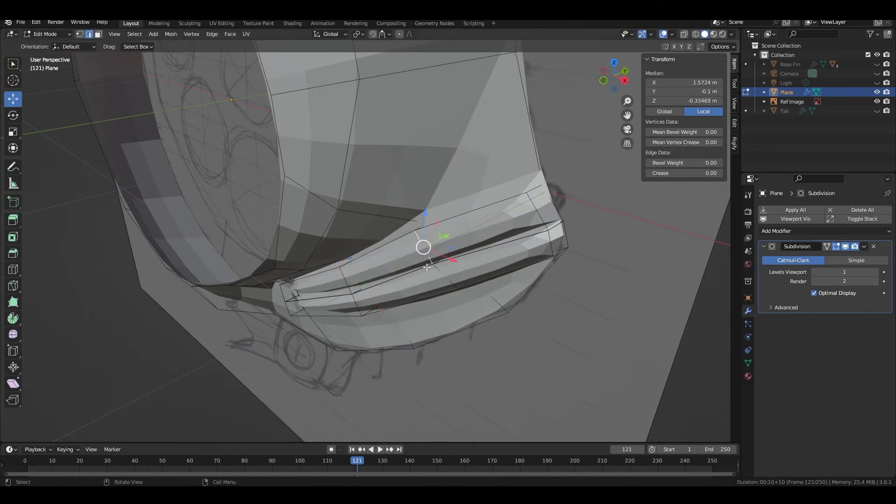
pyautogui.keyDown('shift'); pyautogui.click(442, 274); pyautogui.keyUp('shift')
pyautogui.moveTo(484, 281); pyautogui.dragTo(459, 297, button='middle')
pyautogui.moveTo(488, 233); pyautogui.dragTo(464, 245)
# Select the two crosswise ridge edges at the fin's outer end and move them about -0.16 m along Y
pyautogui.click(515, 231)
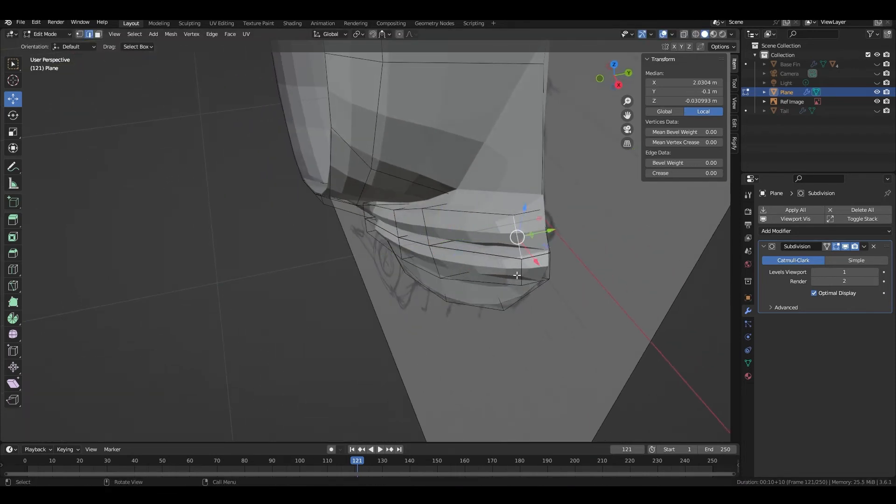
pyautogui.keyDown('shift'); pyautogui.click(516, 275); pyautogui.keyUp('shift')
pyautogui.moveTo(557, 245); pyautogui.dragTo(510, 267)
pyautogui.moveTo(509, 266); pyautogui.dragTo(516, 360, button='middle')
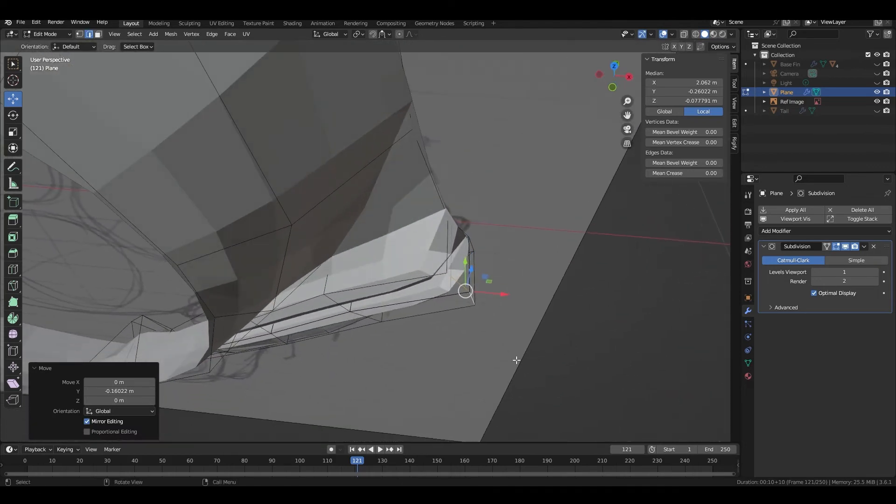
# Move the mid-fin pair of crosswise ridge edges a further -0.052 m or so along Y
pyautogui.click(342, 306)
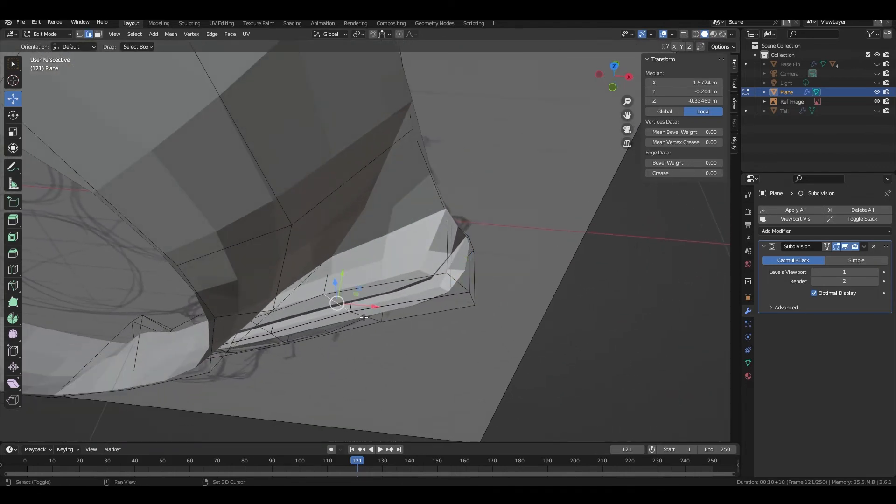
pyautogui.keyDown('shift'); pyautogui.click(364, 317); pyautogui.keyUp('shift')
pyautogui.moveTo(356, 277); pyautogui.dragTo(354, 291)
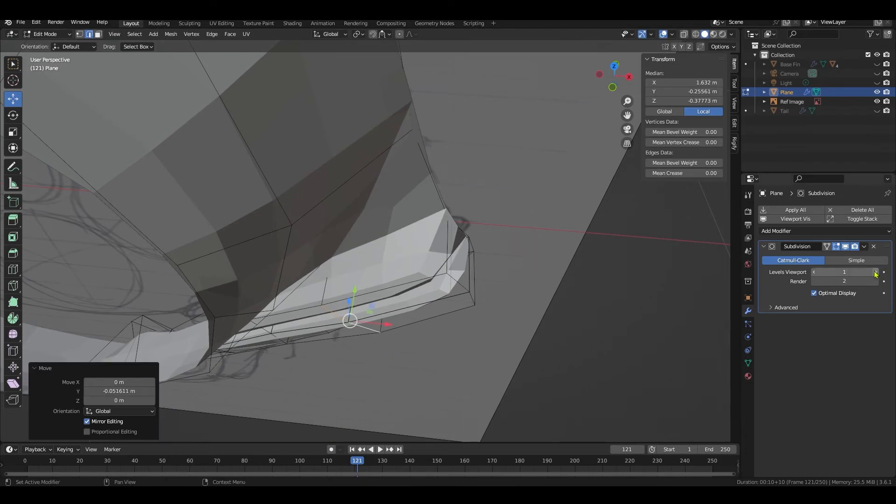
# Set the Subdivision modifier's viewport level to 3 and inspect the smoothed body and fin ridges
pyautogui.click(875, 272)
pyautogui.click(875, 271)
pyautogui.moveTo(483, 309); pyautogui.dragTo(61, 65, button='middle')
pyautogui.click(16, 68)
pyautogui.moveTo(316, 196); pyautogui.dragTo(395, 213, button='middle')
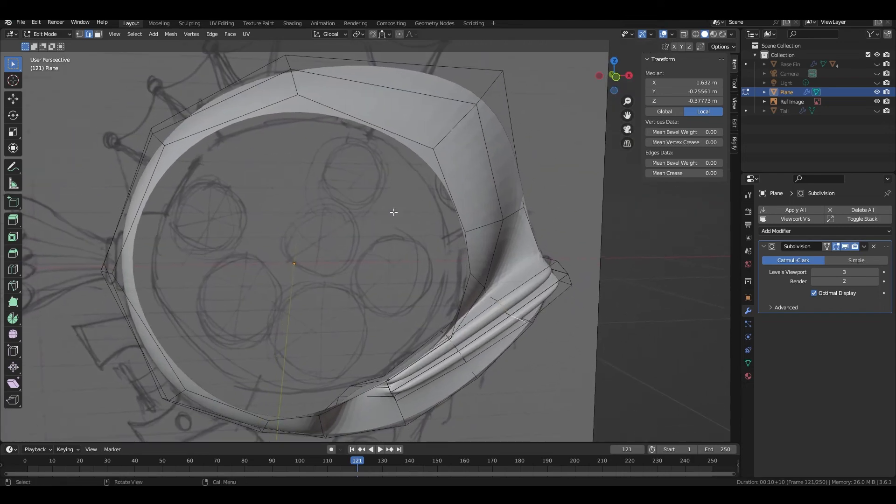
# Switch to Object Mode in the front view and add a cylinder mesh
pyautogui.press('KP_1')
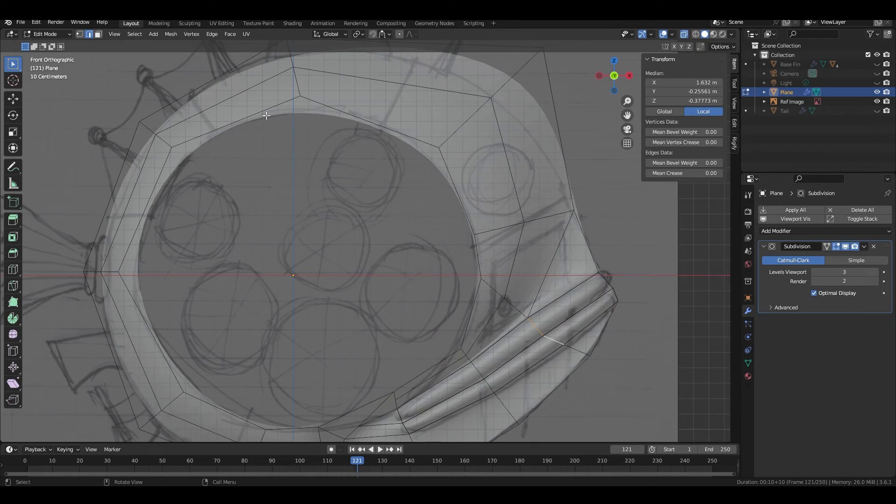
pyautogui.click(46, 34)
pyautogui.click(41, 46)
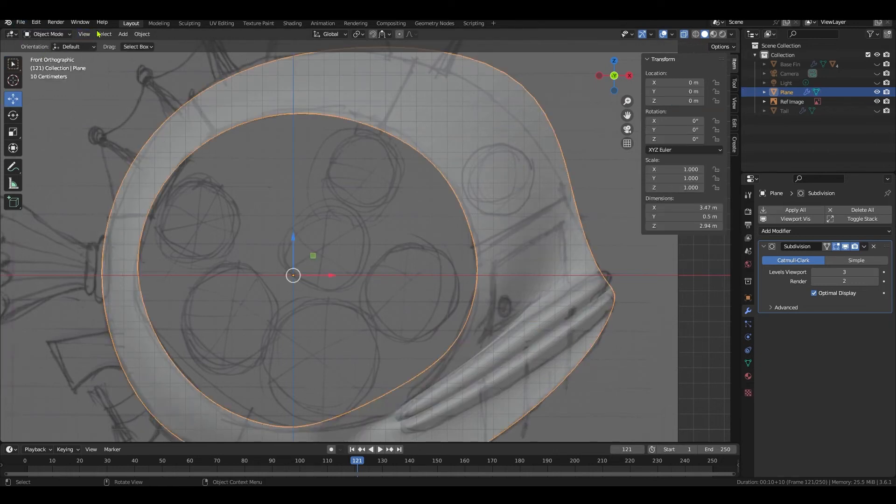
pyautogui.click(123, 34)
pyautogui.moveTo(123, 45)
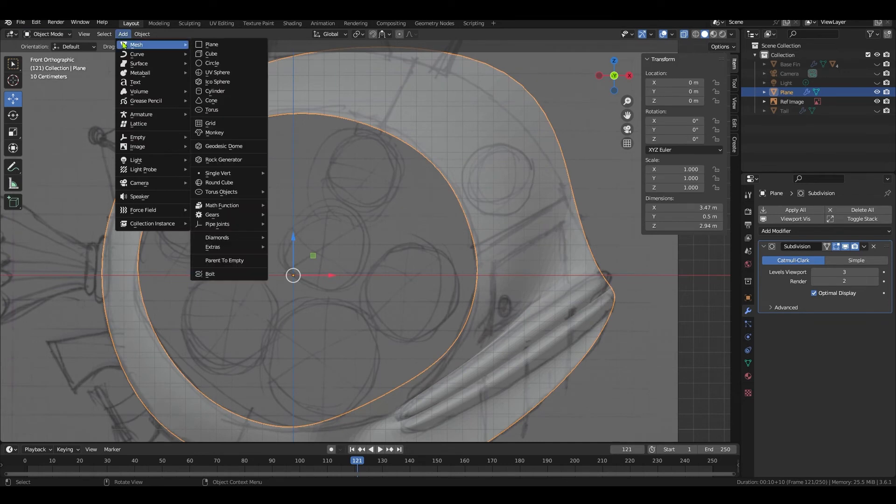
pyautogui.click(228, 92)
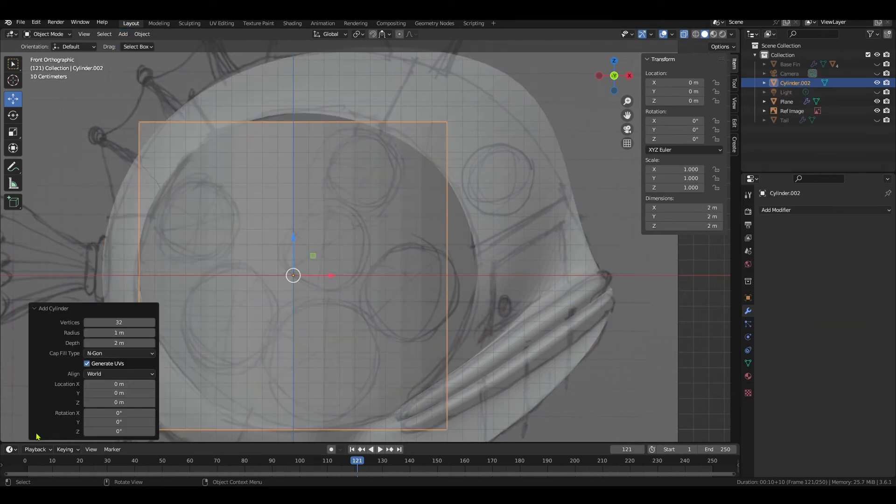
# Set the new cylinder's X rotation to 90° and its radius to 0.1 m
pyautogui.click(125, 413)
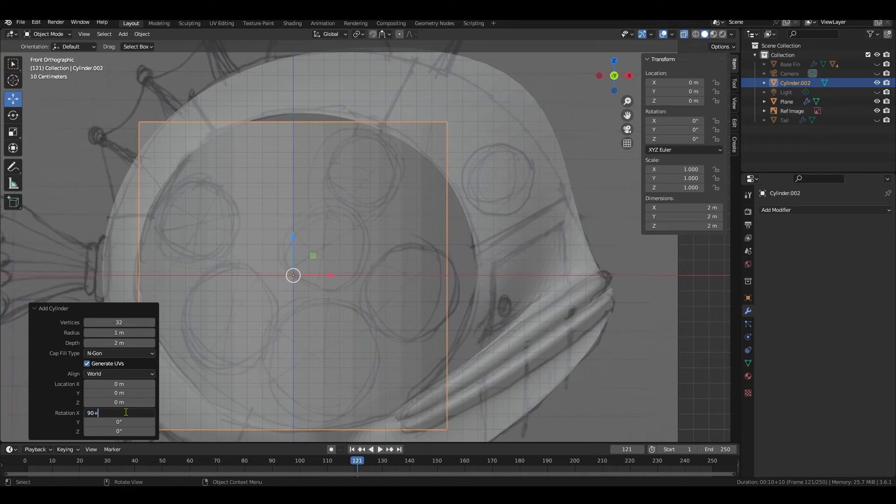
pyautogui.write('90')
pyautogui.press('Return')
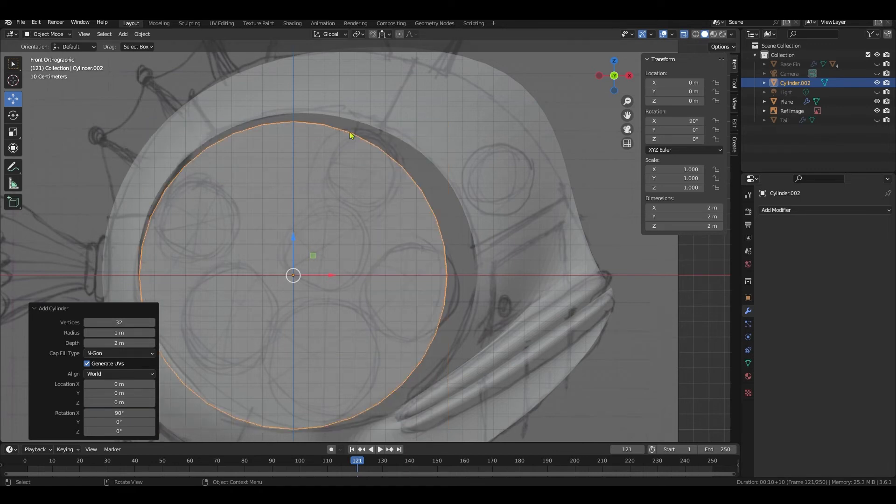
pyautogui.click(133, 335)
pyautogui.write('0.1')
pyautogui.press('Return')
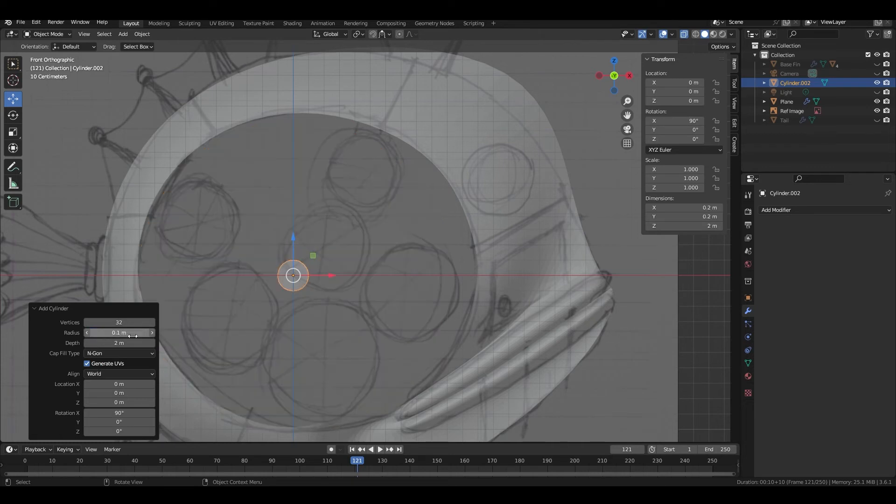
# Move the cylinder onto the sketched eye circle, about 1.349 m in X and 0.63 m in Z, and scale it by about 2.247
pyautogui.moveTo(313, 255); pyautogui.dragTo(520, 160)
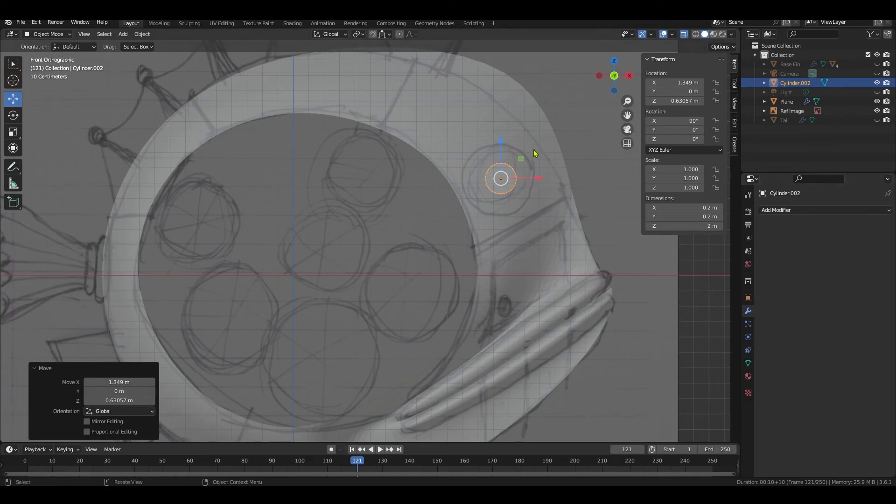
pyautogui.press('s')
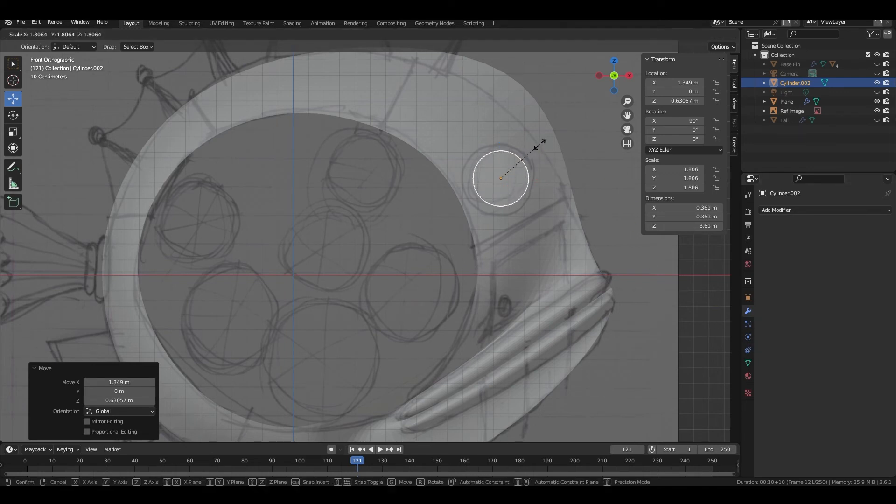
pyautogui.click(551, 136)
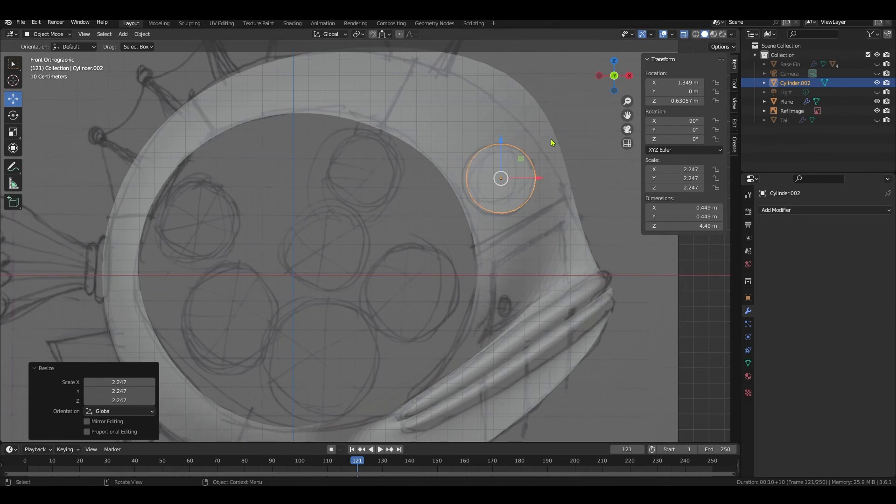
pyautogui.click(527, 279)
# Turn off X-ray display and add a Boolean Difference modifier to the fish body, using the cylinder as the cutting object
pyautogui.moveTo(526, 279); pyautogui.dragTo(553, 211, button='middle')
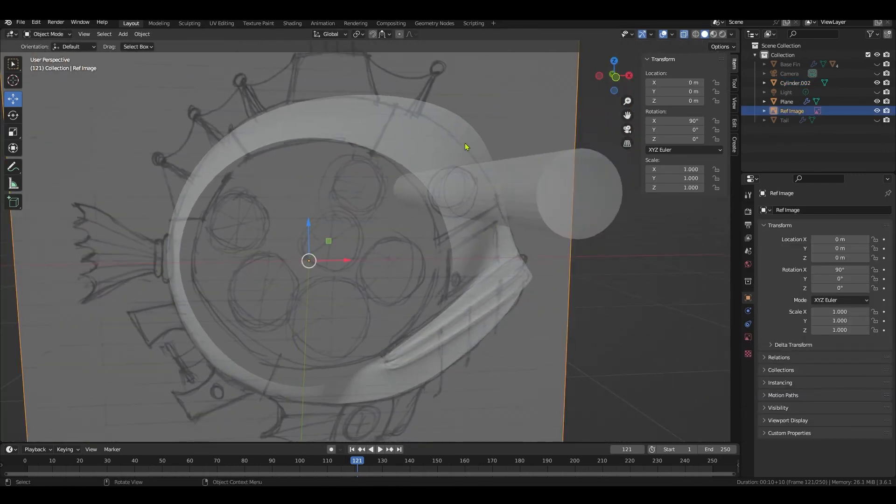
pyautogui.click(402, 119)
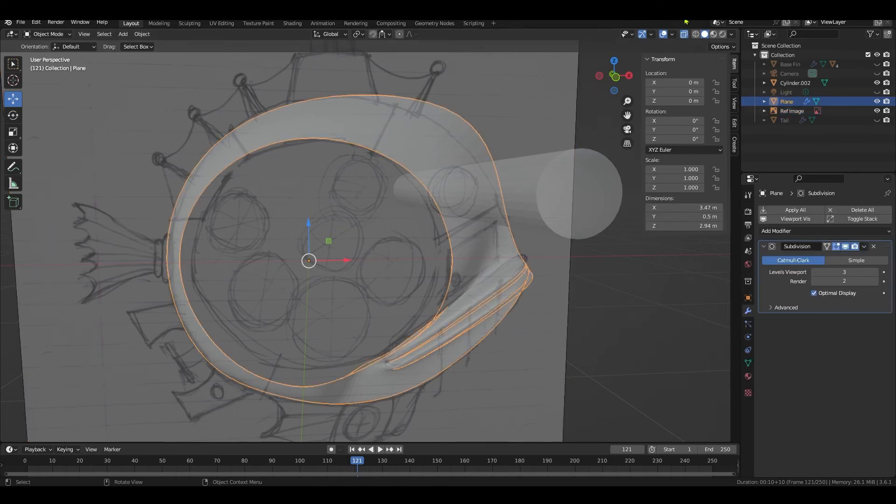
pyautogui.click(685, 34)
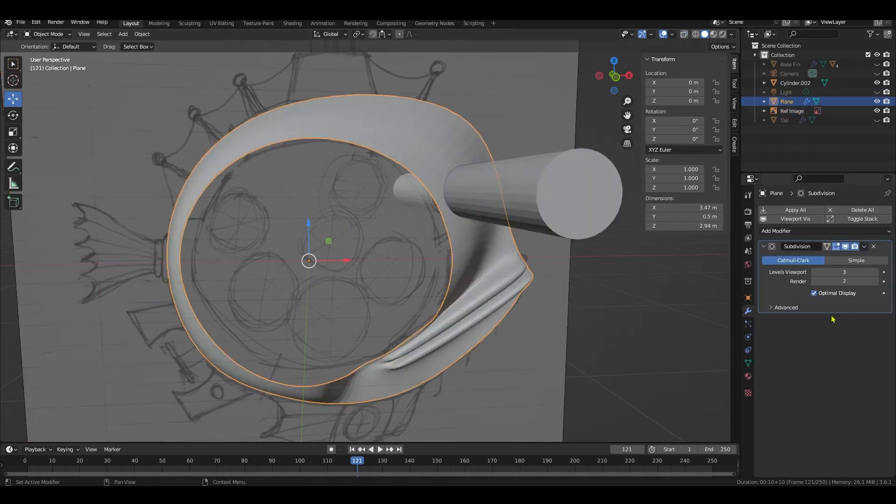
pyautogui.click(777, 231)
pyautogui.click(700, 279)
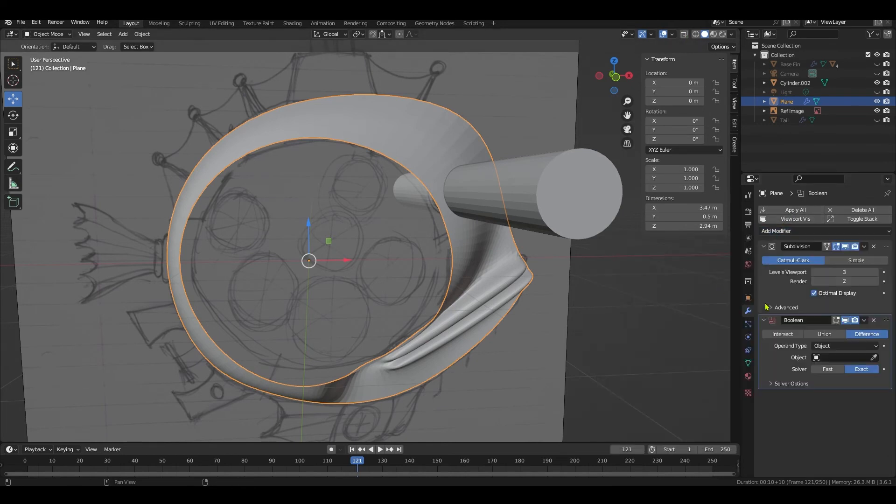
pyautogui.click(873, 357)
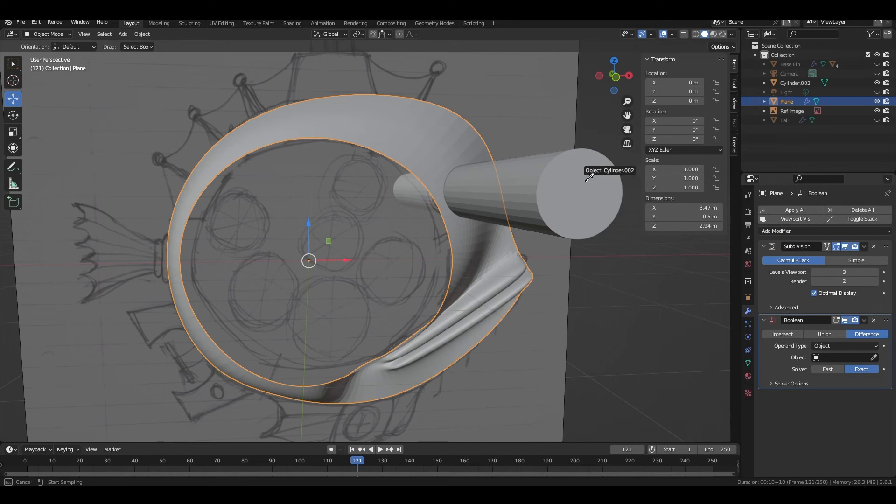
pyautogui.click(588, 177)
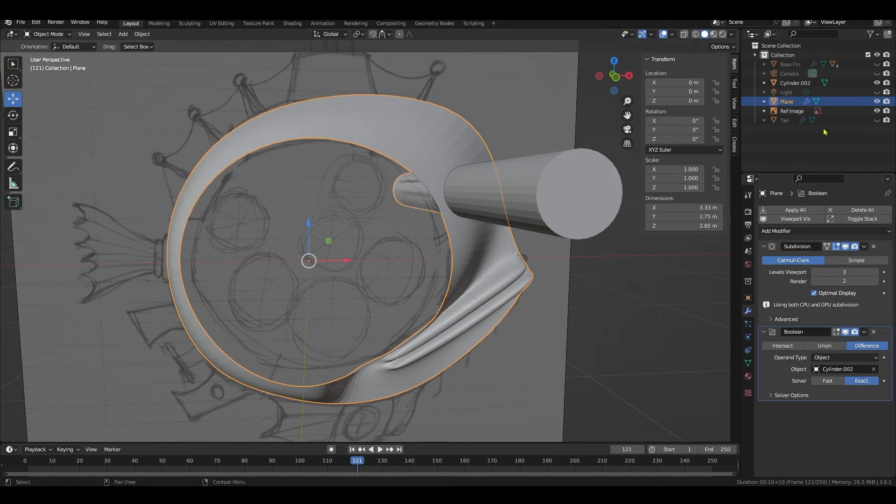
# Hide the cylinder in the viewport and set the body's Boolean solver to Fast
pyautogui.click(877, 84)
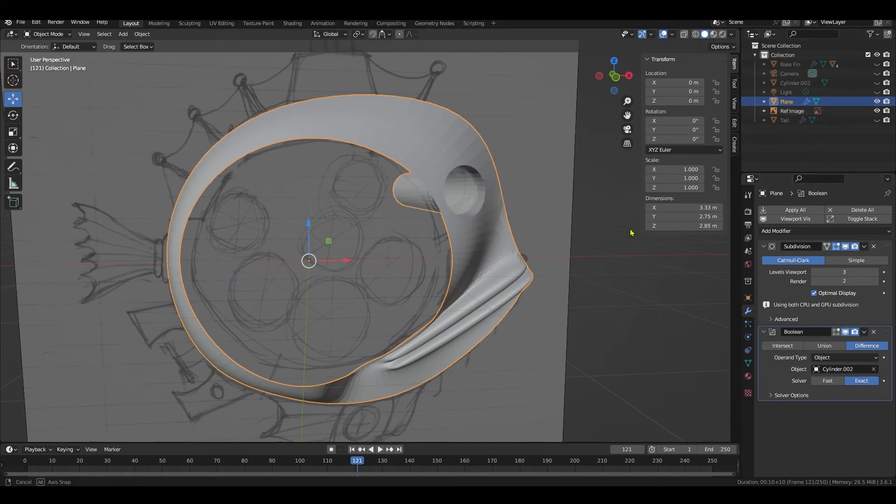
pyautogui.moveTo(551, 261); pyautogui.dragTo(464, 239, button='middle')
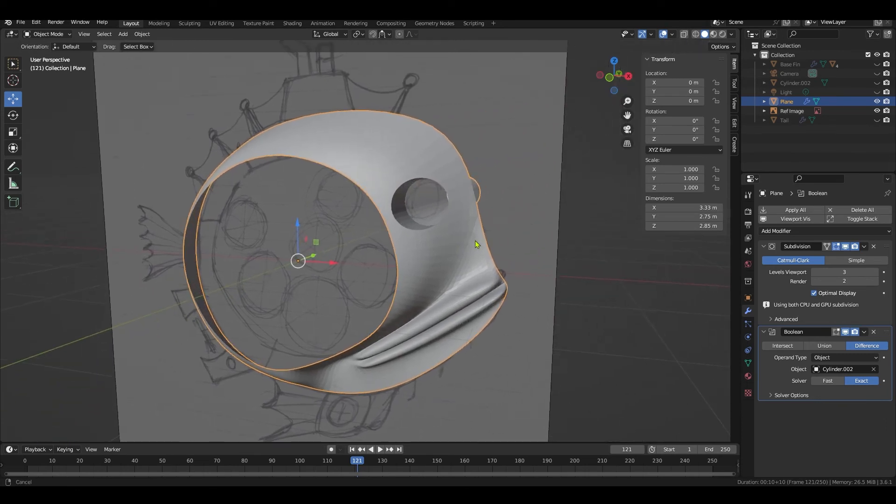
pyautogui.click(828, 380)
pyautogui.moveTo(472, 262); pyautogui.dragTo(474, 294, button='middle')
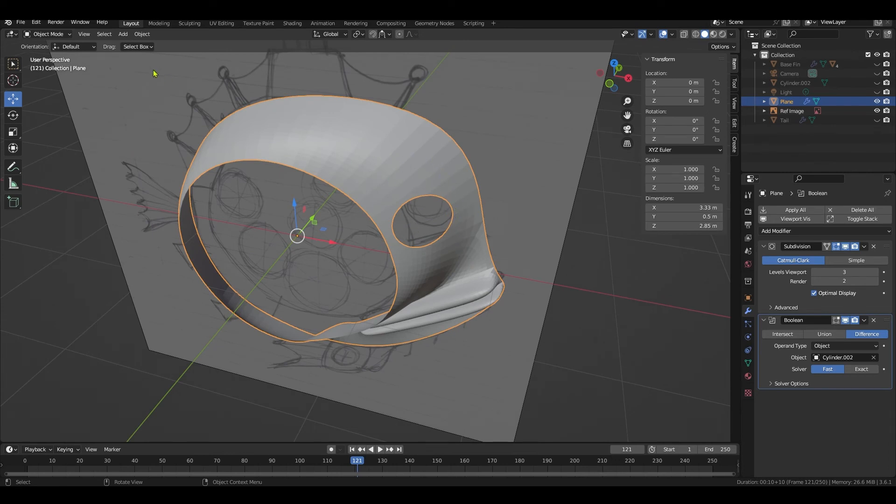
# Enter Edit Mode on the body and enable the Boolean's edit-mode display and the Subdivision modifier's on-cage display
pyautogui.click(47, 34)
pyautogui.click(40, 55)
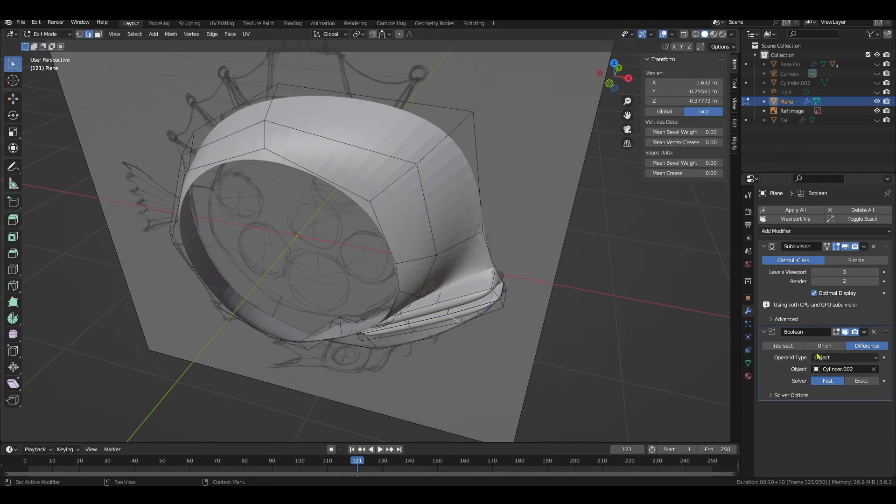
pyautogui.click(835, 332)
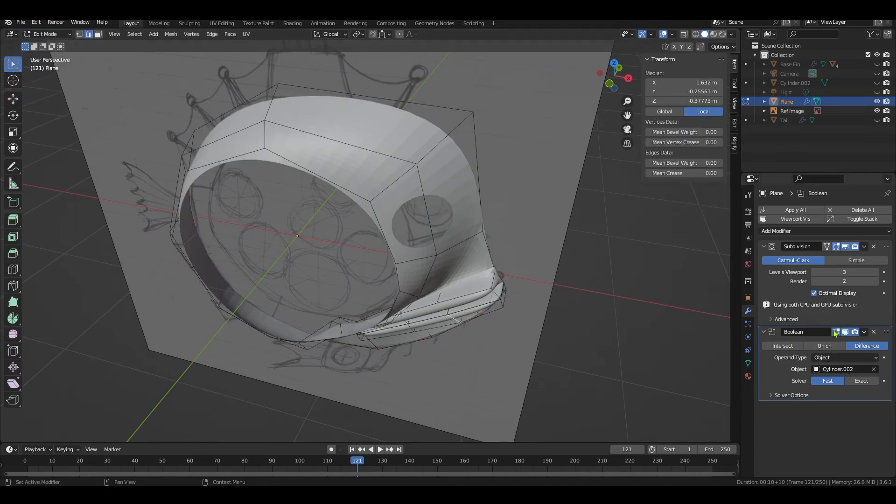
pyautogui.click(826, 246)
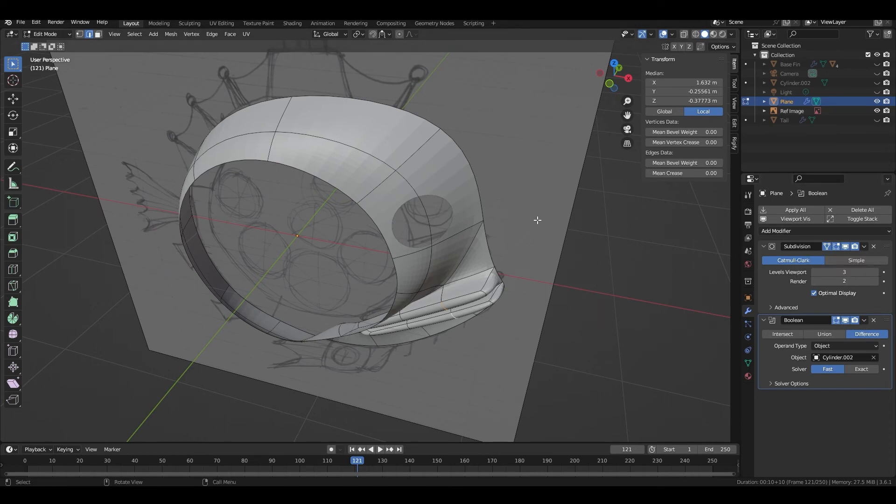
# Select the lengthwise edge crossing the eye hole and move it about 0.203 m in X and 0.048 m in Z
pyautogui.moveTo(555, 218); pyautogui.dragTo(554, 192, button='middle')
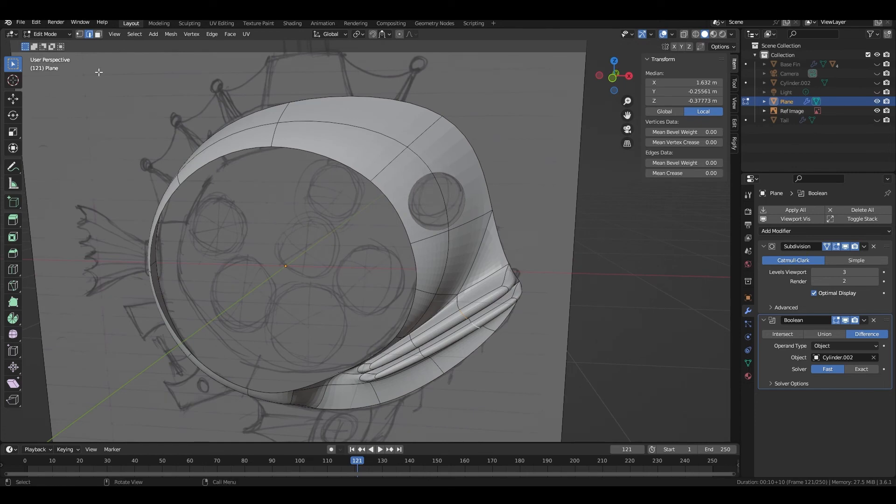
pyautogui.click(439, 185)
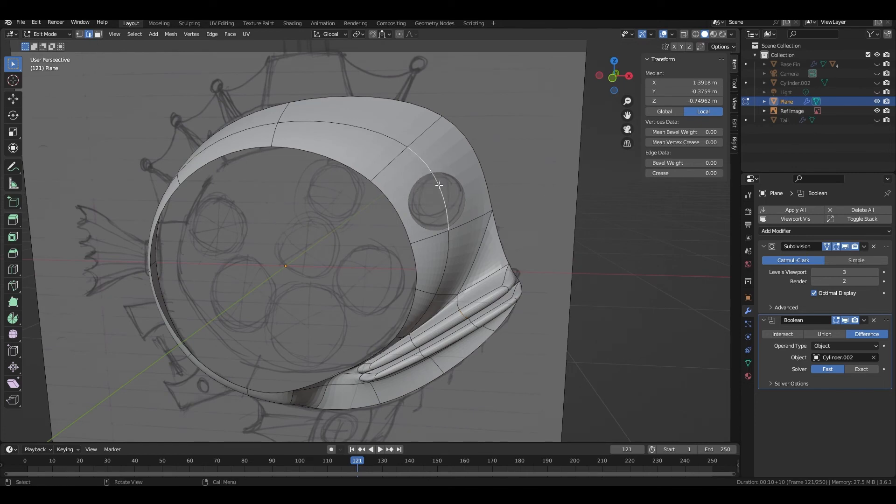
pyautogui.click(14, 102)
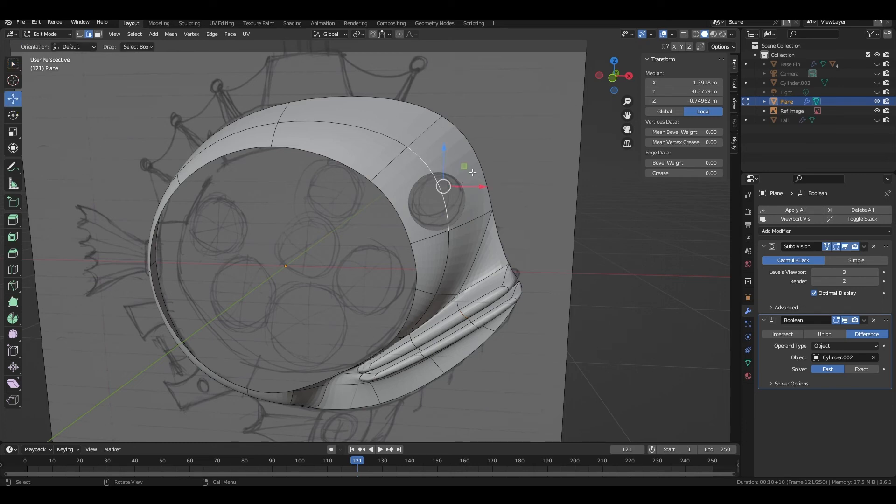
pyautogui.moveTo(465, 166); pyautogui.dragTo(492, 161)
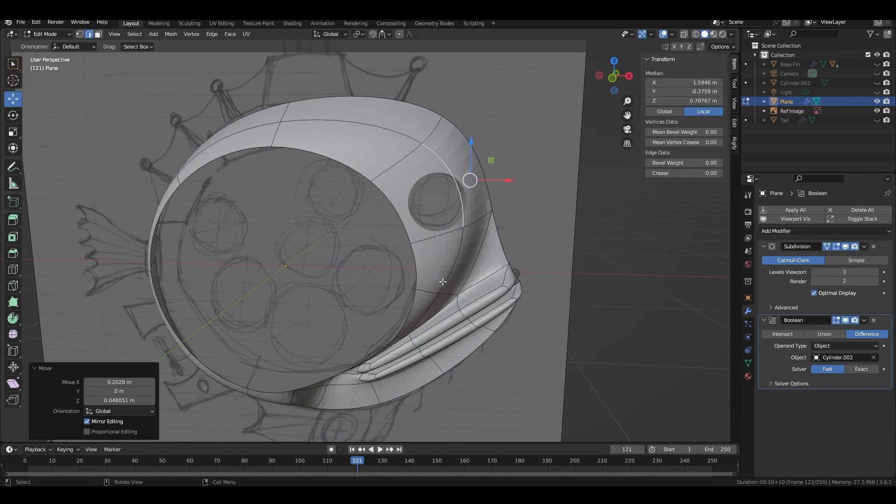
# Deselect the edge and compare the body and eye hole with the sketch from the front, toggling X-ray display on and off
pyautogui.moveTo(655, 285)
pyautogui.mouseDown(button='middle')
pyautogui.moveTo(637, 300)
pyautogui.moveTo(653, 282)
pyautogui.mouseUp(button='middle')
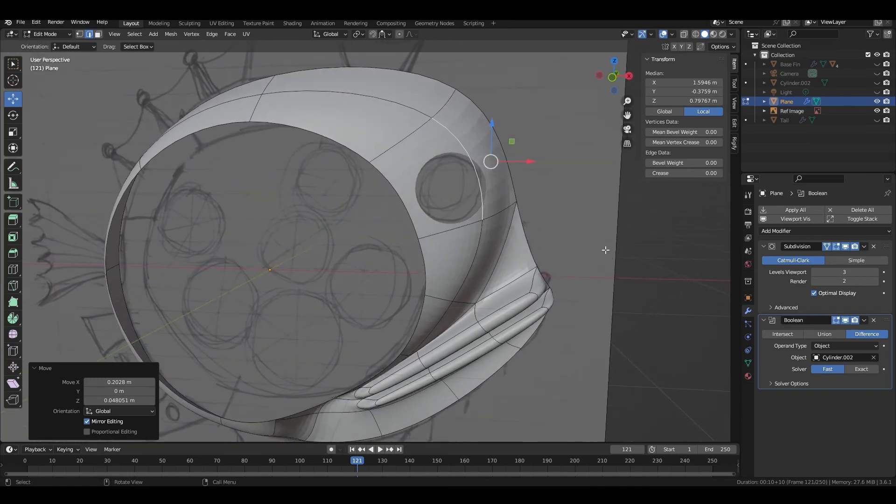
pyautogui.click(579, 234)
pyautogui.moveTo(580, 231)
pyautogui.mouseDown(button='middle')
pyautogui.moveTo(591, 250)
pyautogui.moveTo(583, 253)
pyautogui.moveTo(582, 194)
pyautogui.moveTo(581, 237)
pyautogui.mouseUp(button='middle')
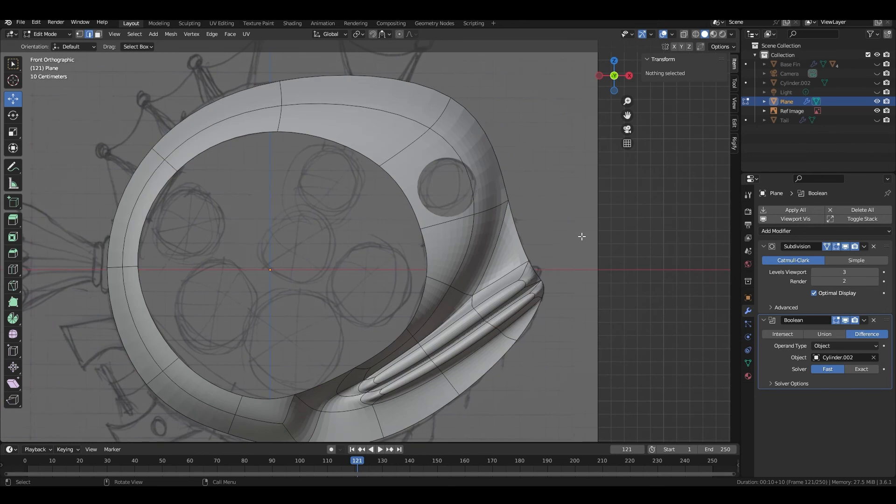
pyautogui.click(683, 34)
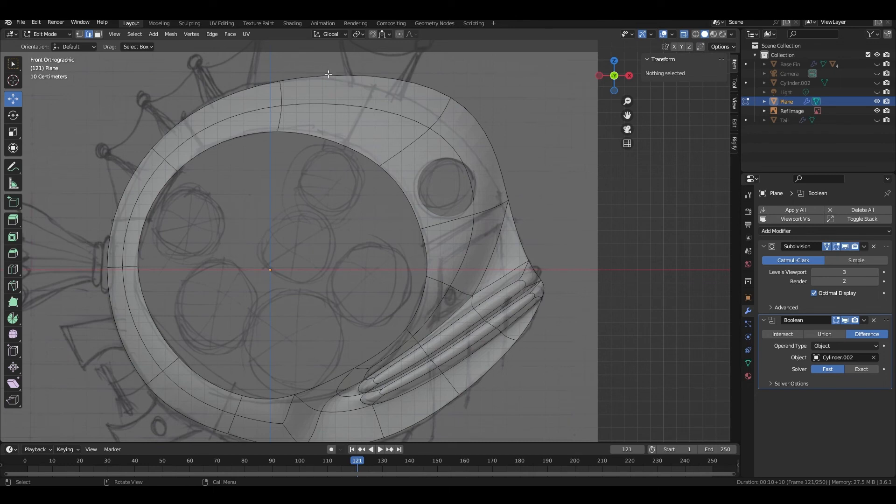
pyautogui.click(685, 35)
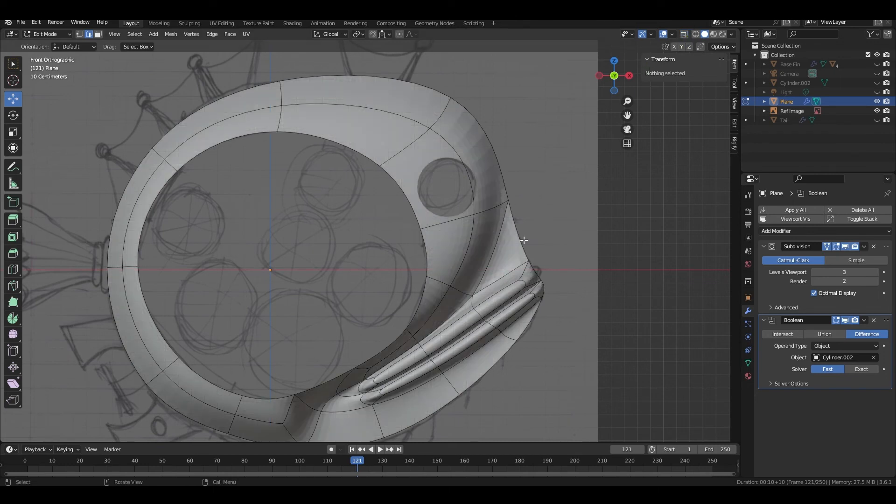
pyautogui.scroll(-2, 576, 279)
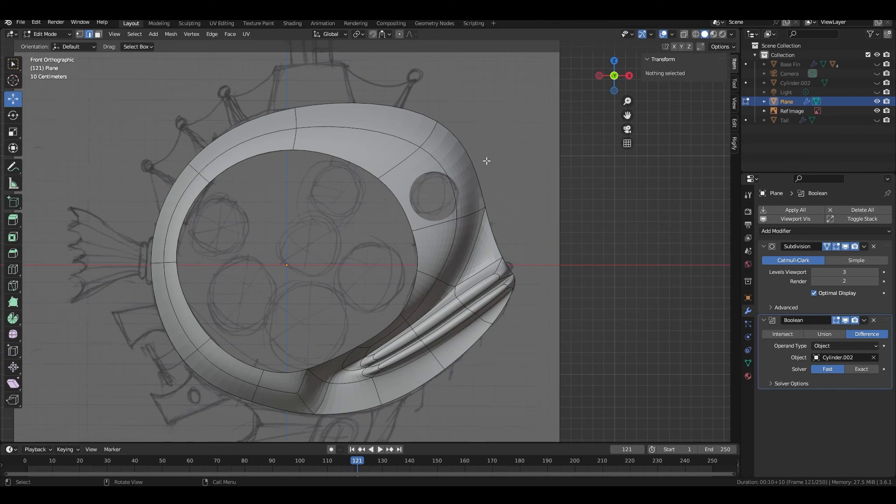
# Show the Eye Cutter cylinder briefly, hide it again, and inspect the body around the eye hole and underside
pyautogui.moveTo(520, 230)
pyautogui.mouseDown(button='middle')
pyautogui.moveTo(534, 209)
pyautogui.moveTo(509, 270)
pyautogui.moveTo(509, 246)
pyautogui.moveTo(522, 240)
pyautogui.mouseUp(button='middle')
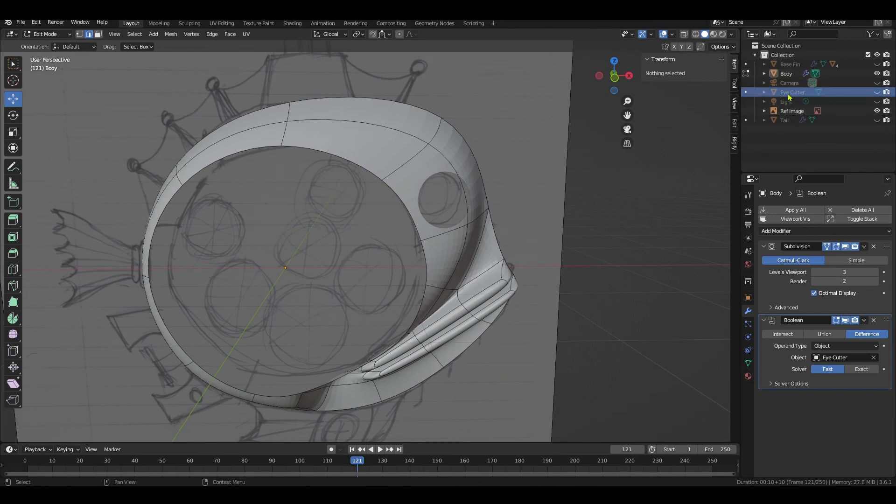
pyautogui.click(875, 93)
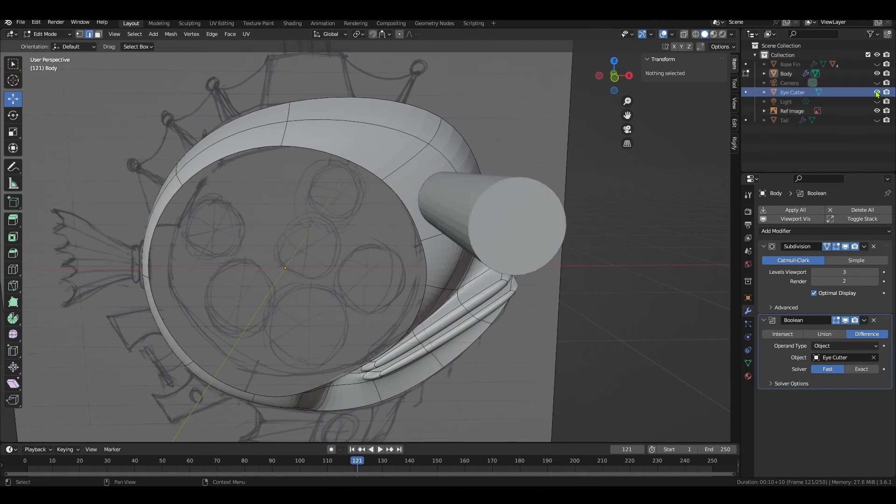
pyautogui.click(875, 93)
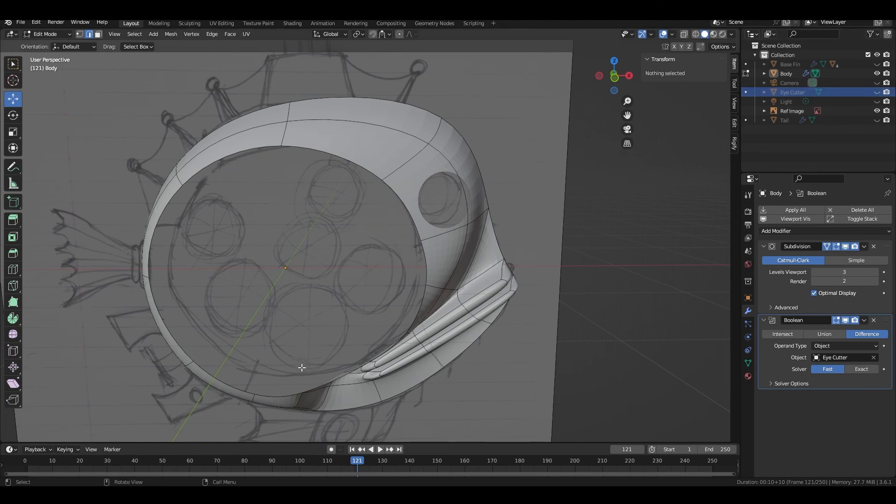
pyautogui.moveTo(356, 413); pyautogui.dragTo(345, 388, button='middle')
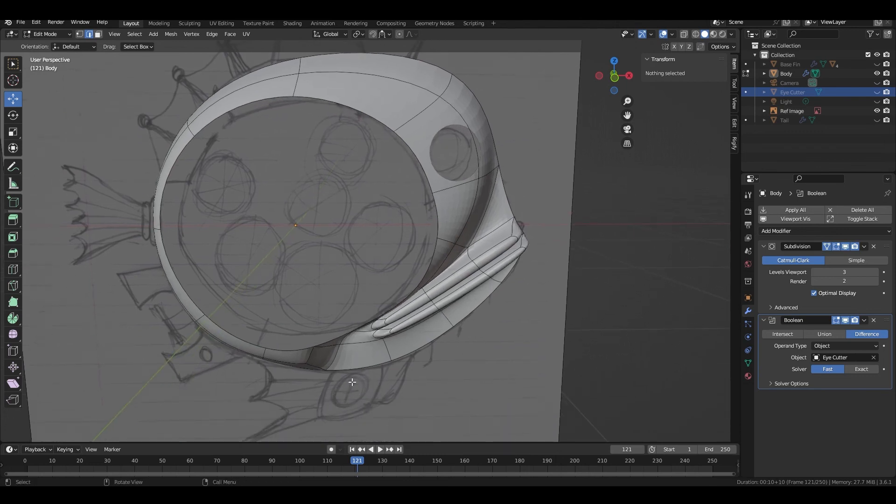
pyautogui.keyDown('shift'); pyautogui.moveTo(487, 153); pyautogui.dragTo(471, 198, button='middle'); pyautogui.keyUp('shift')
pyautogui.scroll(2, 467, 199)
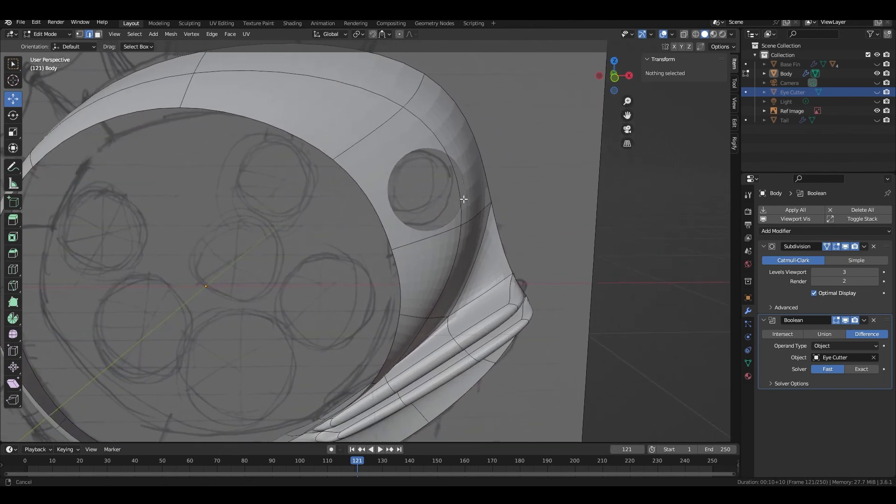
pyautogui.click(876, 93)
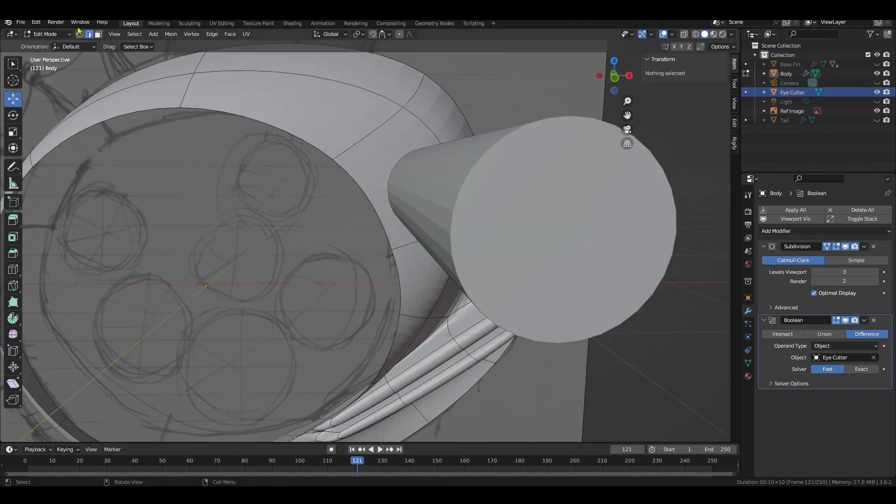
pyautogui.press('Tab')
pyautogui.click(554, 200)
pyautogui.hotkey('ctrl', 'z')
pyautogui.hotkey('ctrl', 'z')
pyautogui.hotkey('ctrl', 'z')
# Show the Eye Cutter cylinder, leave the body's Edit Mode and duplicate the cylinder almost in place
pyautogui.click(877, 92)
pyautogui.press('Tab')
pyautogui.click(554, 200)
pyautogui.hotkey('shift', 'd')
pyautogui.moveTo(556, 193); pyautogui.dragTo(494, 210, button='middle')
pyautogui.press('ctrl+KP_1')
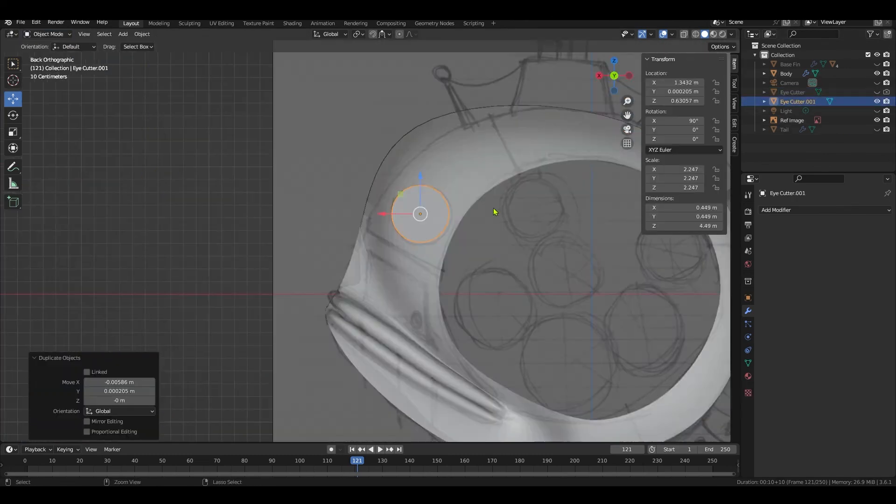
# Shorten the duplicated cylinder in Edit Mode: set one end's vertices to local Z 0 and move the other end about 1.74 m along Y
pyautogui.press('KP_3')
pyautogui.click(48, 34)
pyautogui.click(50, 54)
pyautogui.hotkey('alt', 'z')
pyautogui.moveTo(527, 154); pyautogui.dragTo(621, 261)
pyautogui.click(707, 101)
pyautogui.write('0')
pyautogui.press('Return')
pyautogui.moveTo(151, 154); pyautogui.dragTo(220, 254)
pyautogui.moveTo(221, 202); pyautogui.dragTo(374, 202)
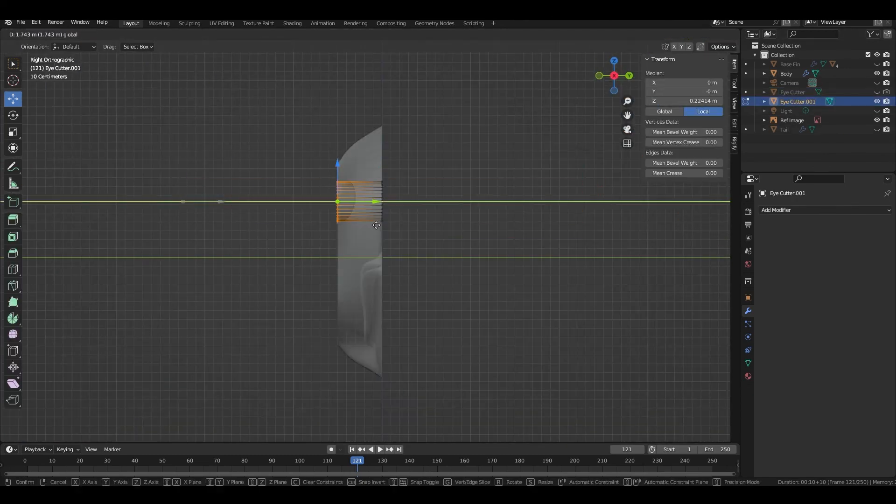
# Delete the duplicated cylinder's end faces to leave an open tube in the eye hole, and return to Object Mode
pyautogui.moveTo(378, 206); pyautogui.dragTo(517, 215, button='middle')
pyautogui.press('Tab')
pyautogui.press('Tab')
pyautogui.press('x')
pyautogui.click(496, 169)
pyautogui.press('Tab')
# Add a Solidify modifier to the open eye tube and inspect the resulting rim
pyautogui.click(790, 212)
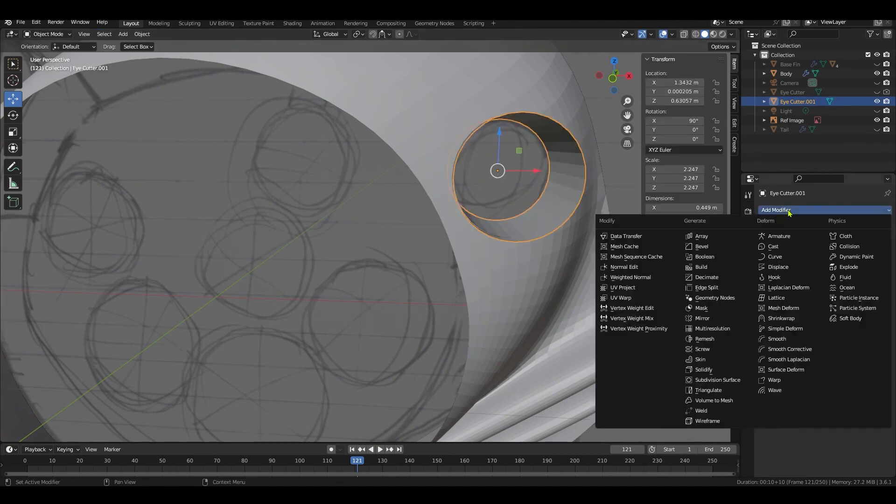
pyautogui.click(705, 368)
pyautogui.moveTo(564, 245)
pyautogui.mouseDown(button='middle')
pyautogui.moveTo(585, 310)
pyautogui.moveTo(562, 242)
pyautogui.moveTo(581, 245)
pyautogui.moveTo(559, 233)
pyautogui.moveTo(557, 241)
pyautogui.mouseUp(button='middle')
pyautogui.scroll(-2, 579, 276)
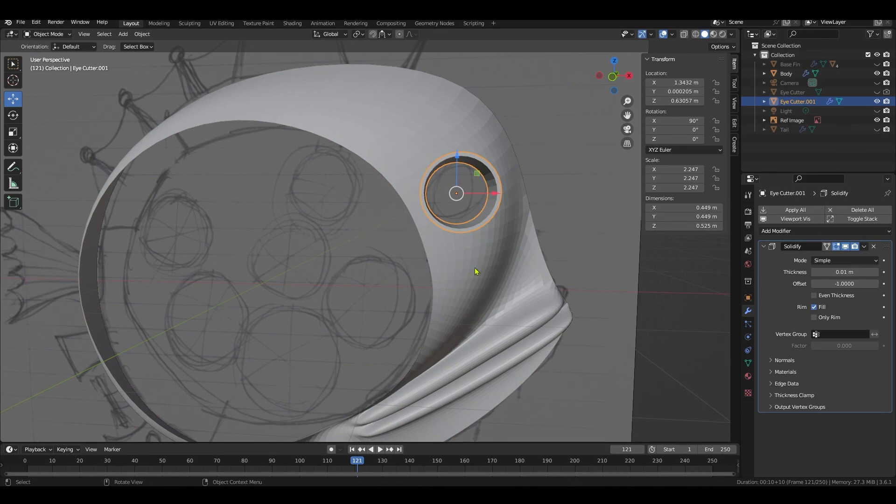
pyautogui.scroll(-3, 476, 271)
# Expand the Body and Base Fin hierarchies in the Outliner, then unhide and select the Gear
pyautogui.click(764, 74)
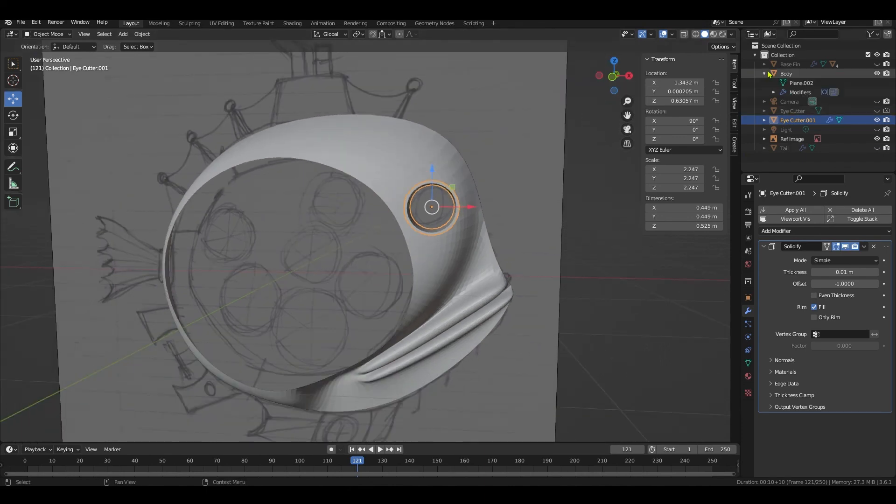
pyautogui.click(769, 75)
pyautogui.click(764, 64)
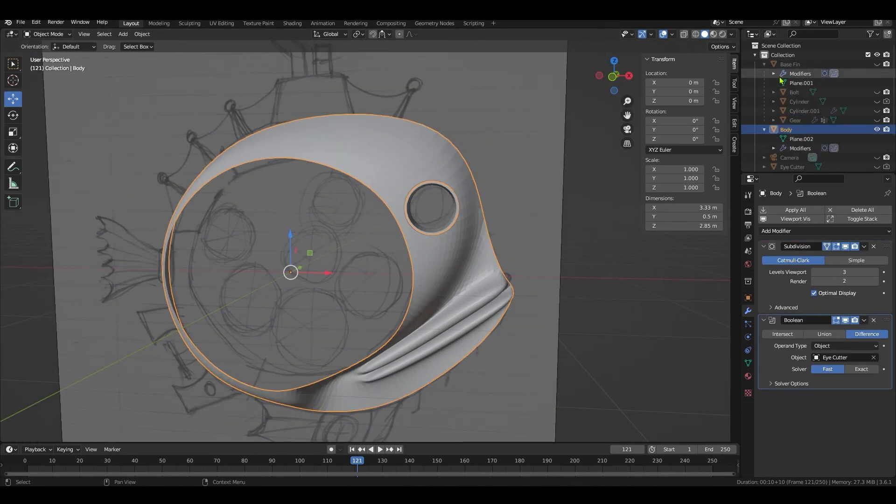
pyautogui.click(795, 121)
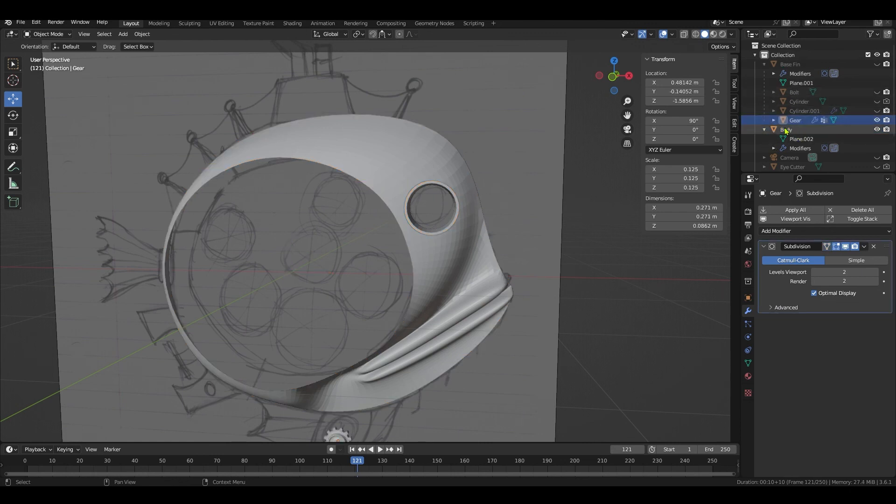
# Duplicate the gear and move the copy about 0.906 m in X and 2.312 m in Z to the eye hole
pyautogui.keyDown('shift'); pyautogui.moveTo(346, 436); pyautogui.dragTo(365, 330, button='middle'); pyautogui.keyUp('shift')
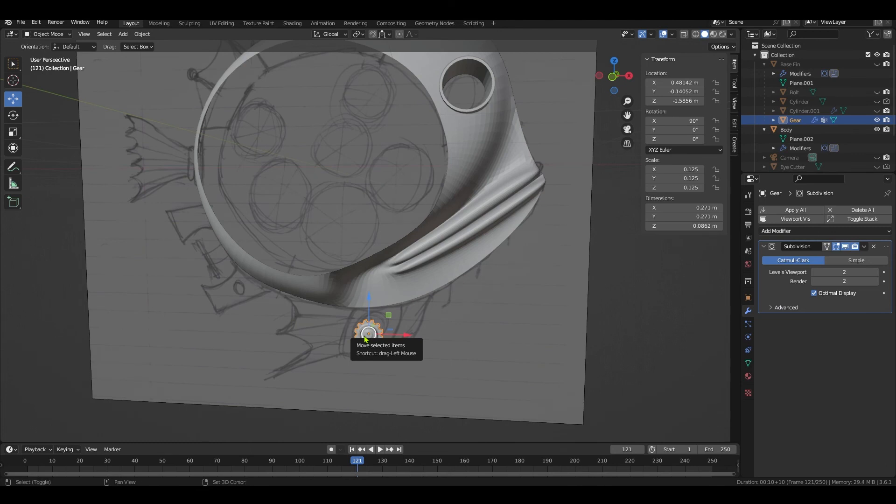
pyautogui.hotkey('shift', 'd')
pyautogui.click(365, 339)
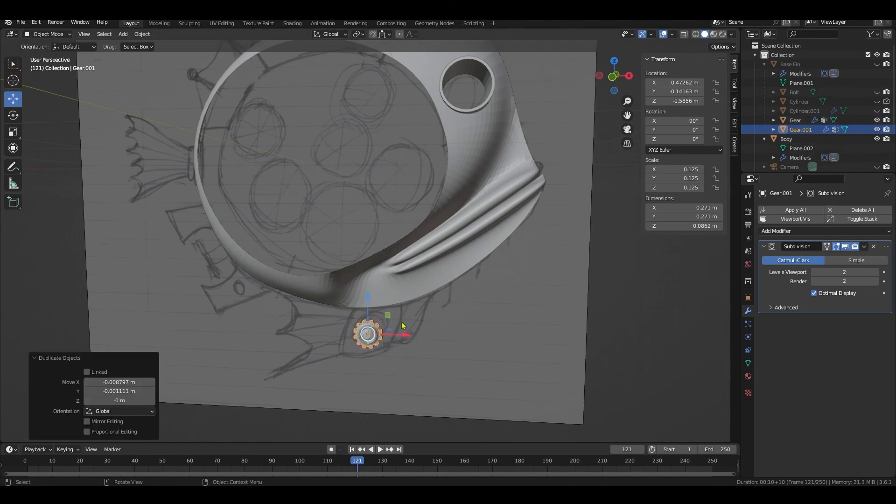
pyautogui.moveTo(388, 317); pyautogui.dragTo(489, 61)
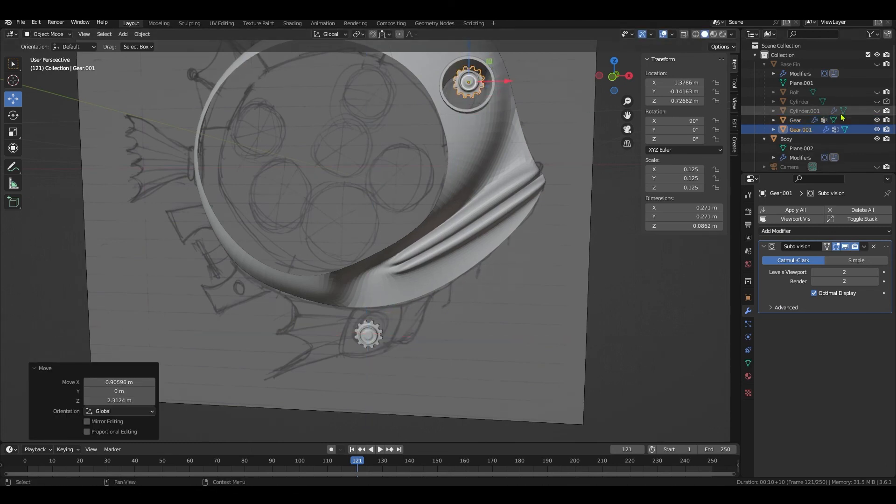
# Hide the original gear and take its copy out of the Base Fin hierarchy into the main Collection
pyautogui.click(877, 120)
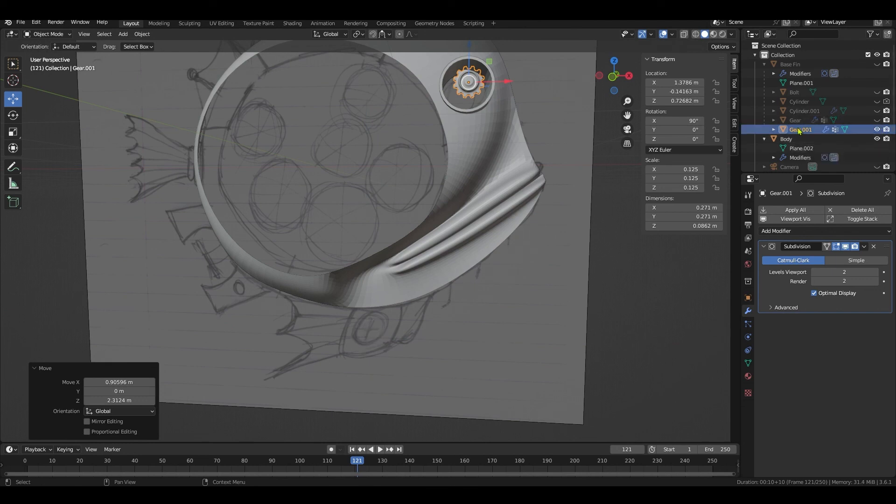
pyautogui.moveTo(797, 133); pyautogui.dragTo(780, 56)
# Center the gear copy in the eye ring from the front at about X 1.348 m, Z 0.630 m, and enlarge its scale to about 0.169
pyautogui.press('KP_1')
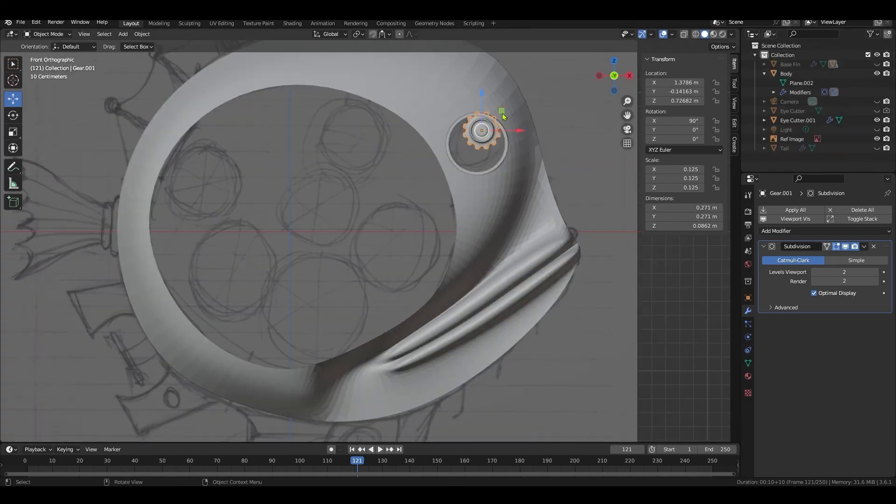
pyautogui.press('g')
pyautogui.click(498, 140)
pyautogui.scroll(3, 497, 135)
pyautogui.keyDown('shift'); pyautogui.moveTo(497, 136); pyautogui.dragTo(437, 143, button='middle'); pyautogui.keyUp('shift')
pyautogui.press('s')
pyautogui.click(405, 250)
pyautogui.moveTo(422, 139); pyautogui.dragTo(421, 138)
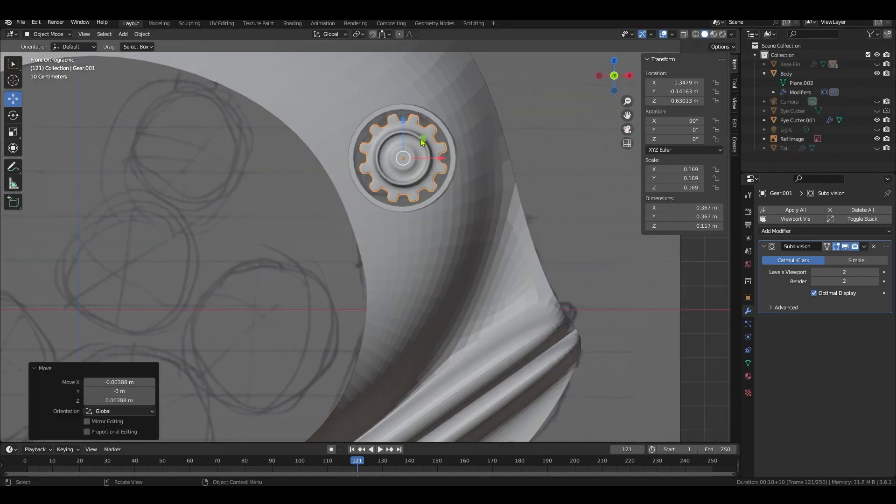
# Move the eye gear forward to about Y -0.454 m from the side view and check its fit in the body
pyautogui.press('KP_3')
pyautogui.moveTo(482, 159); pyautogui.dragTo(411, 151)
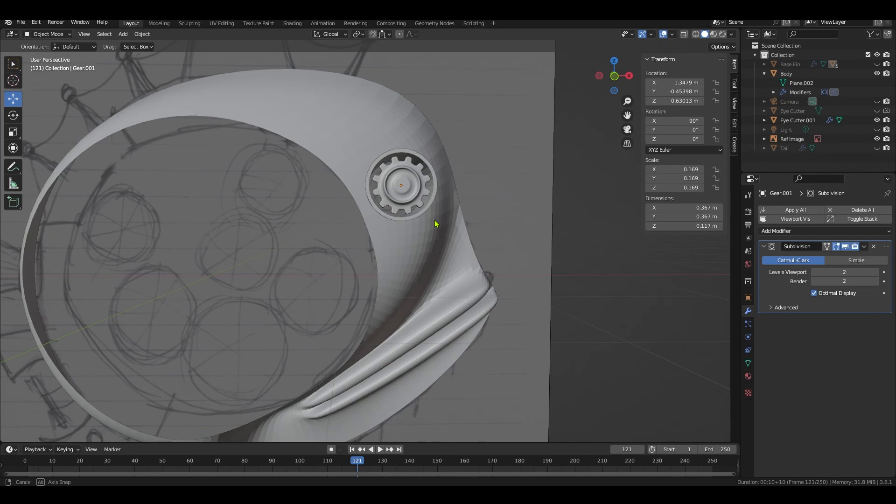
pyautogui.scroll(-1, 412, 296)
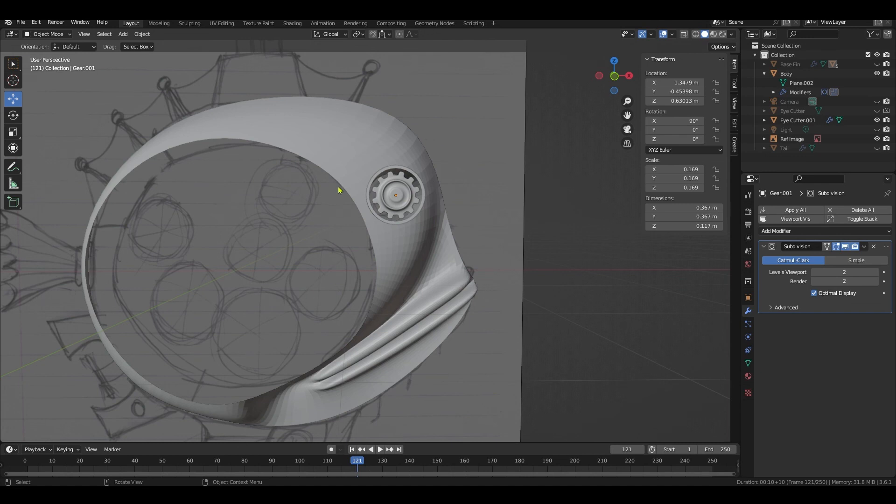
pyautogui.scroll(-1, 322, 208)
pyautogui.moveTo(320, 213)
pyautogui.keyDown('shift'); pyautogui.mouseDown(button='middle')
pyautogui.moveTo(356, 170)
pyautogui.moveTo(360, 185)
pyautogui.mouseUp(button='middle'); pyautogui.keyUp('shift')
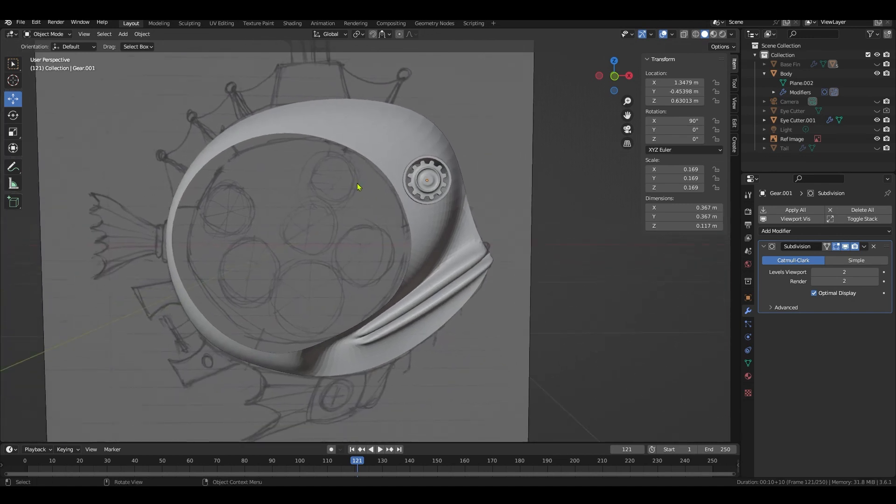